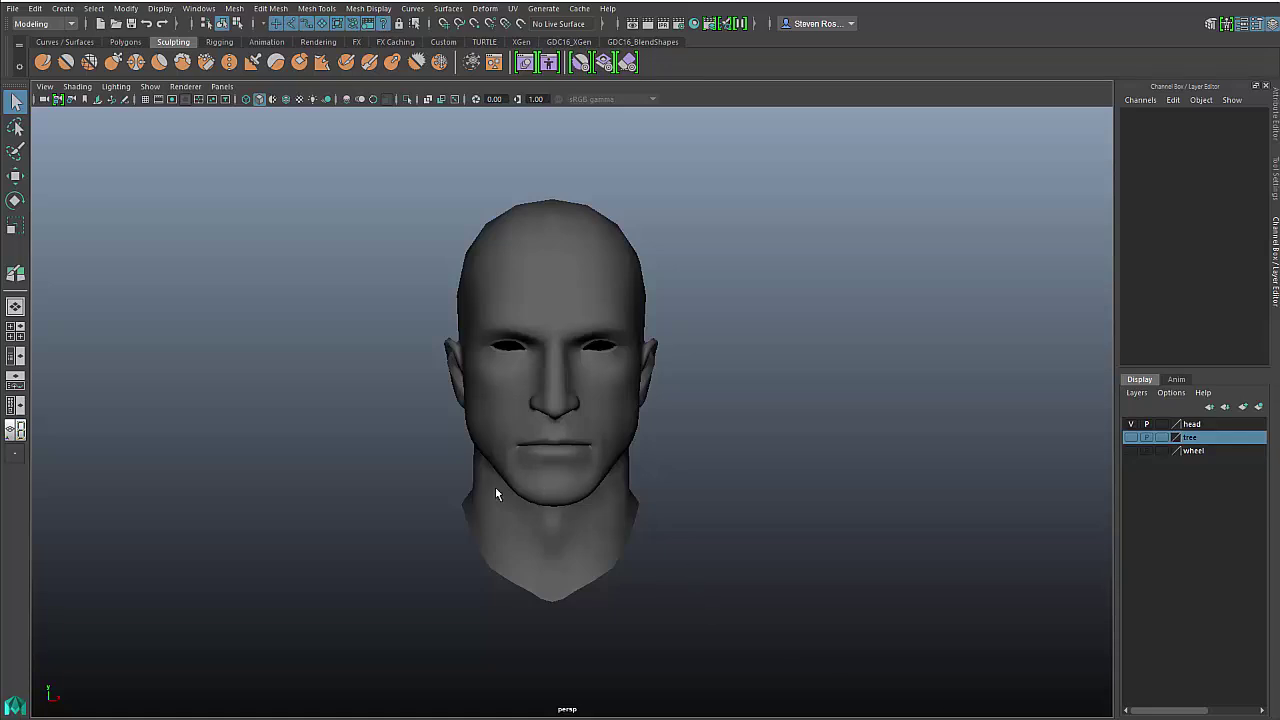
- Select the head mesh, display its framed UV layout beside the perspective view and shade the UV shells
mouse_move(495, 487)
alt+mouse_down()
mouse_move(534, 489)
mouse_move(496, 493)
alt+mouse_up()
alt+right_drag(496, 493, 545, 518)
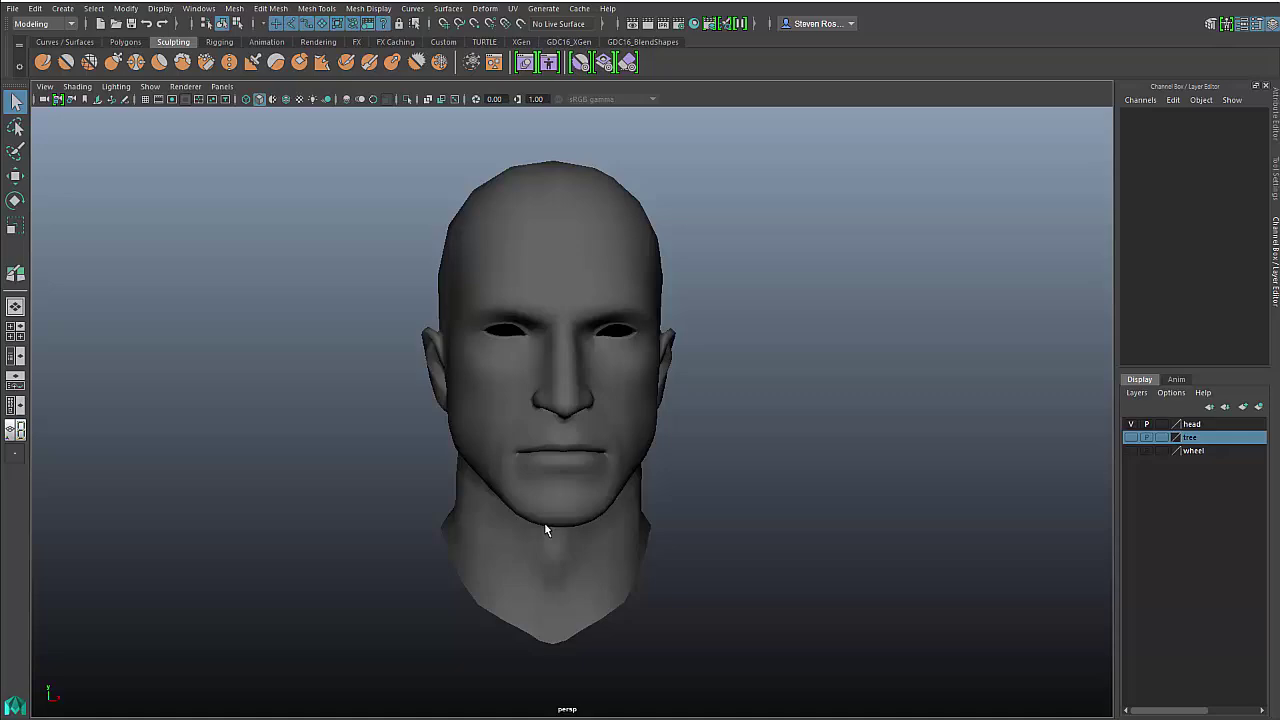
drag(502, 400, 576, 498)
click(9, 430)
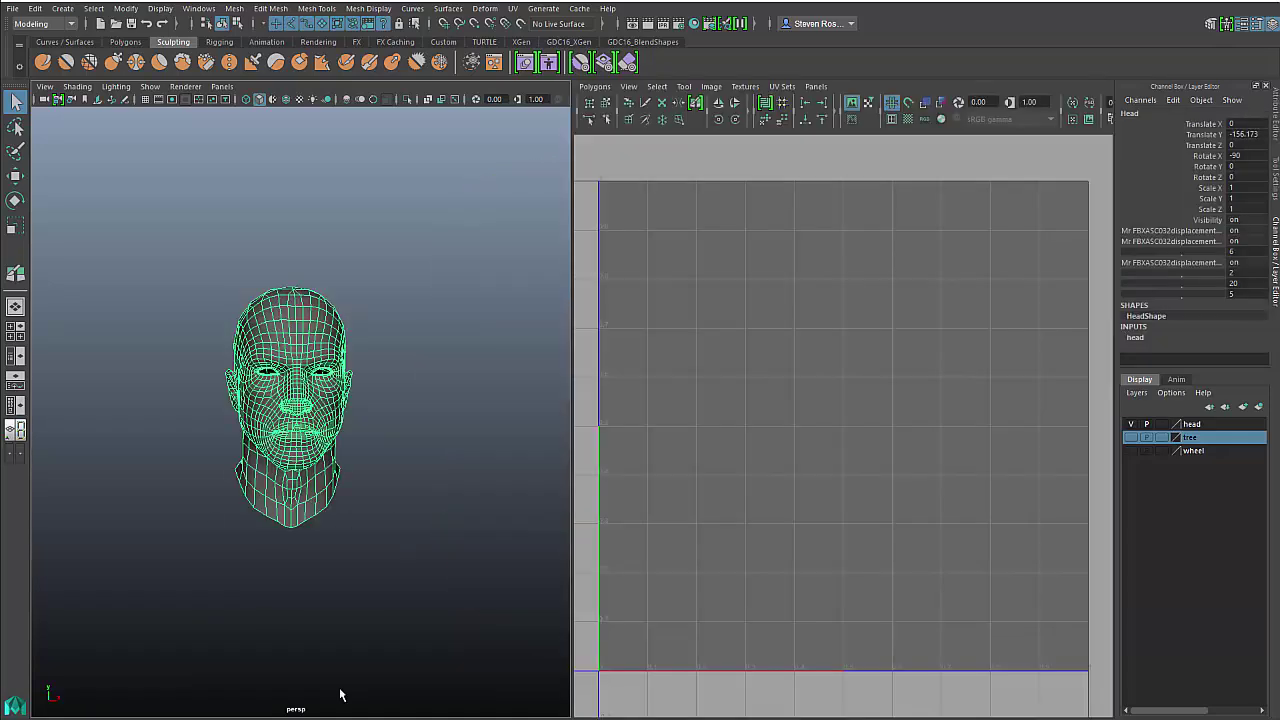
key(f)
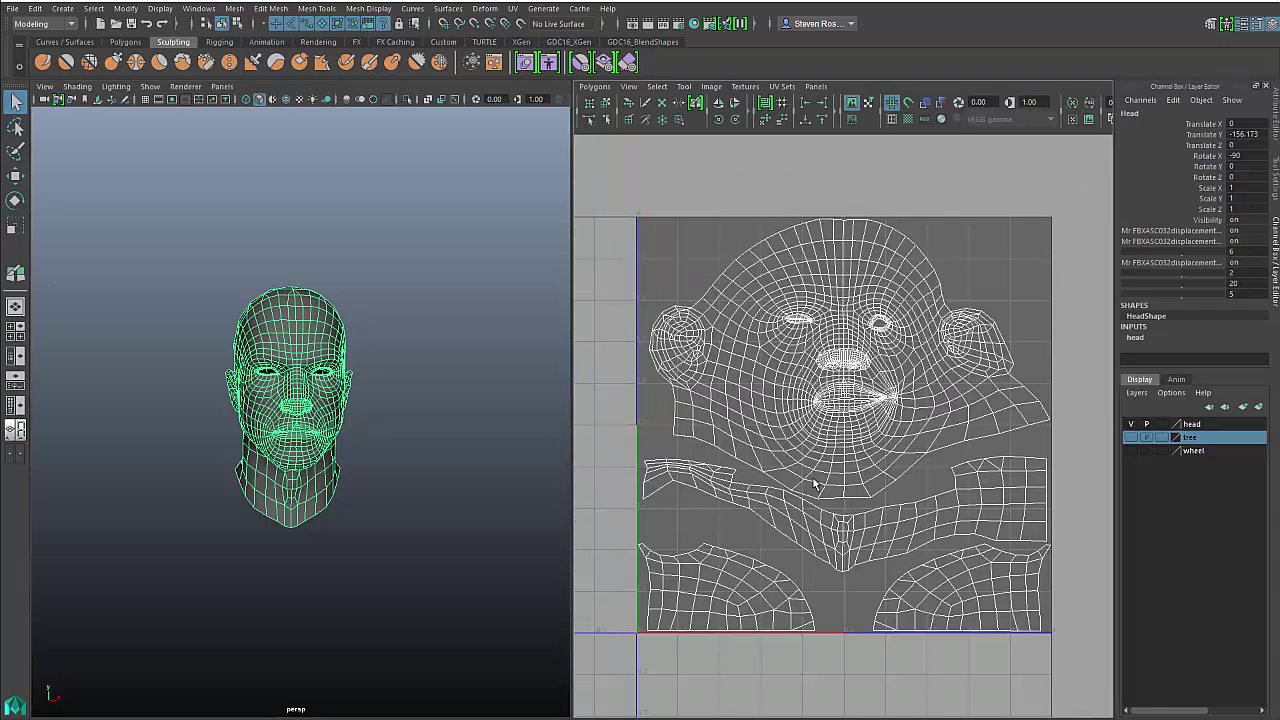
click(924, 103)
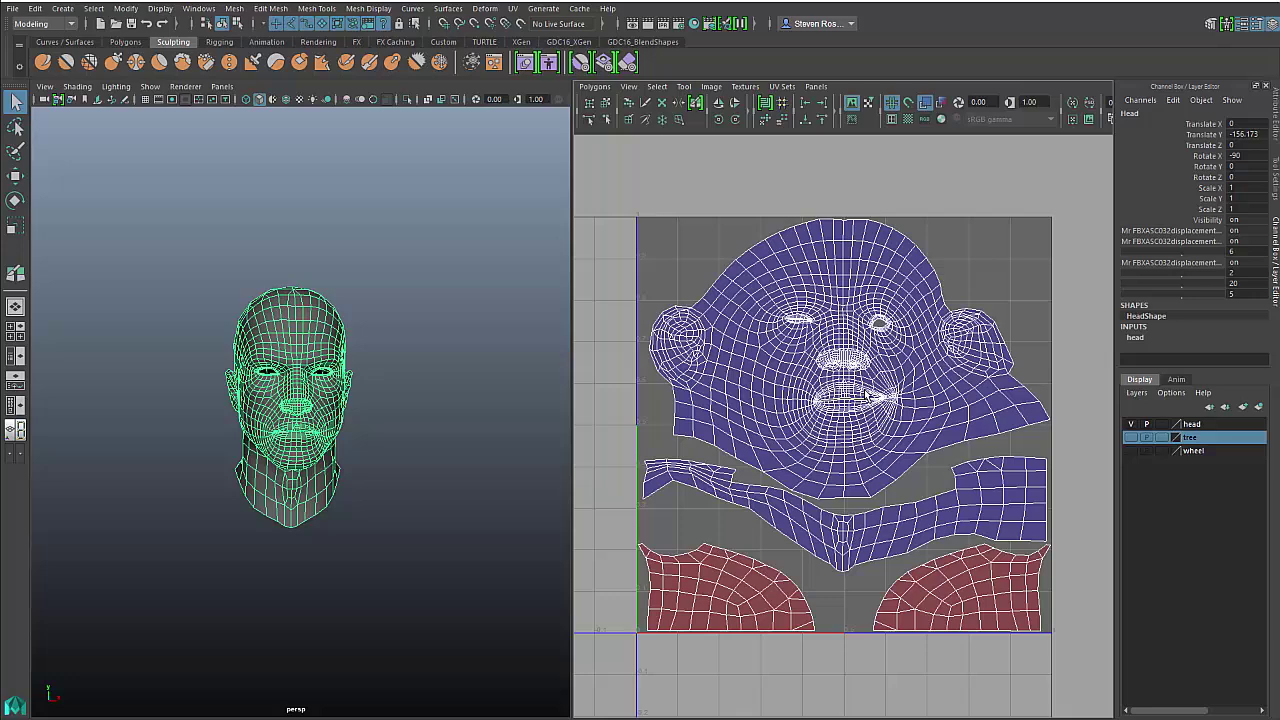
scroll(370, 410, up, 10)
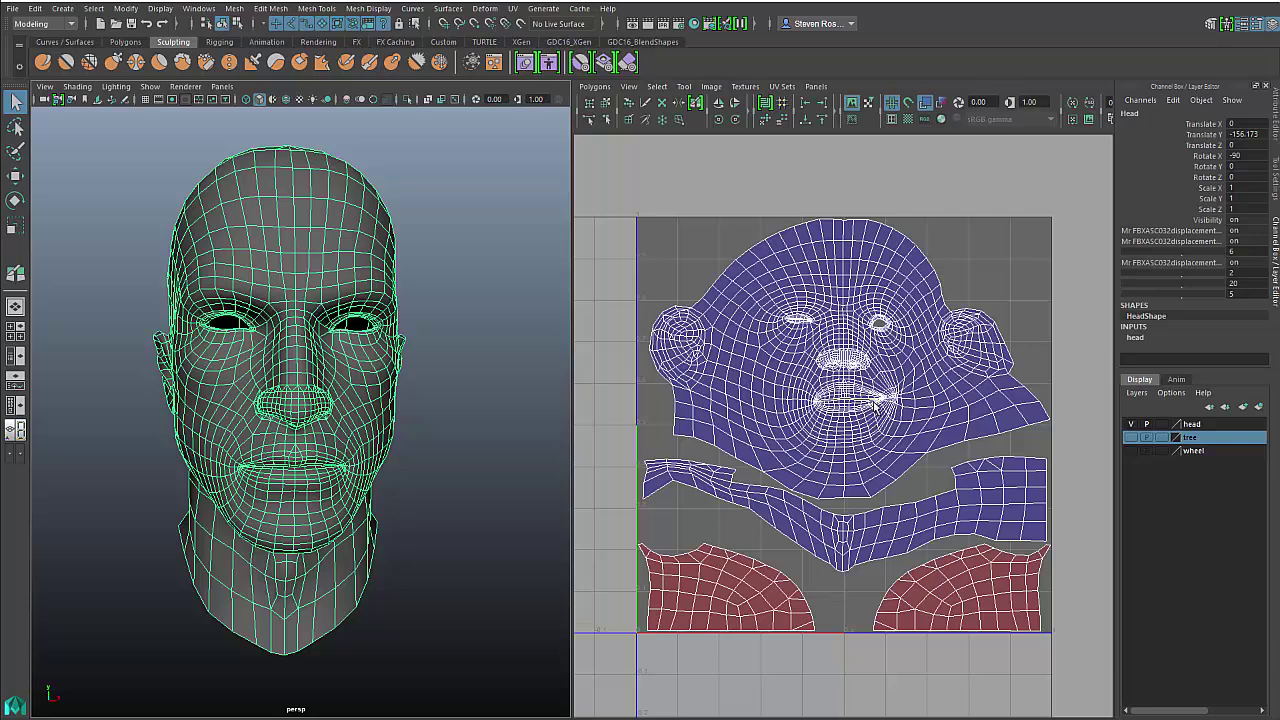
- Symmetrize the head's face and neck UVs, using an edge on the forehead's centre line as the symmetry seam
click(696, 104)
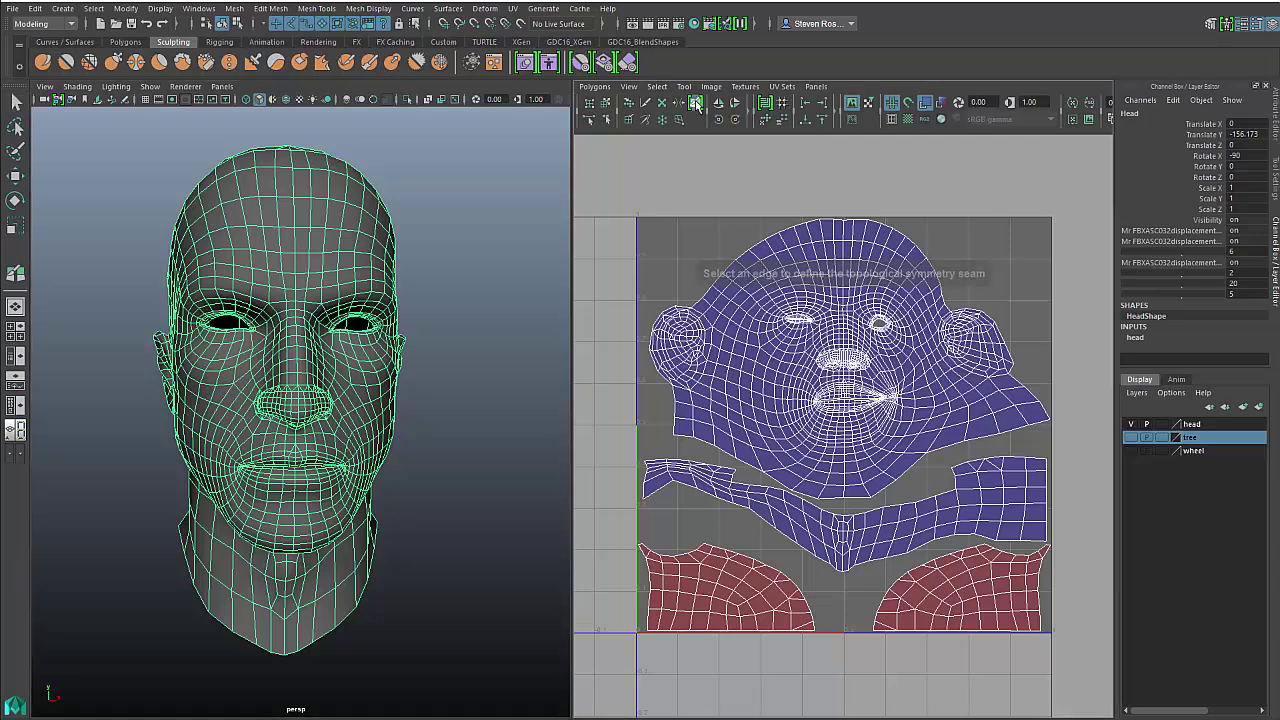
click(845, 237)
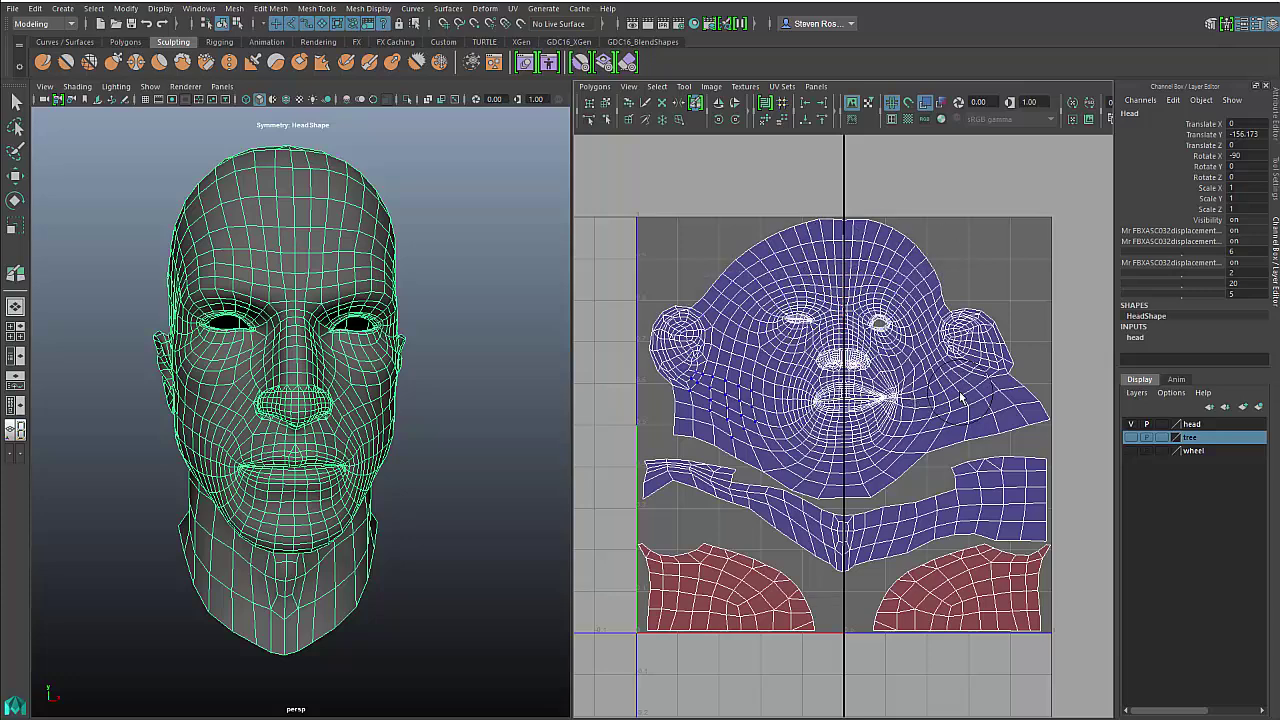
middle_drag(879, 378, 714, 360)
mouse_move(938, 262)
mouse_down()
mouse_move(905, 305)
mouse_move(960, 340)
mouse_move(935, 348)
mouse_move(1005, 330)
mouse_move(1043, 391)
mouse_move(909, 453)
mouse_move(895, 445)
mouse_move(905, 335)
mouse_move(865, 375)
mouse_move(885, 337)
mouse_move(882, 230)
mouse_move(862, 357)
mouse_move(900, 410)
mouse_move(890, 470)
mouse_move(870, 468)
mouse_up()
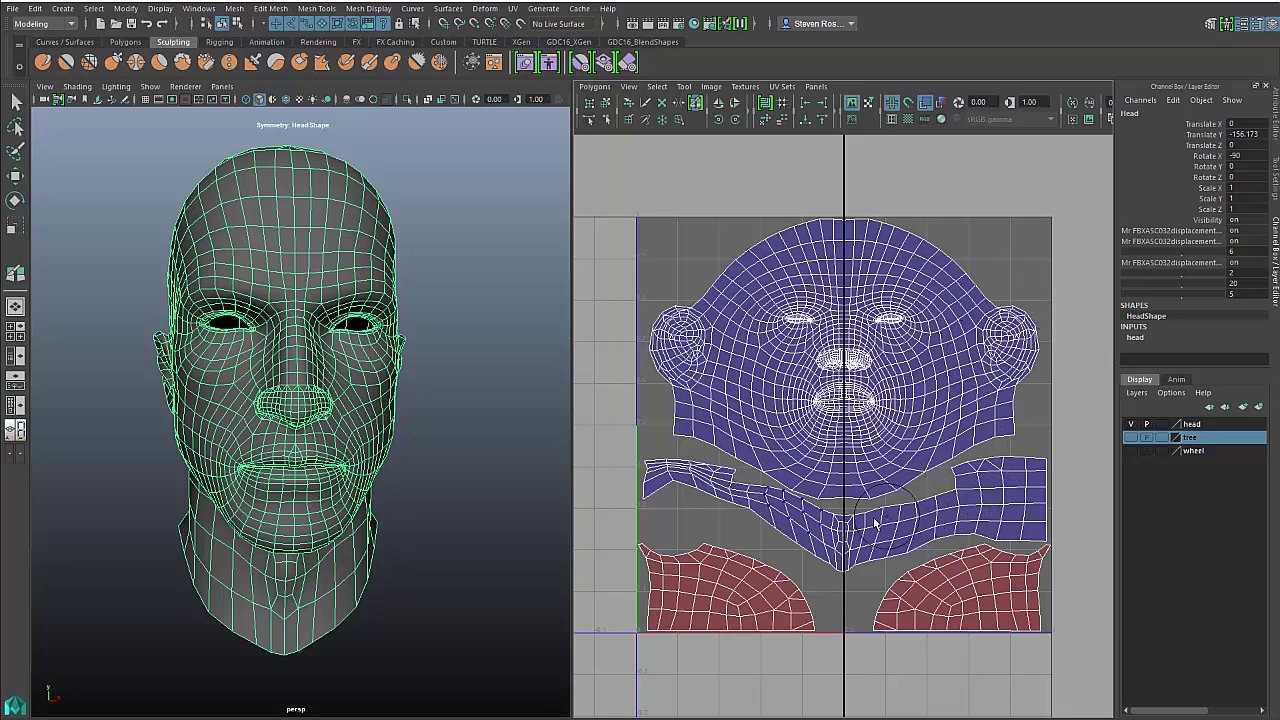
mouse_move(812, 527)
mouse_down()
mouse_move(802, 518)
mouse_move(806, 562)
mouse_move(757, 488)
mouse_move(680, 475)
mouse_move(645, 497)
mouse_move(746, 479)
mouse_move(631, 519)
mouse_up()
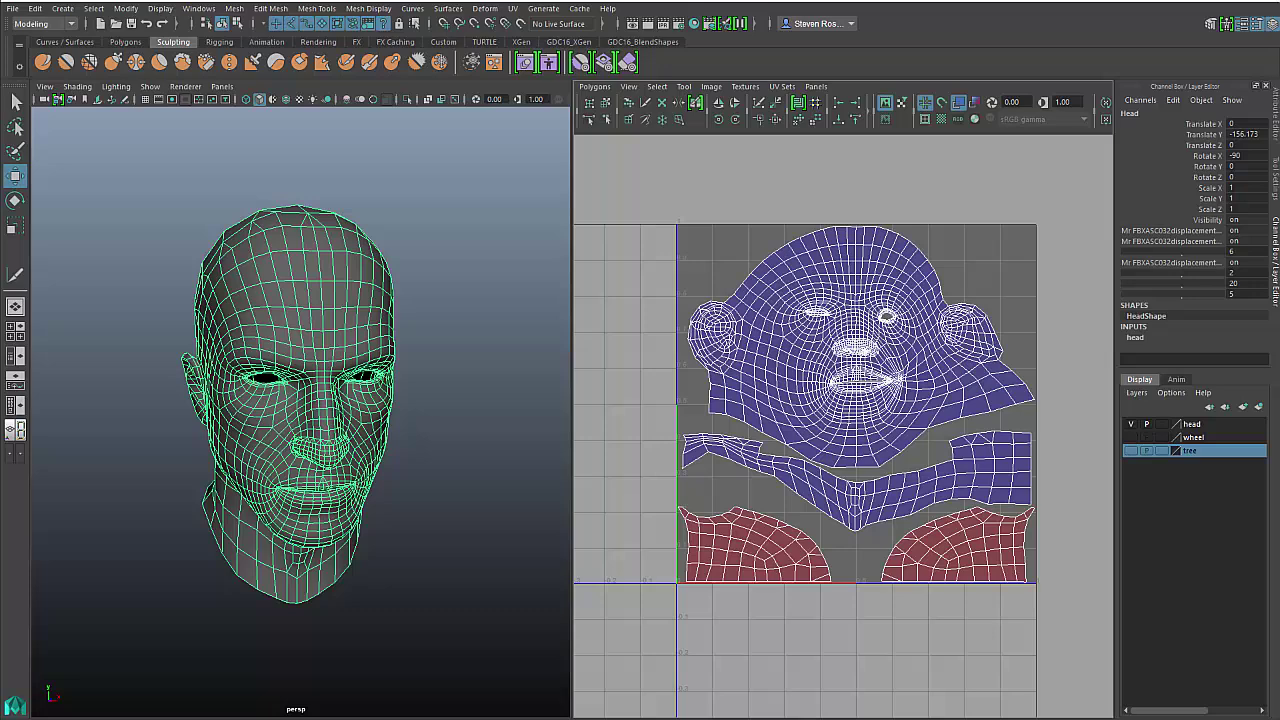
- Hide the head layer and show the wheel layer
alt+drag(411, 431, 375, 415)
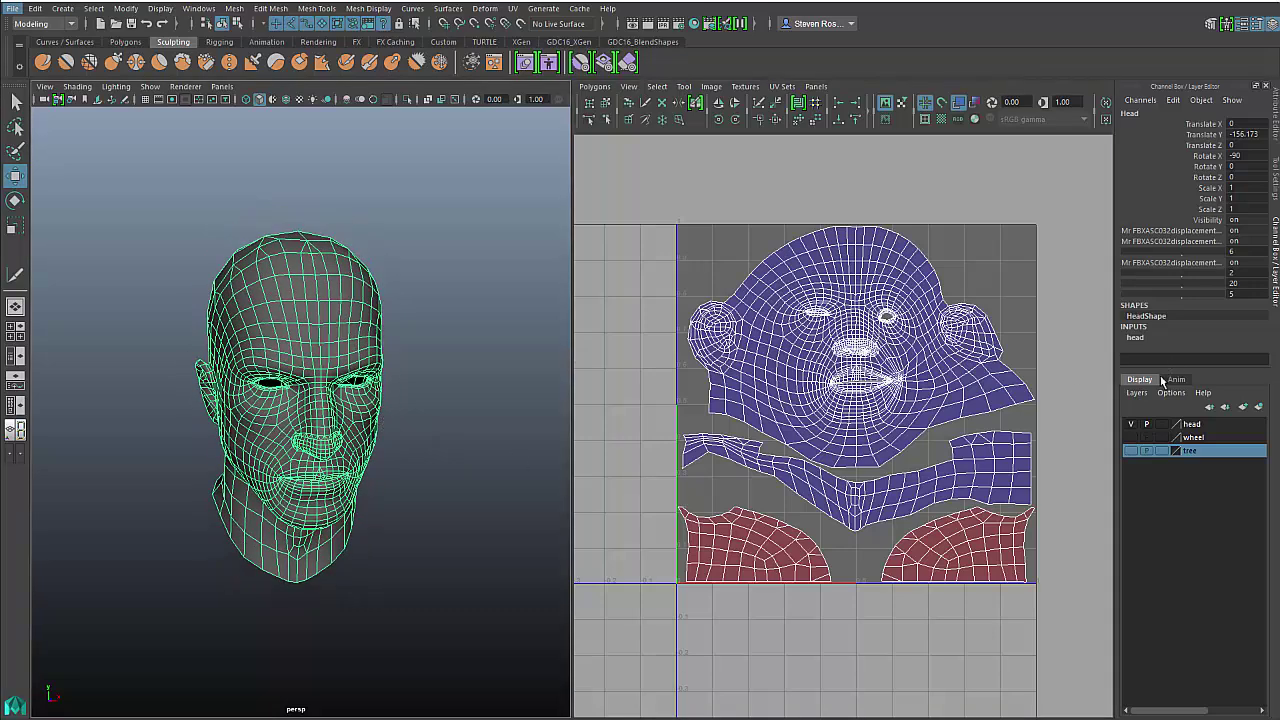
click(1131, 424)
click(1131, 437)
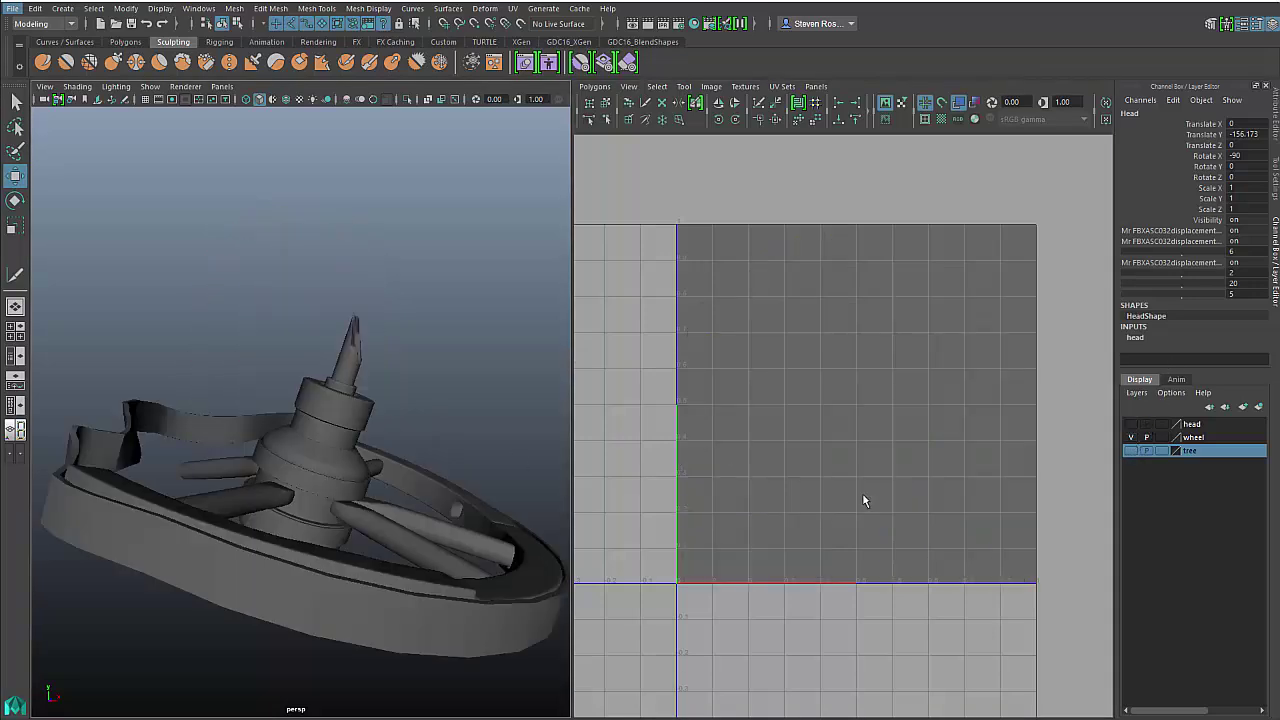
- Select both wagon wheel meshes, the metal bands and the wooden parts, and display all their UV shells
alt+drag(424, 485, 412, 537)
click(413, 538)
click(530, 495)
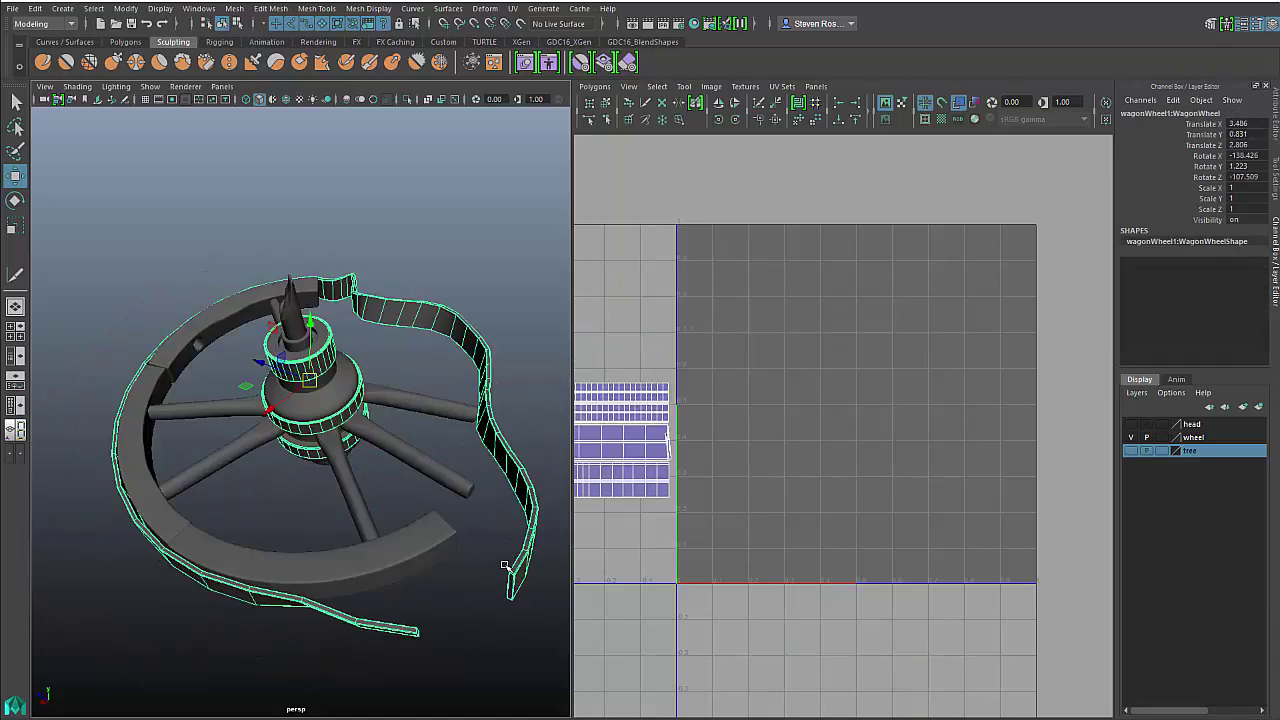
alt+drag(507, 567, 420, 517)
click(395, 499)
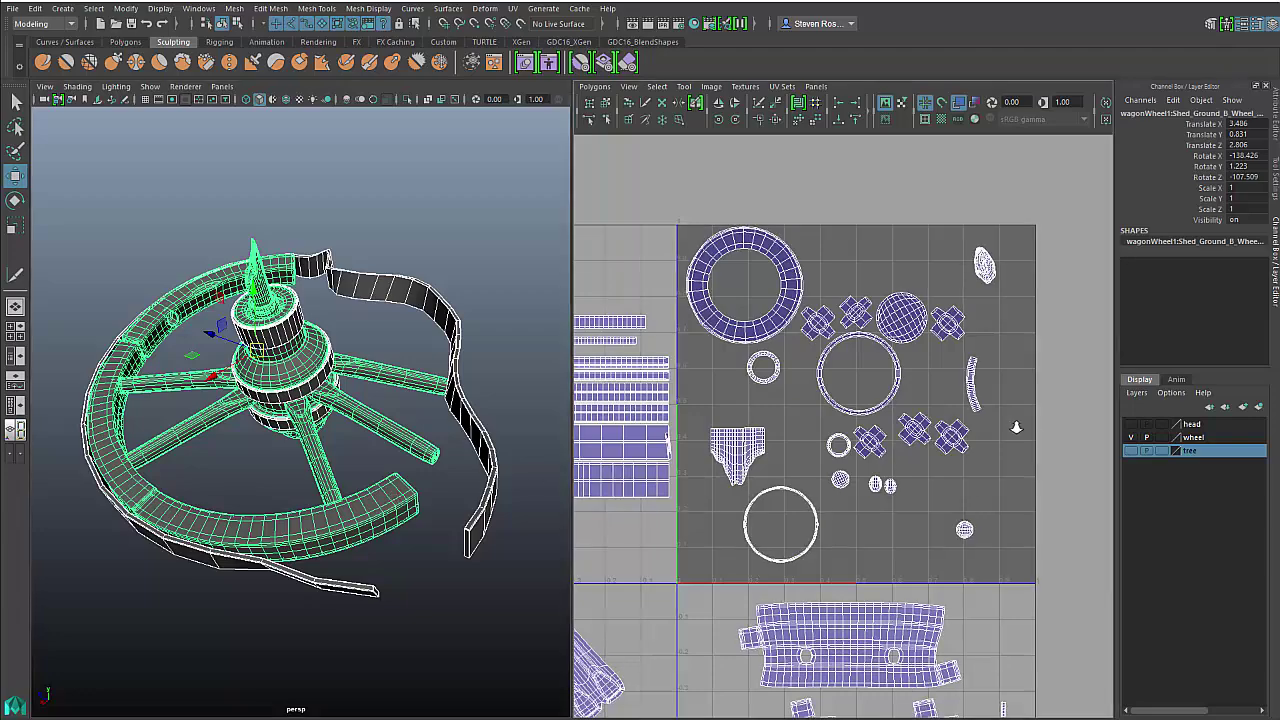
alt+right_drag(1014, 427, 765, 436)
alt+middle_drag(765, 436, 862, 357)
scroll(860, 357, down, 1)
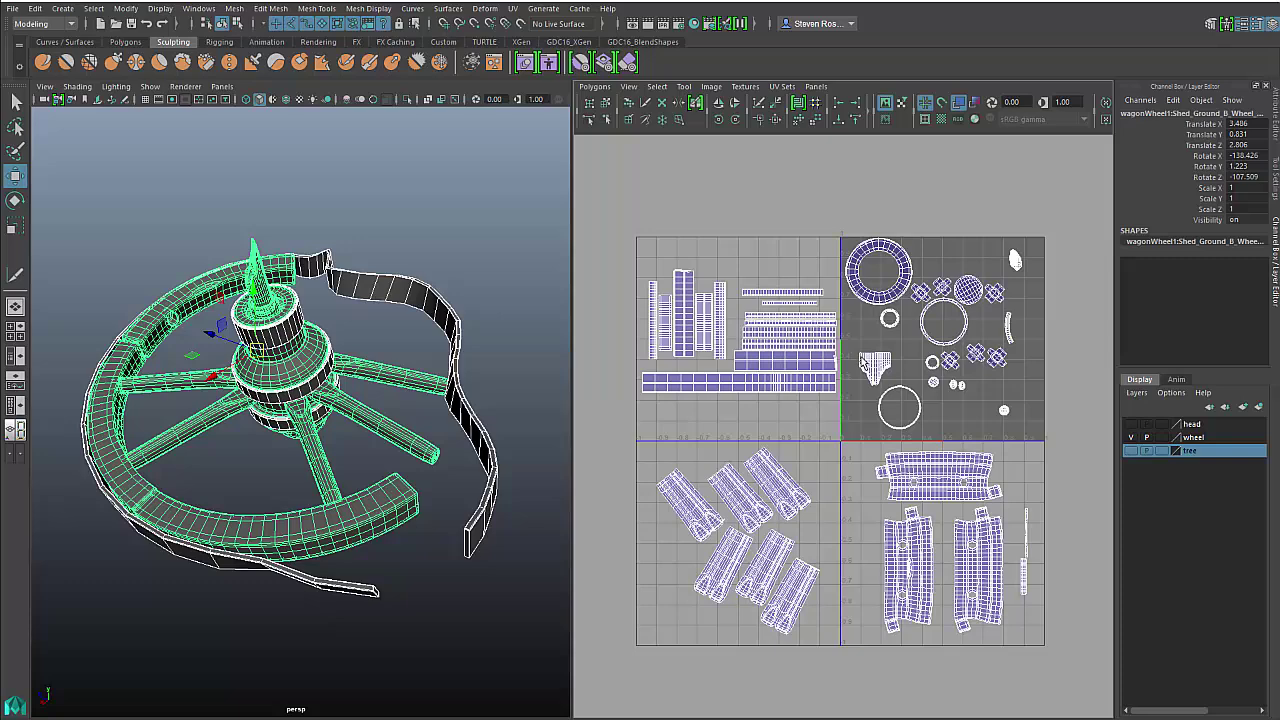
- Reset the Layout UVs options to their defaults and pack the wagon wheel's UV shells with Shell Pre-Rotation off
shift+click(798, 106)
drag(351, 47, 535, 14)
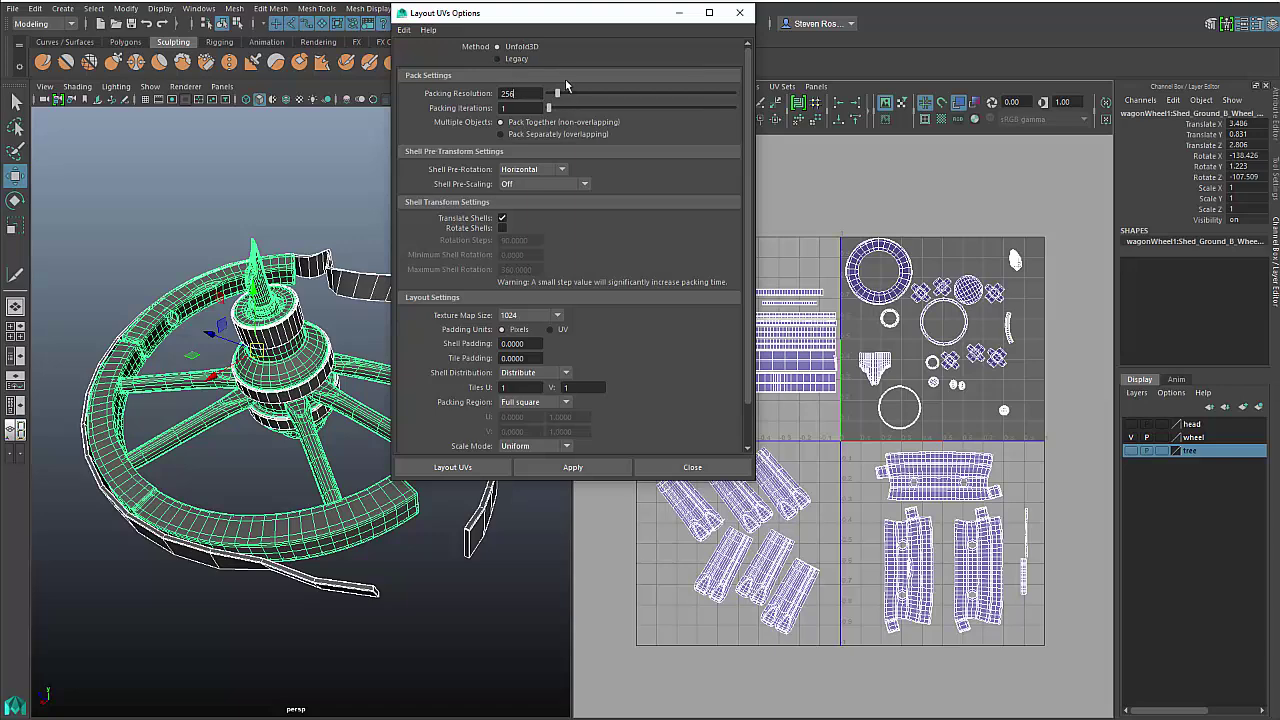
click(414, 32)
click(440, 60)
drag(507, 20, 450, 10)
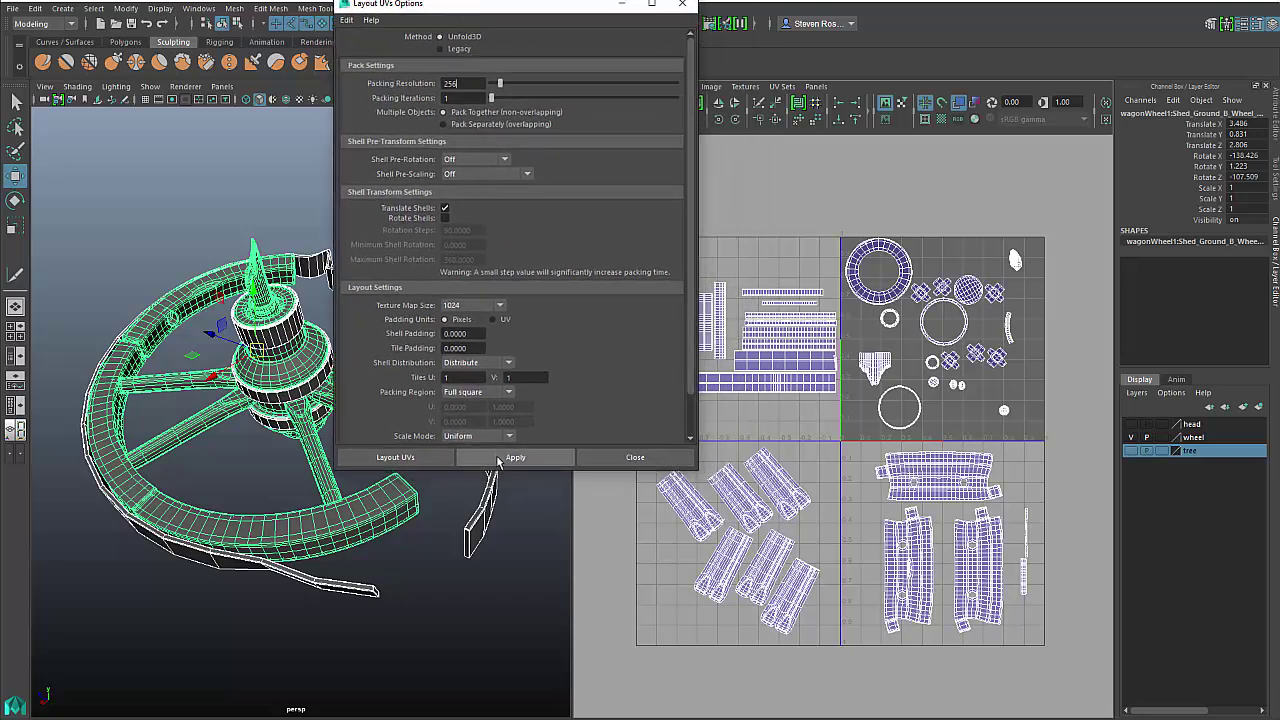
click(502, 460)
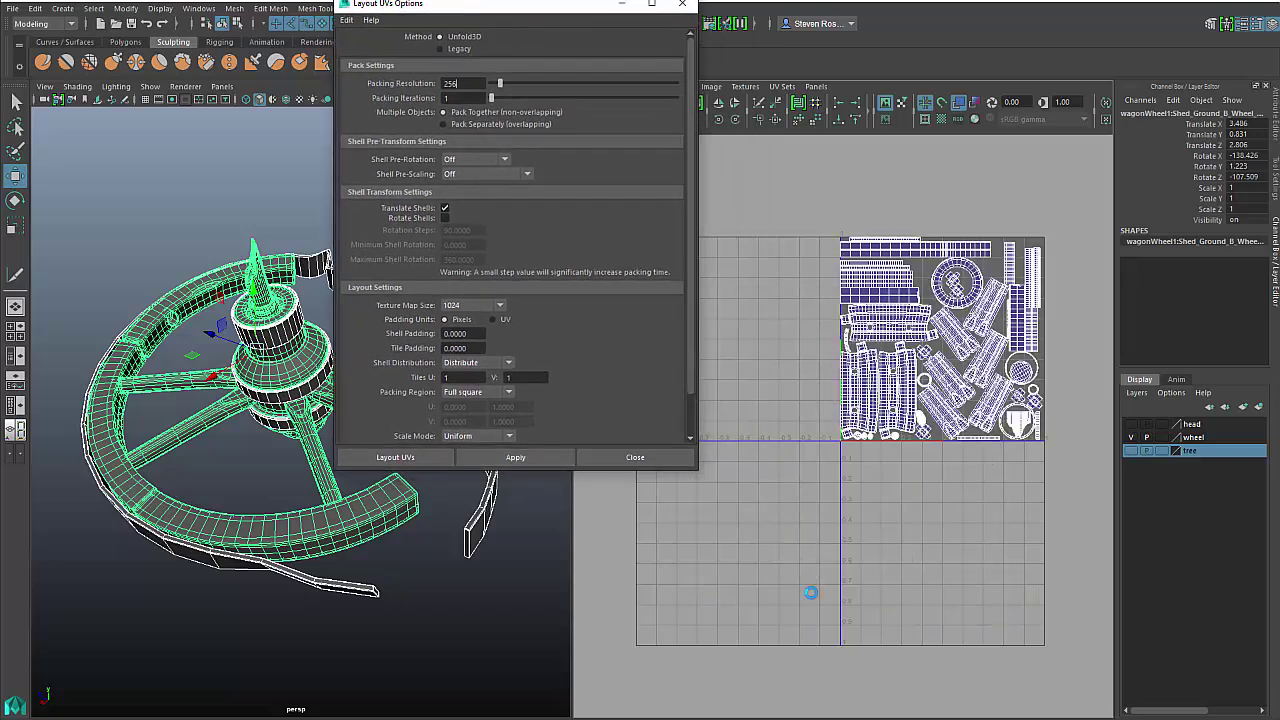
- Examine how the wheel's UV shells are packed within the UV square, including shells placed inside the rings
alt+middle_drag(849, 386, 800, 437)
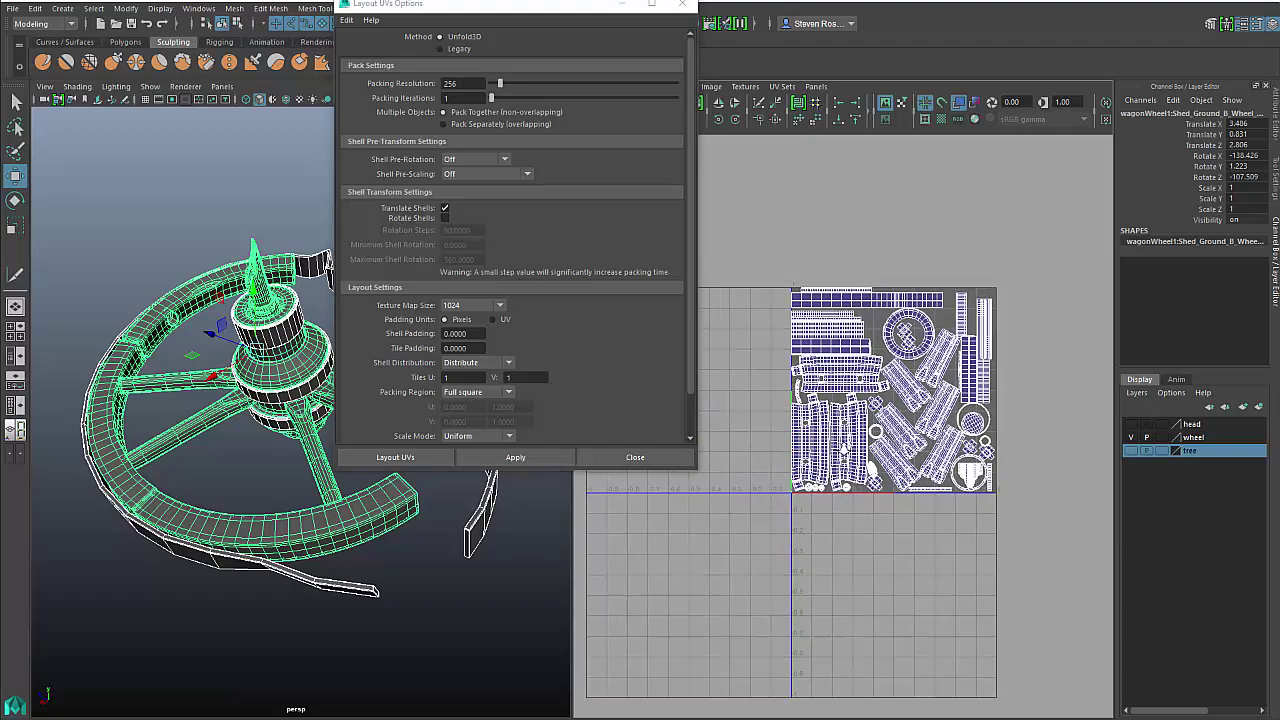
alt+right_drag(800, 437, 1002, 470)
scroll(1000, 468, up, 2)
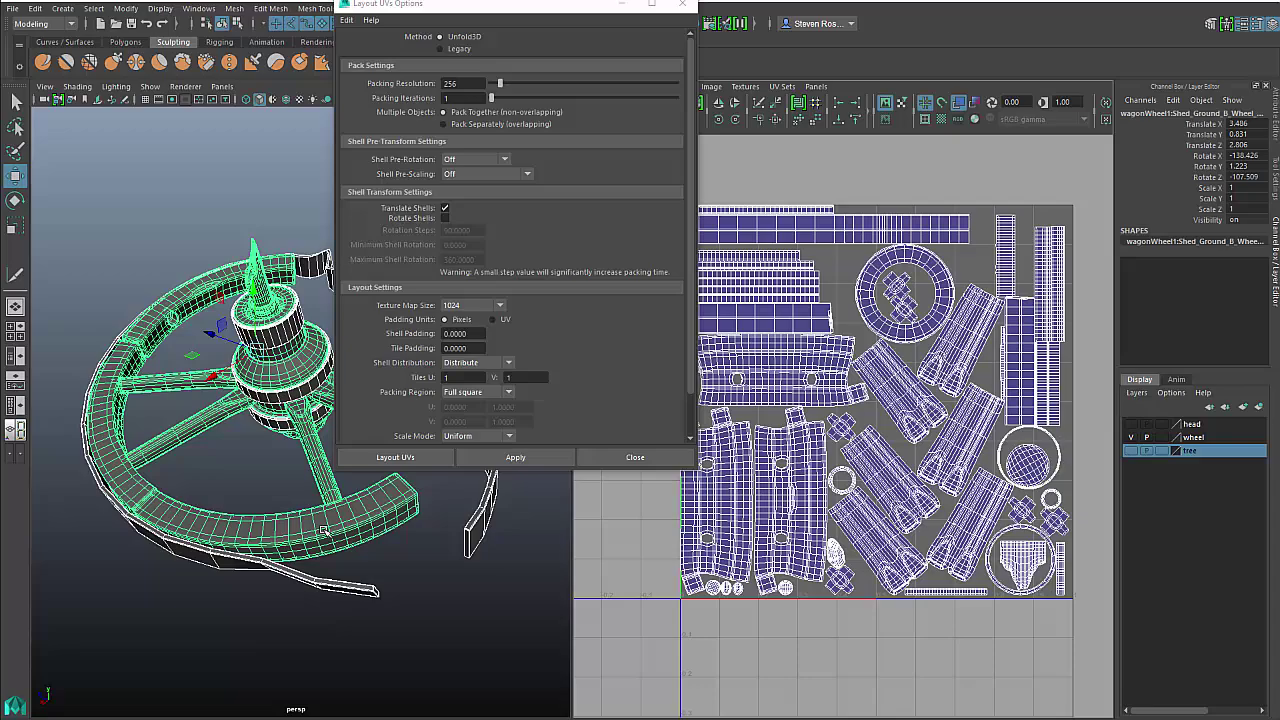
scroll(905, 555, up, 1)
scroll(852, 438, up, 1)
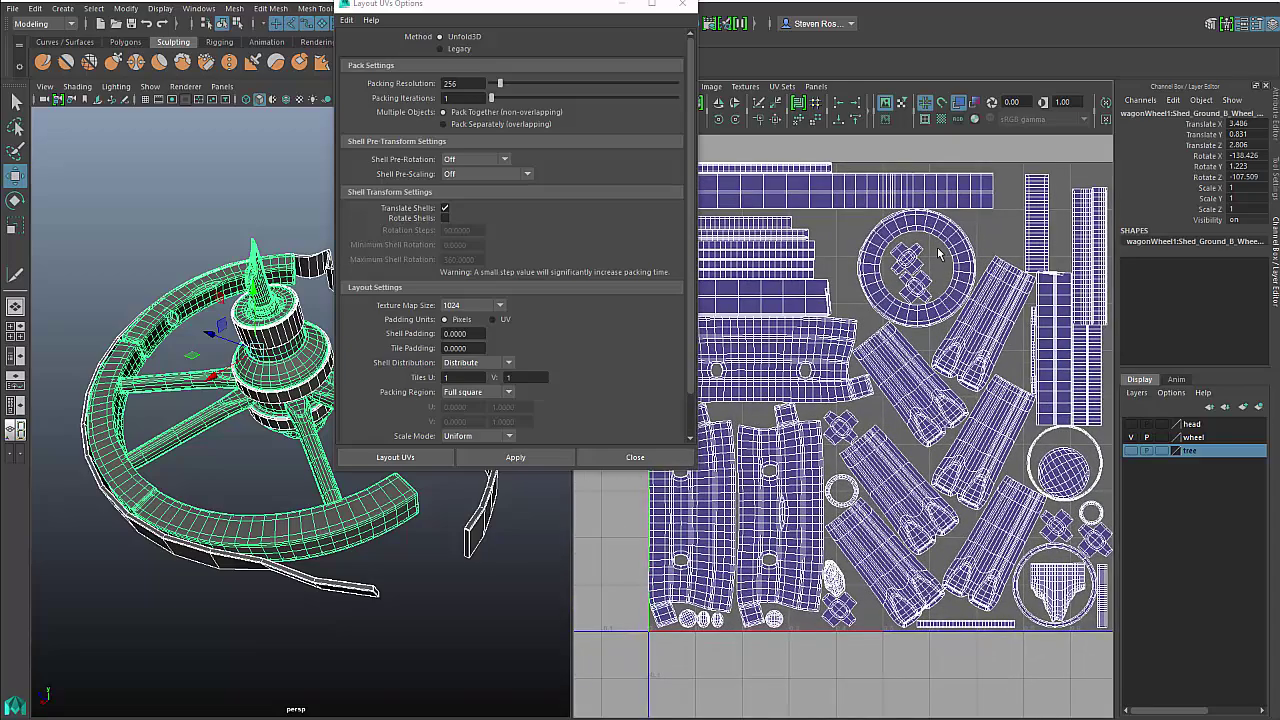
scroll(955, 395, up, 2)
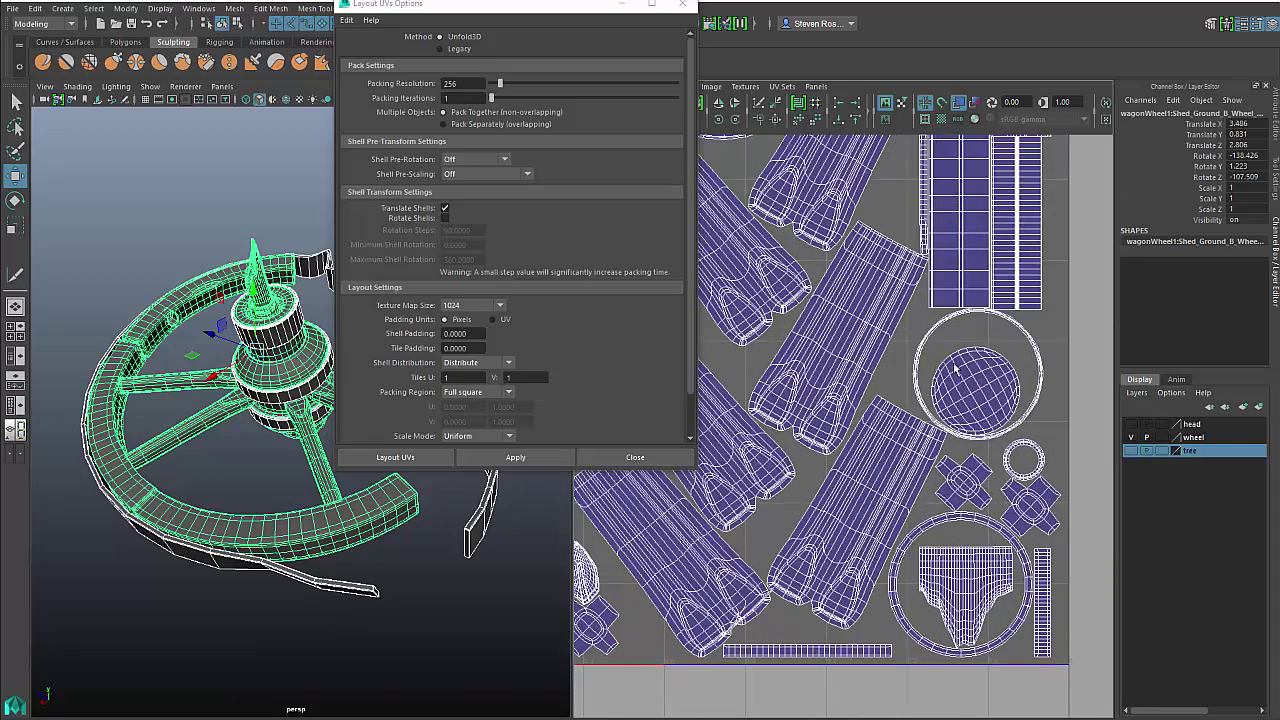
scroll(852, 558, down, 4)
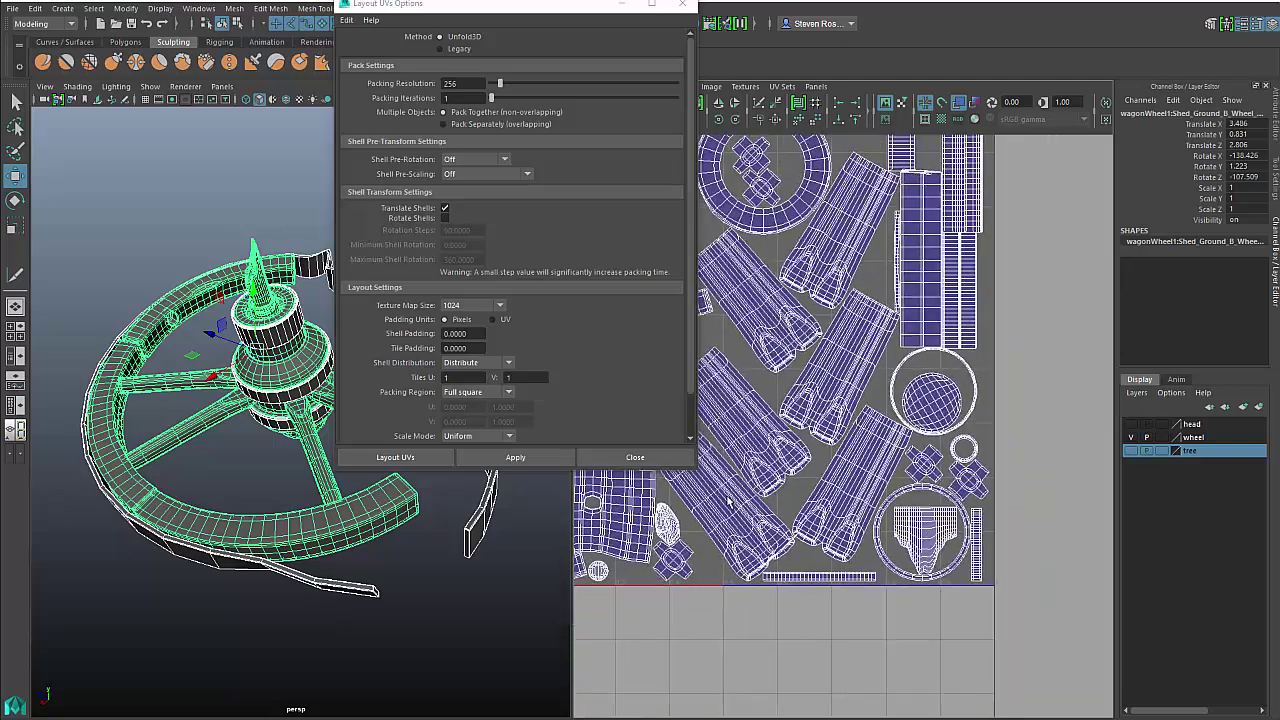
alt+middle_drag(851, 556, 835, 548)
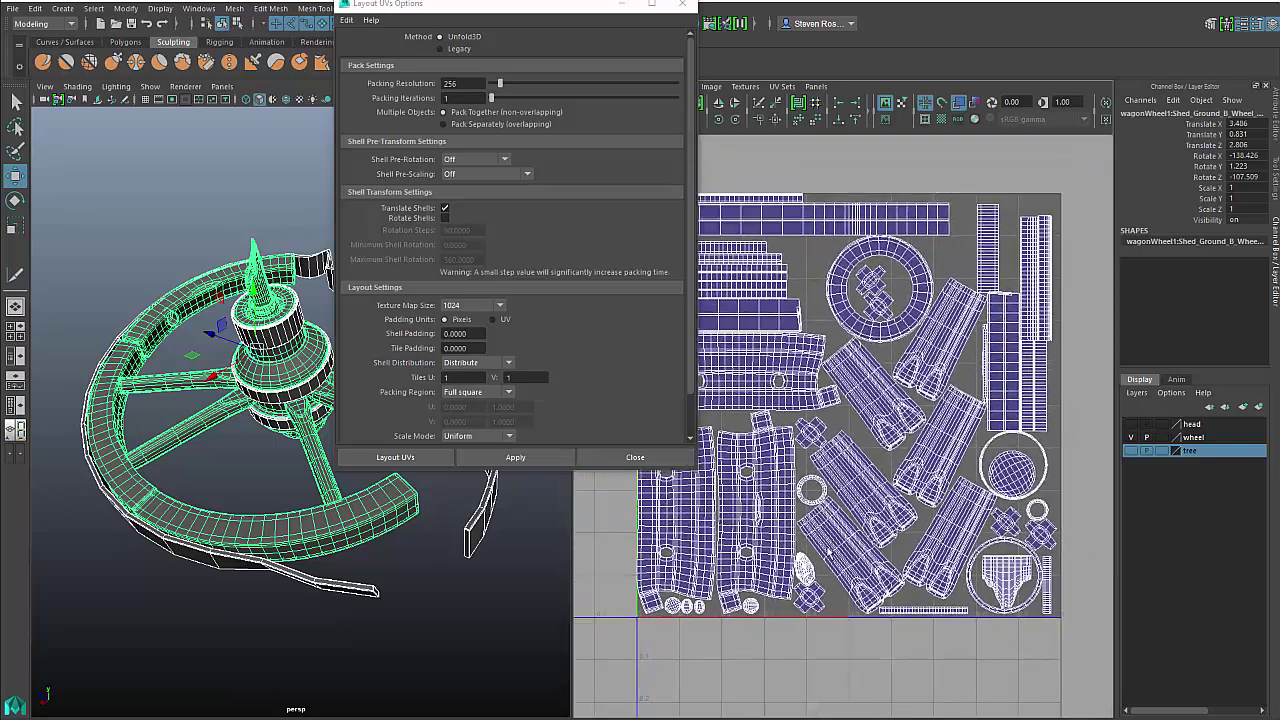
- Set Shell Pre-Rotation to Horizontal and repack the wagon wheel's UV shells
click(448, 161)
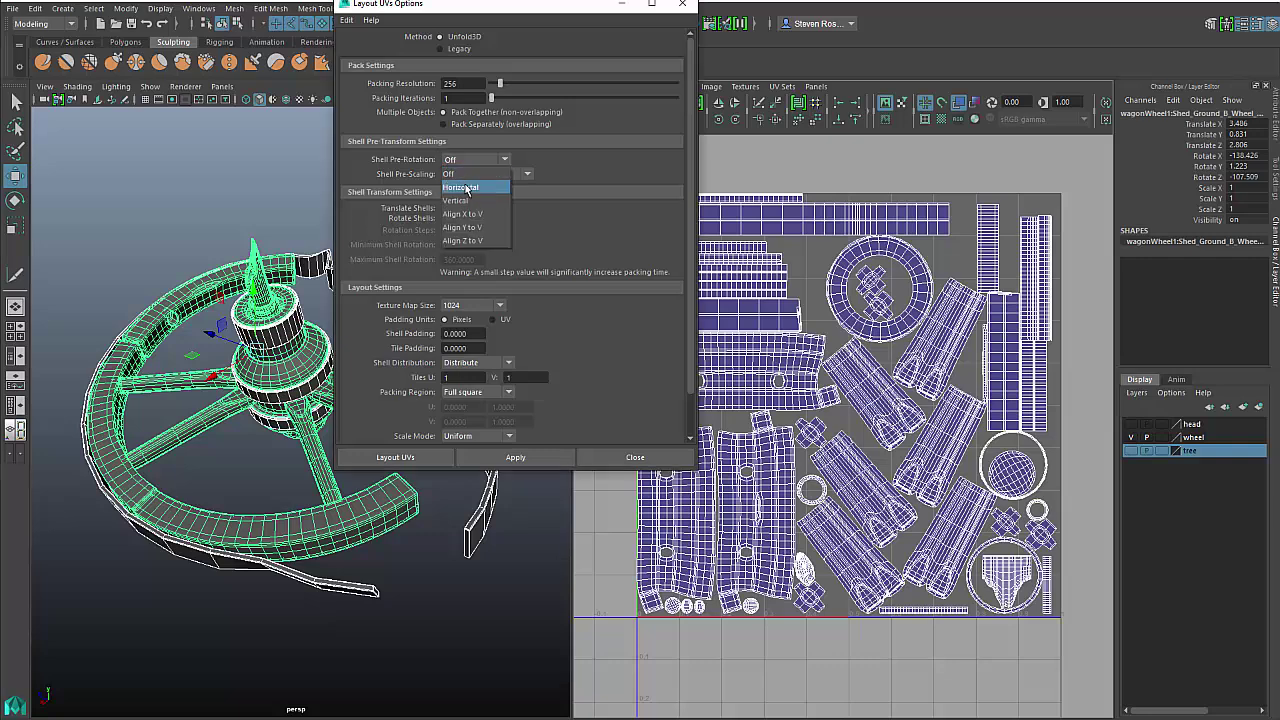
click(466, 188)
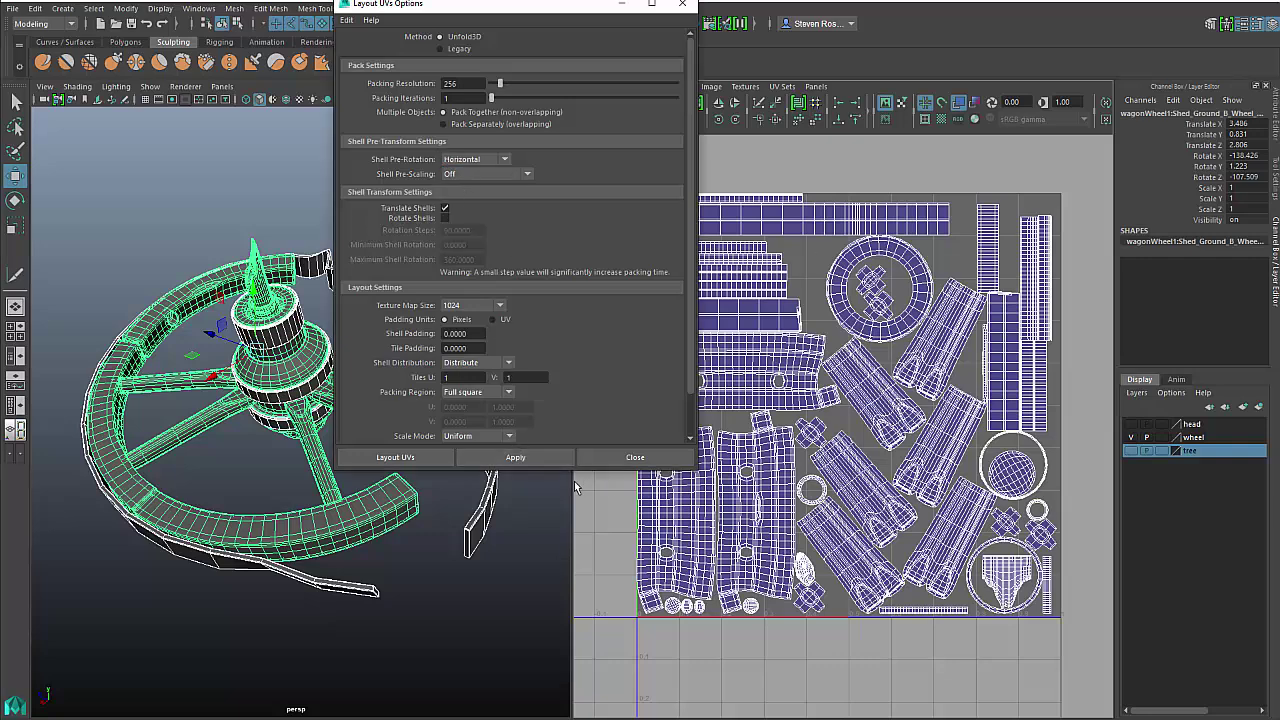
click(532, 457)
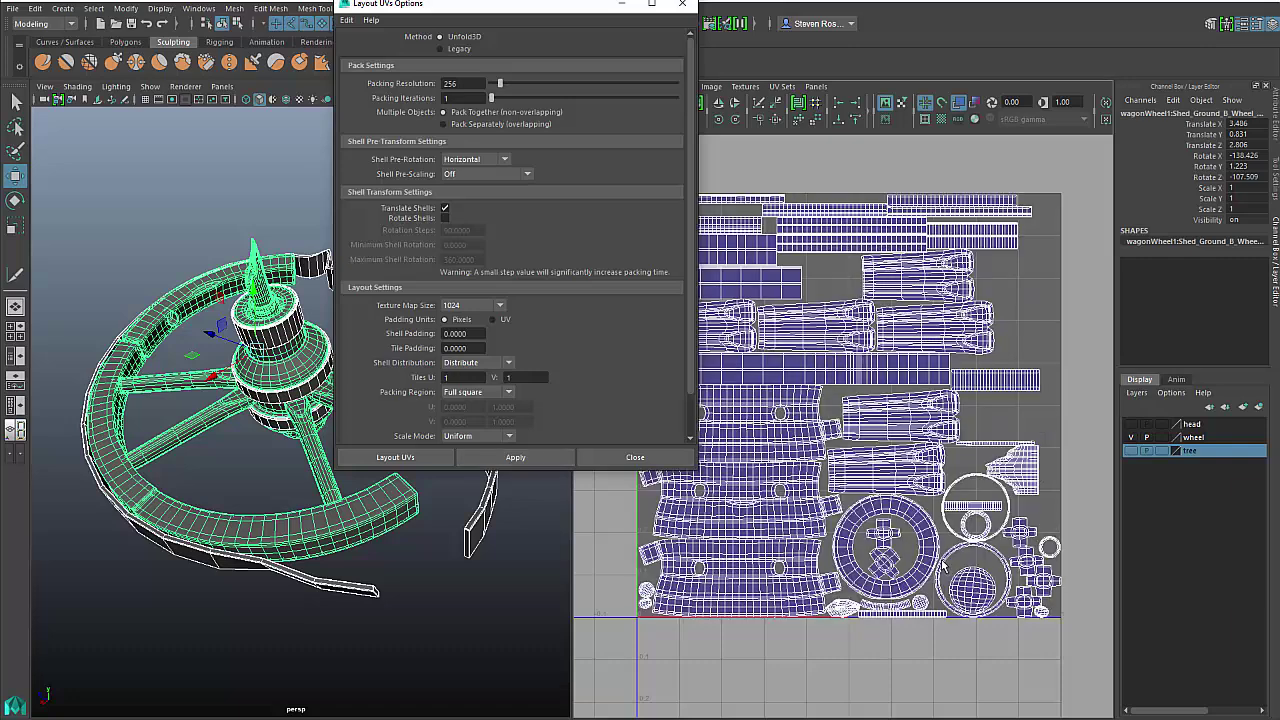
- Set Shell Pre-Rotation to Vertical and repack the wagon wheel's UV shells
click(457, 160)
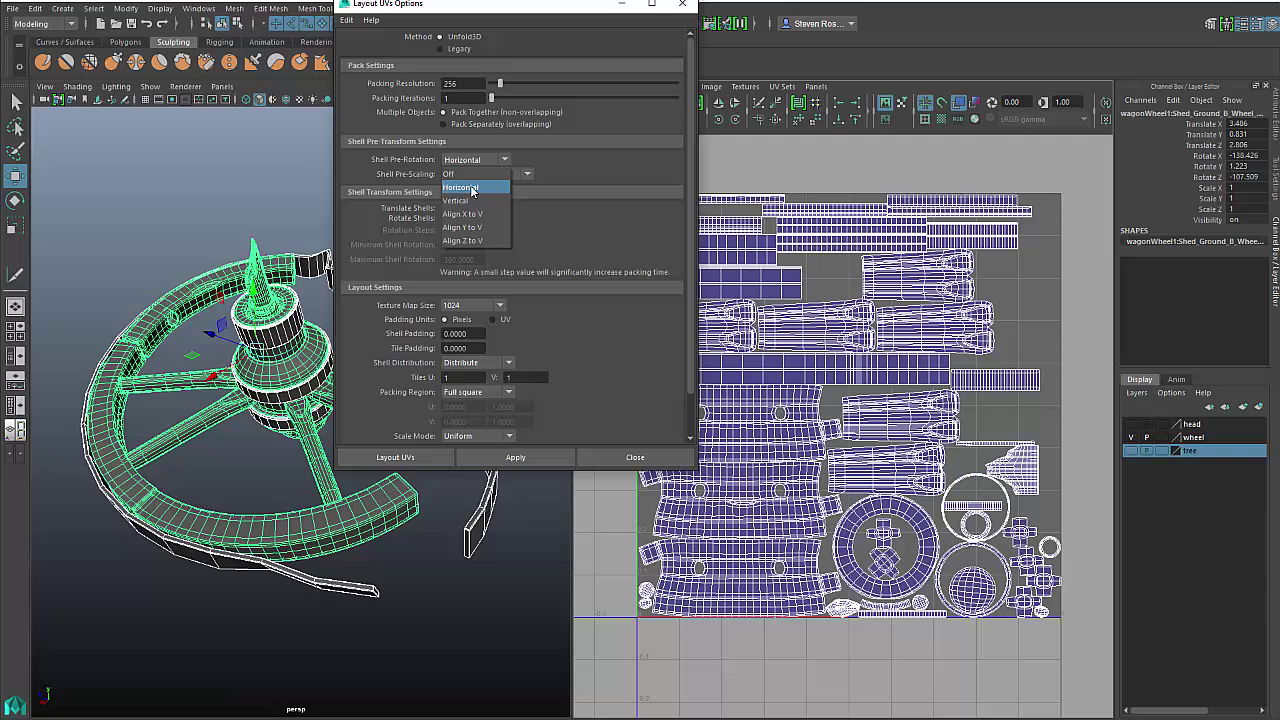
click(468, 200)
click(515, 457)
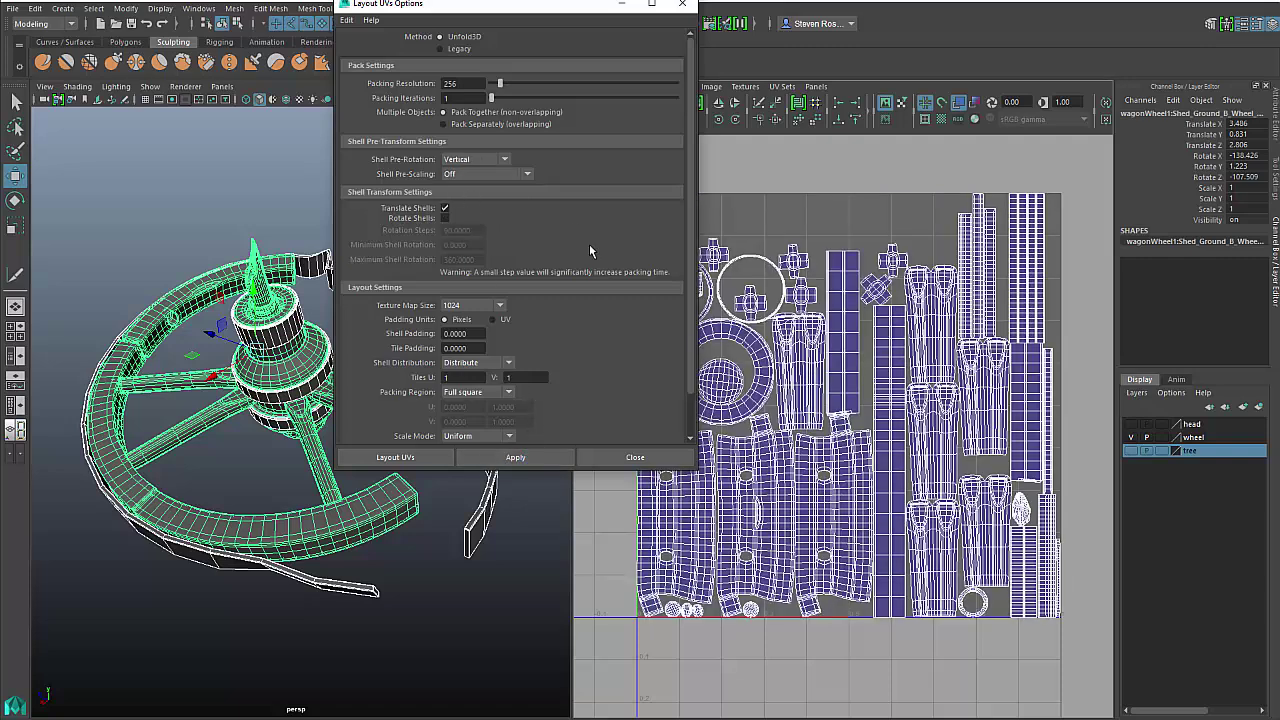
- Switch Shell Pre-Rotation back to Horizontal, repack the wheel's UV shells and close the layout options
click(491, 162)
click(470, 185)
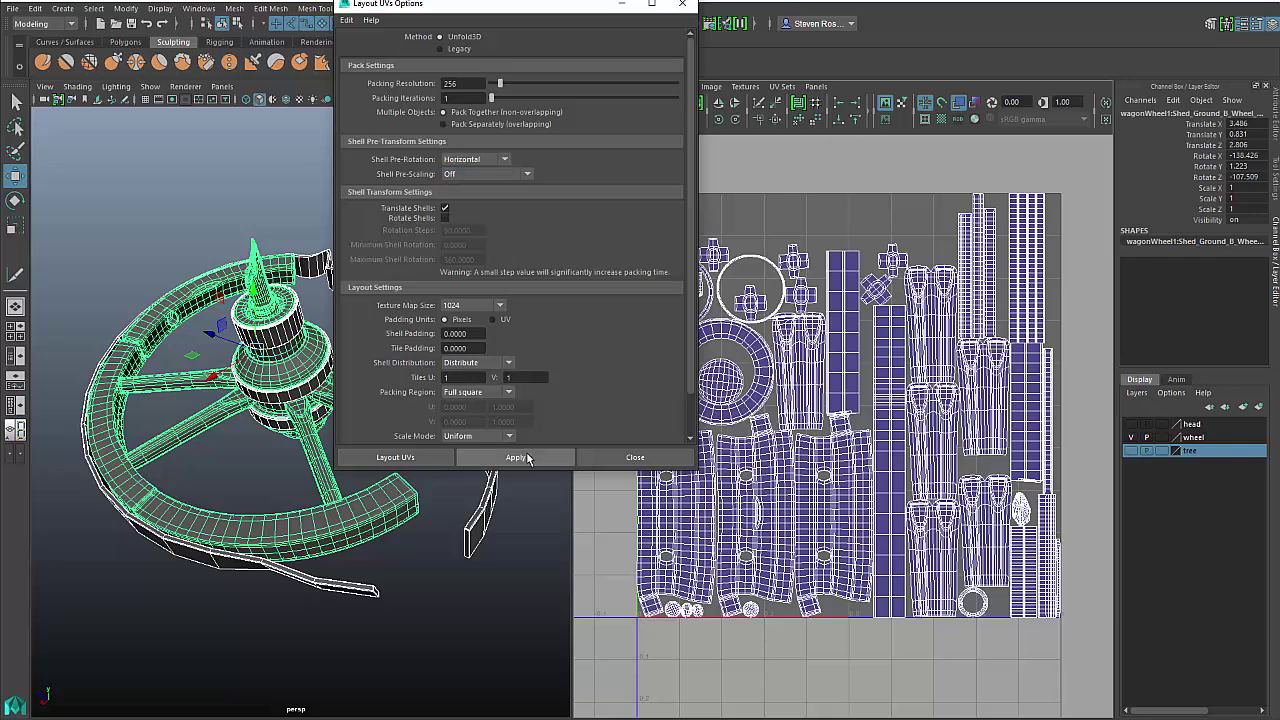
click(524, 457)
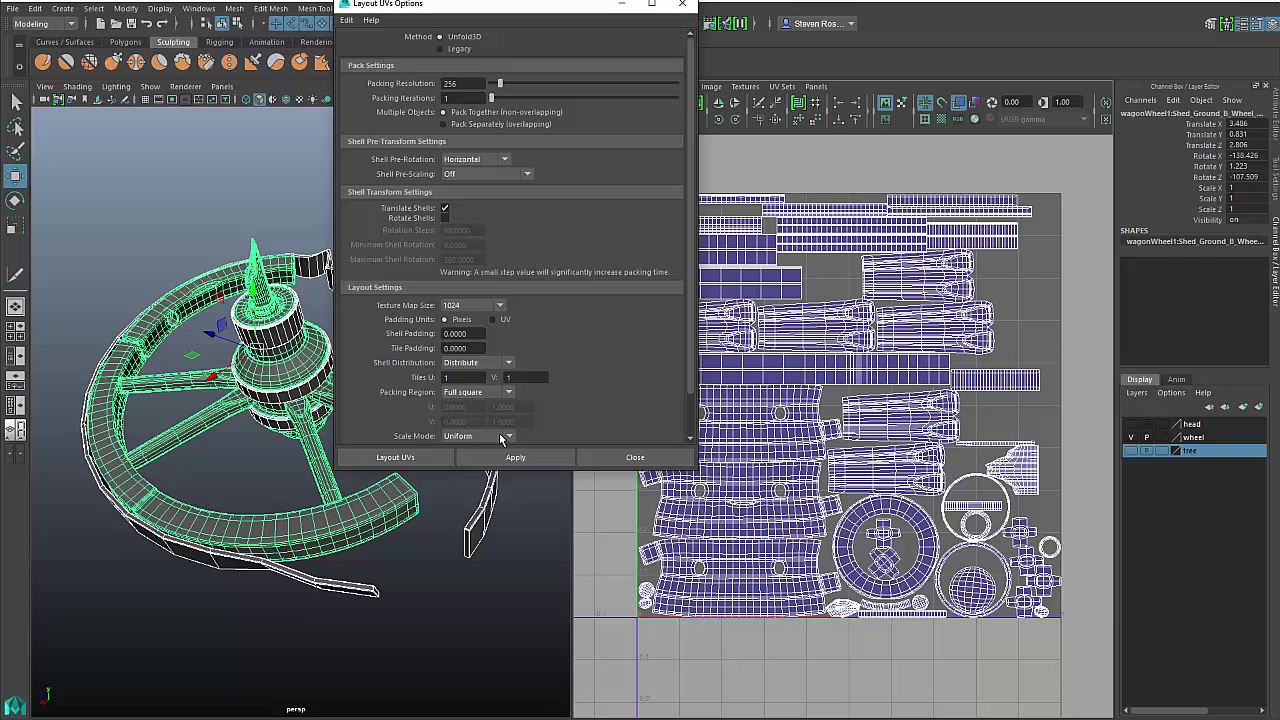
click(635, 457)
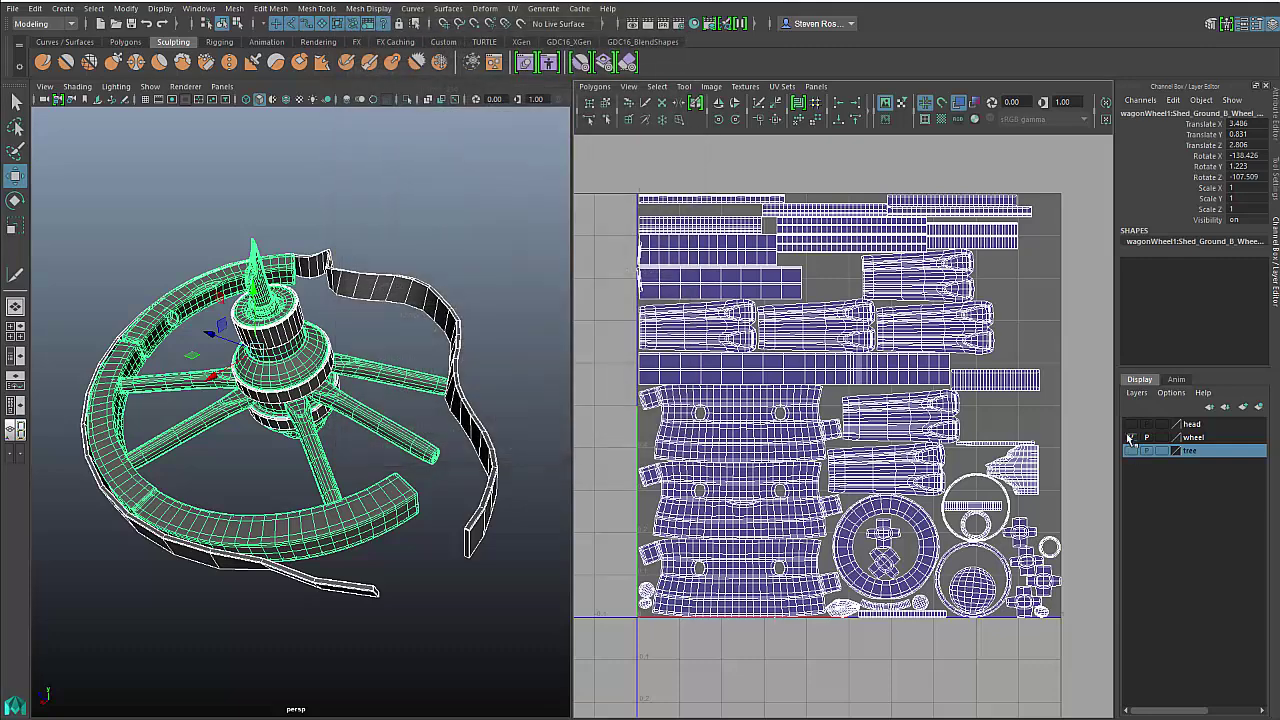
- Hide the wheel layer and show the tree layer with the whole tree in view
click(1131, 437)
click(1131, 451)
scroll(320, 386, down, 8)
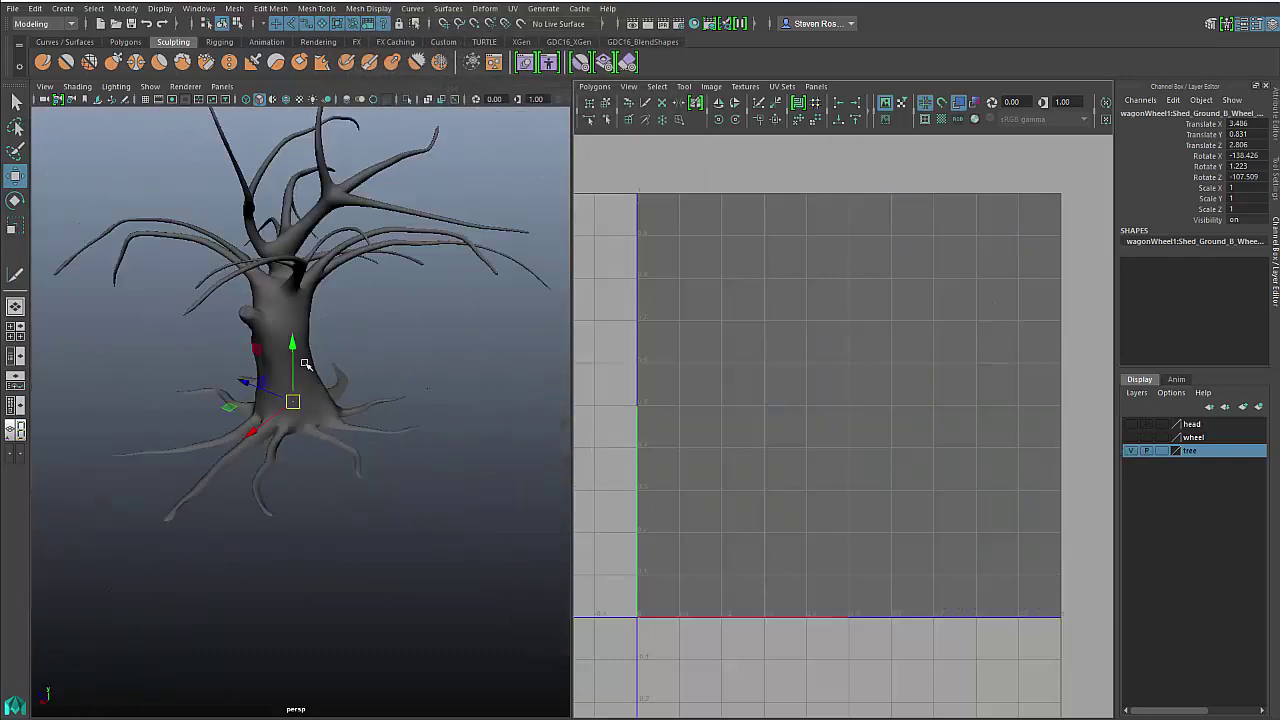
alt+drag(351, 419, 440, 420)
alt+drag(280, 413, 389, 412)
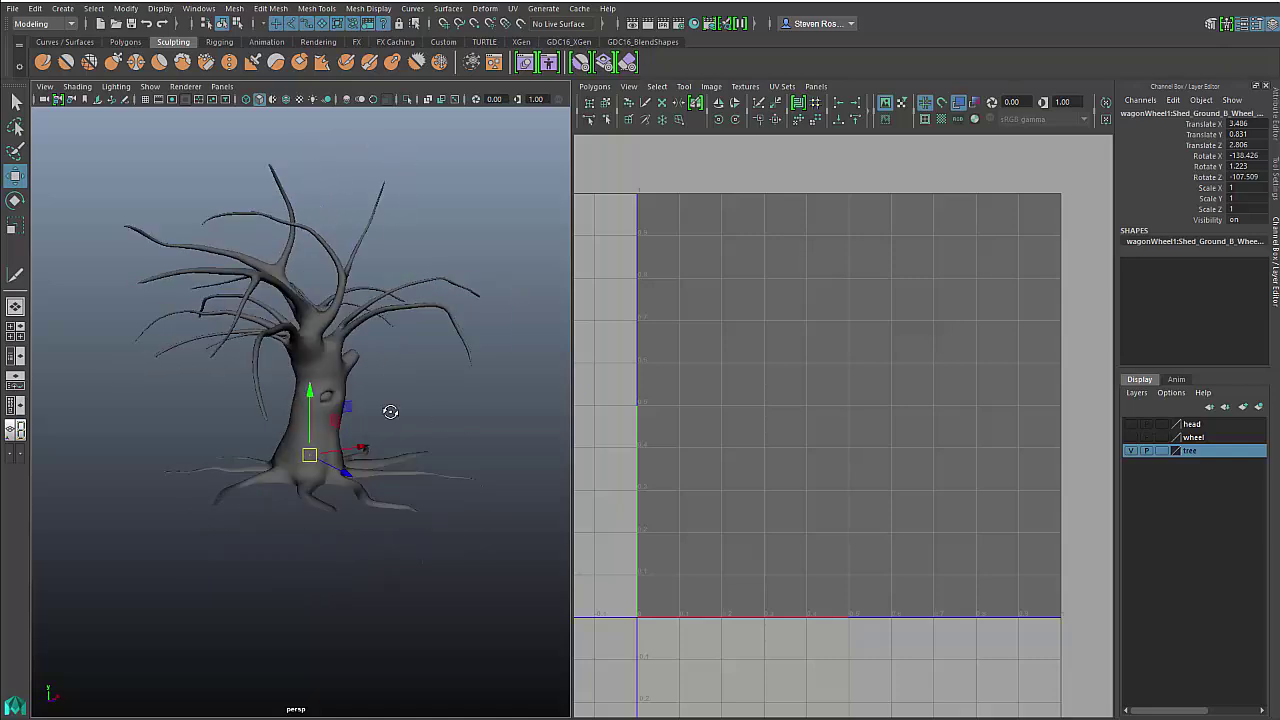
alt+right_drag(340, 404, 437, 426)
alt+drag(436, 426, 327, 437)
- Select the tree mesh and apply a planar UV mapping along Z
click(353, 379)
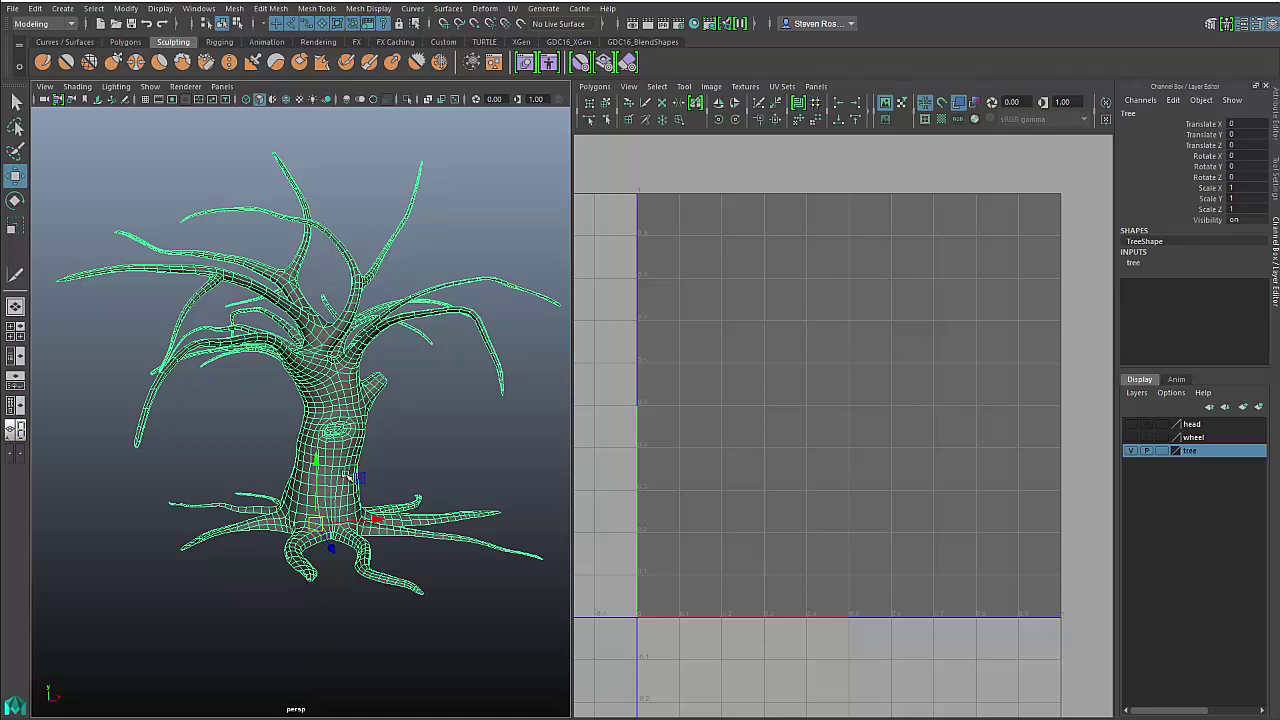
alt+drag(374, 457, 331, 417)
shift+right_click(327, 411)
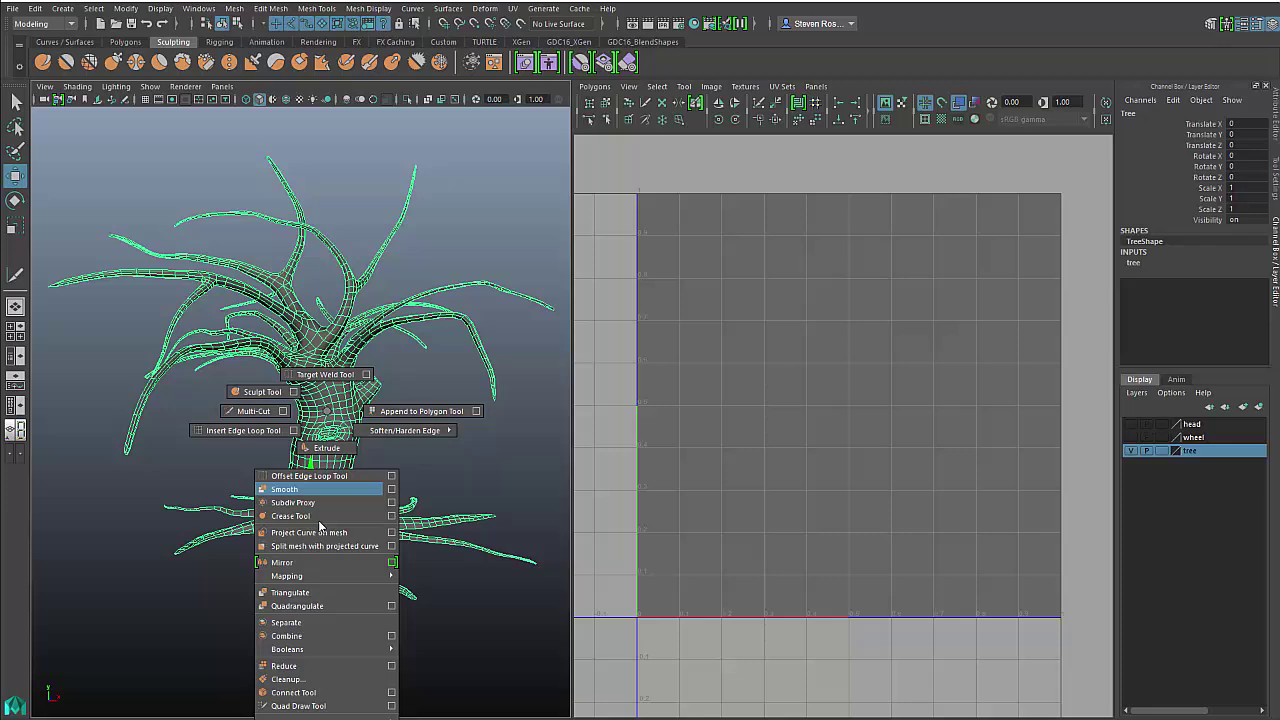
mouse_move(316, 578)
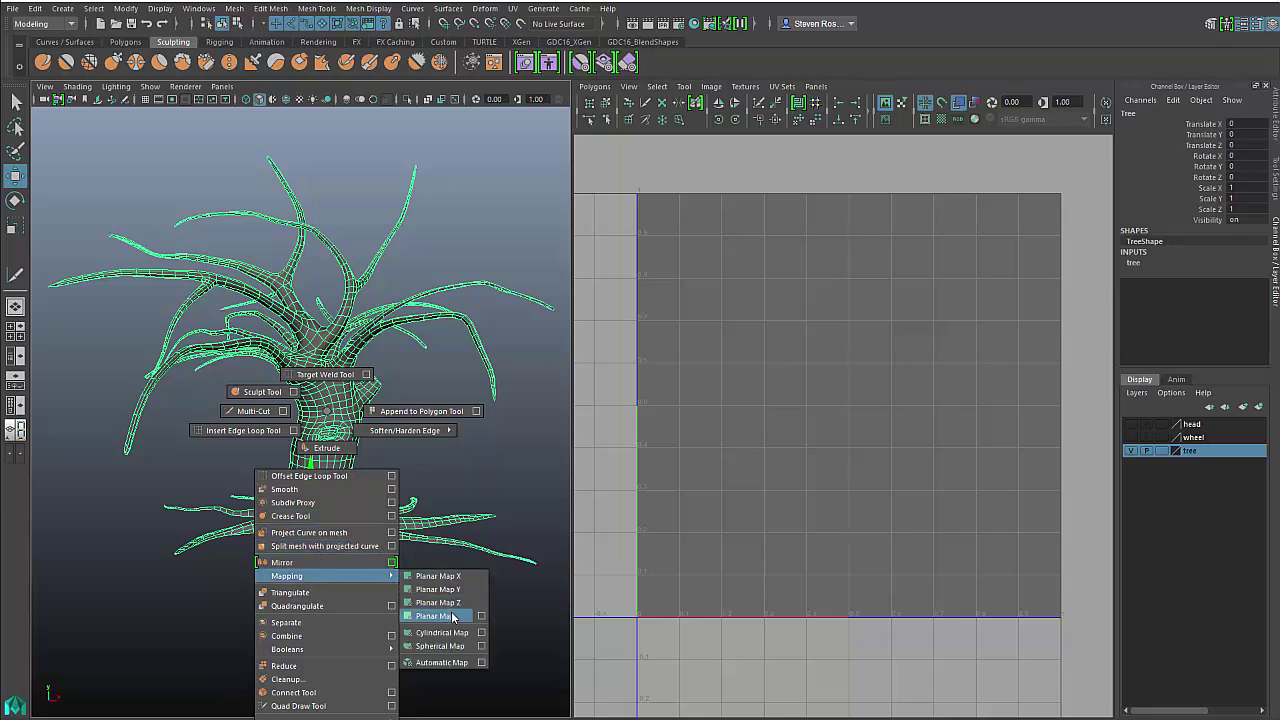
click(432, 603)
right_drag(306, 482, 398, 450)
alt+drag(415, 504, 428, 528)
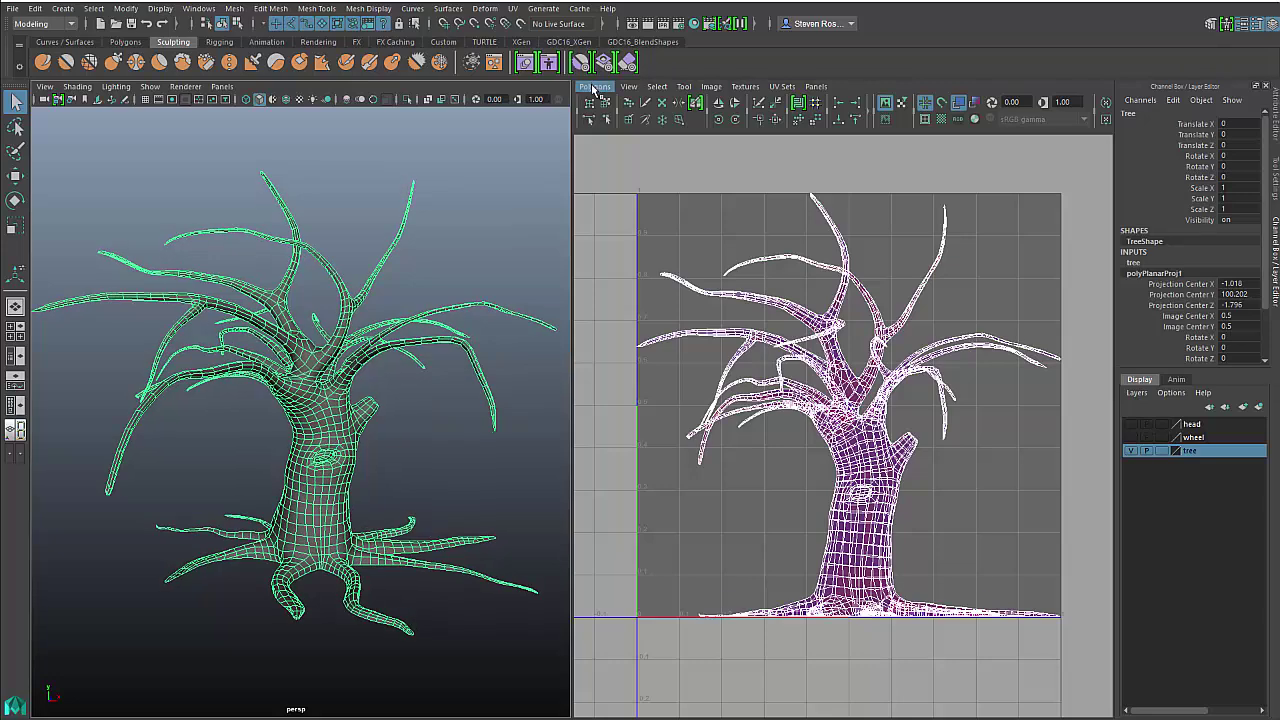
- Cut automatic UV seams on the tree with a Shell Splitting Tolerance of 0.2
click(594, 86)
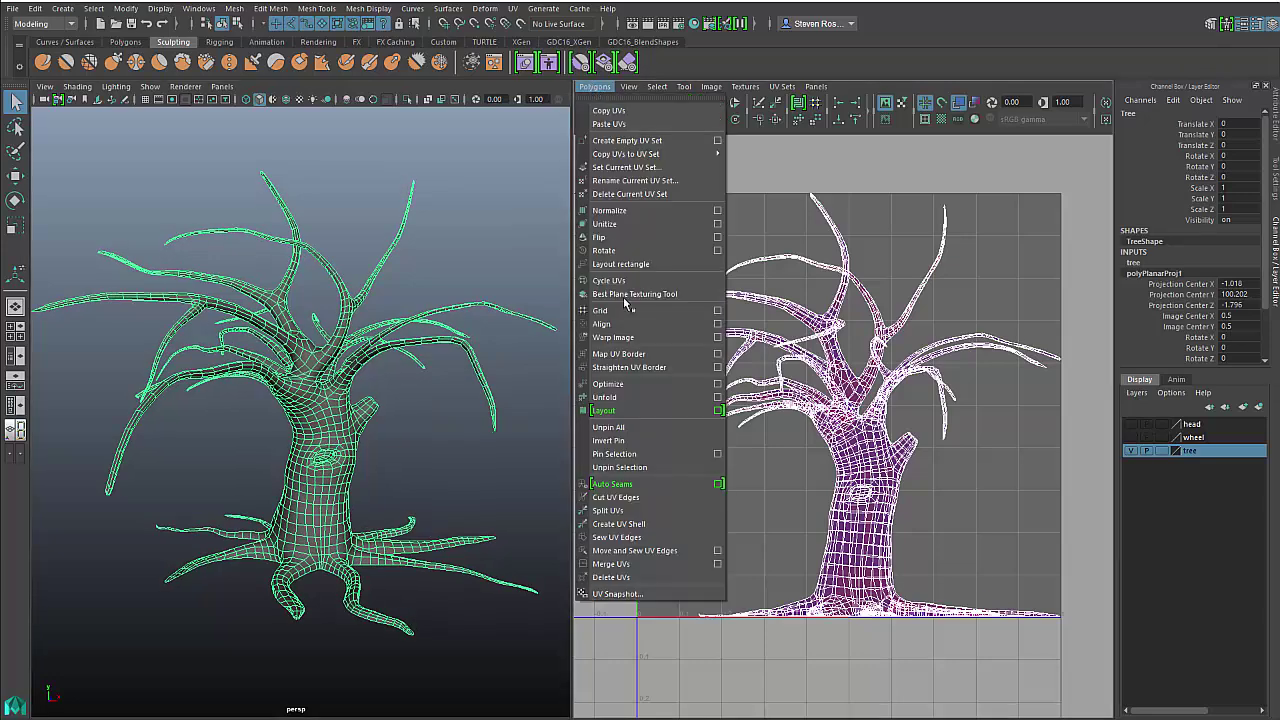
click(718, 484)
drag(531, 15, 561, 69)
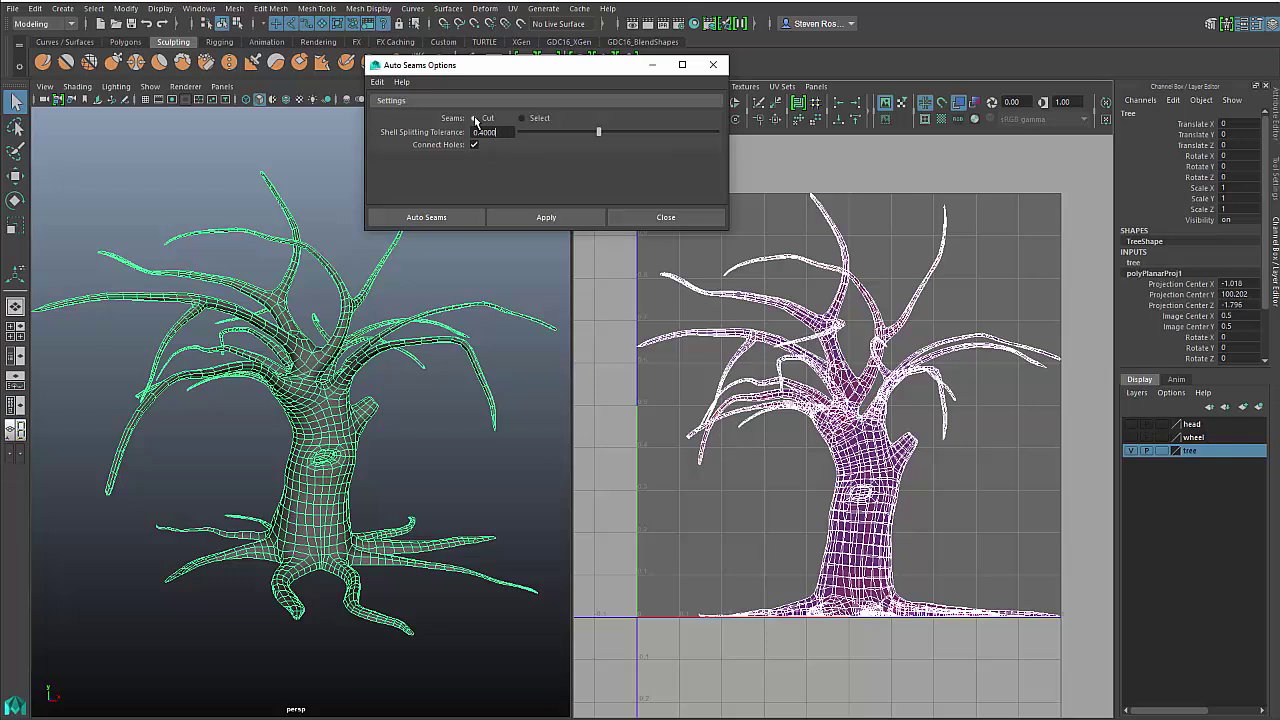
drag(510, 131, 474, 132)
key(BackSpace)
text(.2)
key(Return)
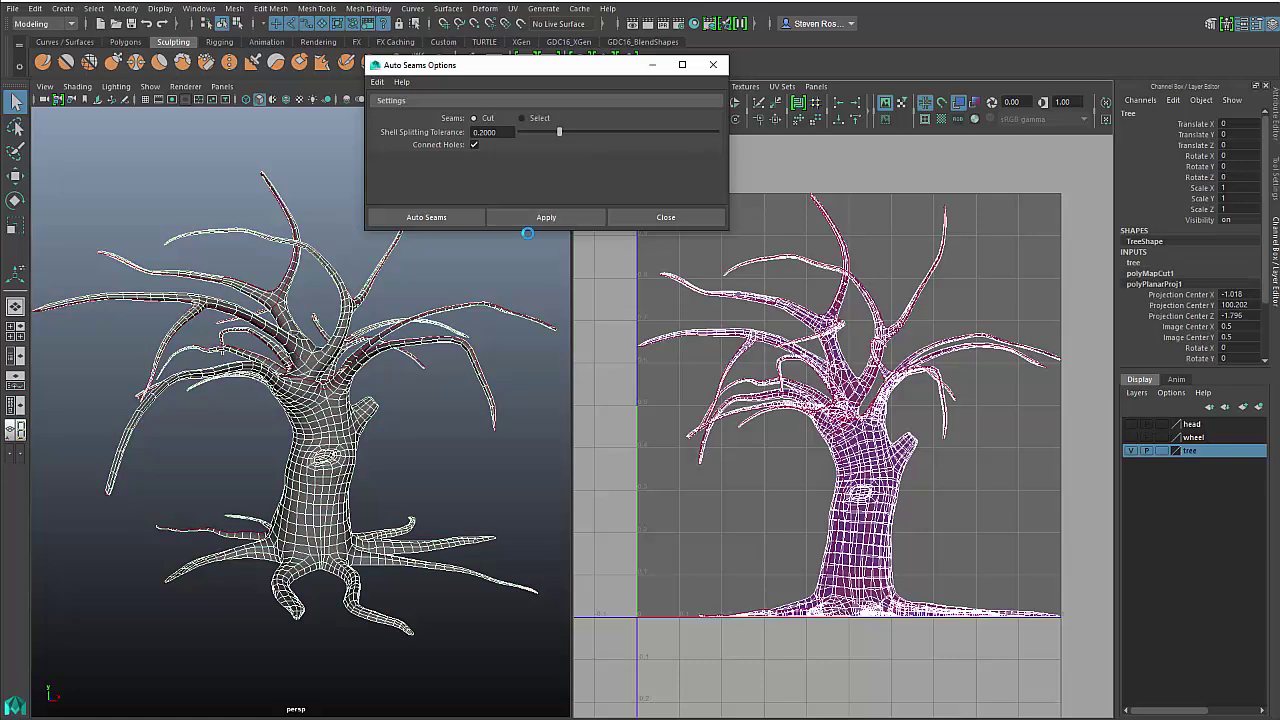
- Turn on the texture border display and examine the cut seams around the tree's trunk and branches
scroll(477, 286, up, 5)
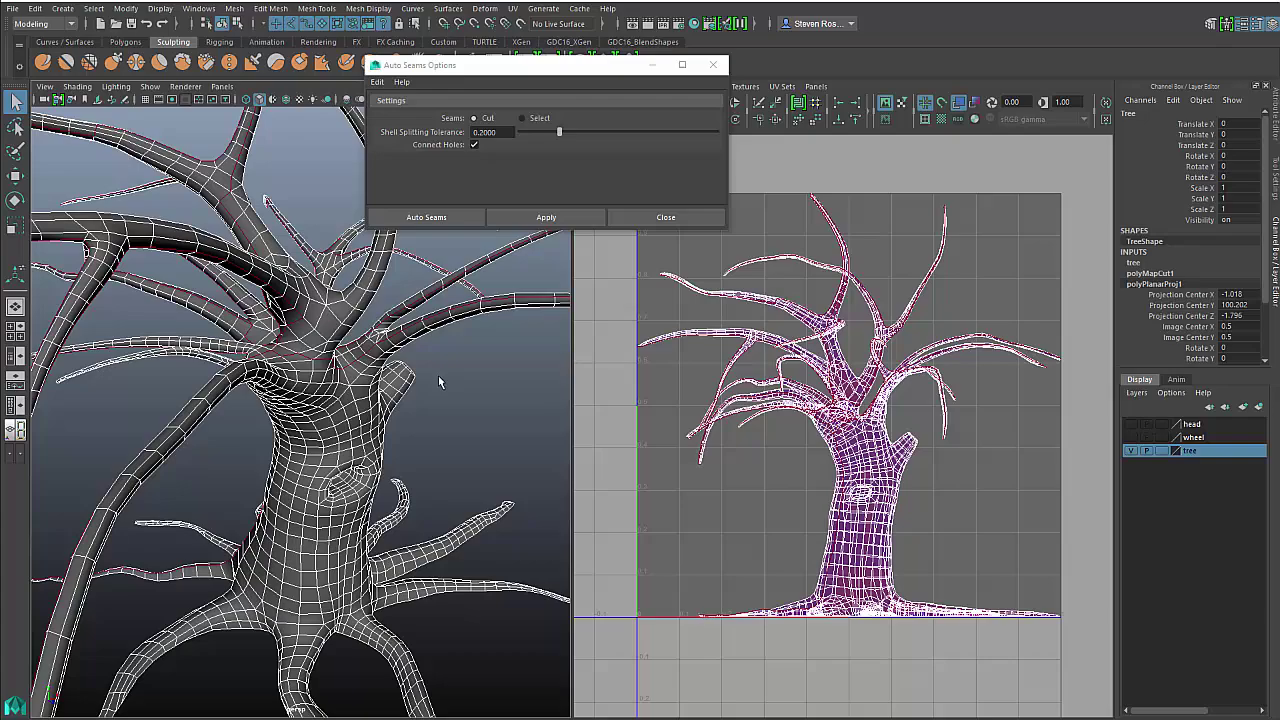
click(925, 120)
alt+drag(338, 441, 508, 405)
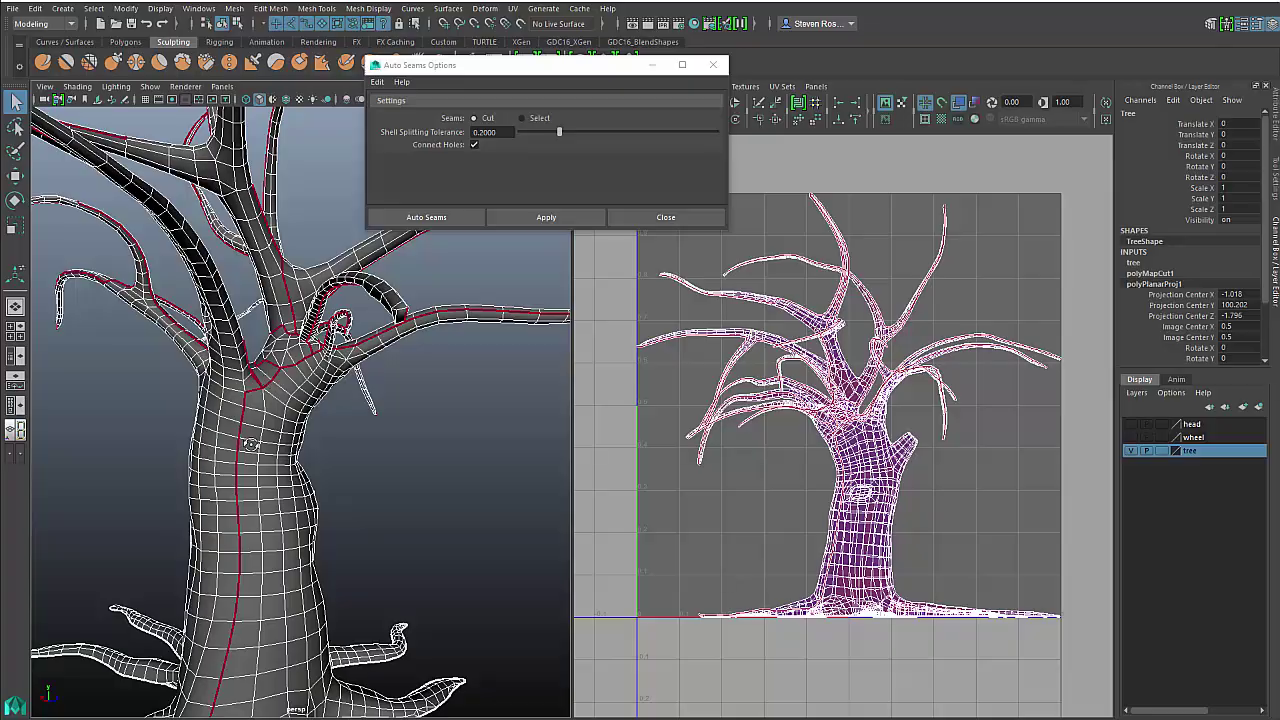
mouse_move(250, 440)
alt+mouse_down()
mouse_move(311, 456)
mouse_move(290, 485)
mouse_move(103, 469)
alt+mouse_up()
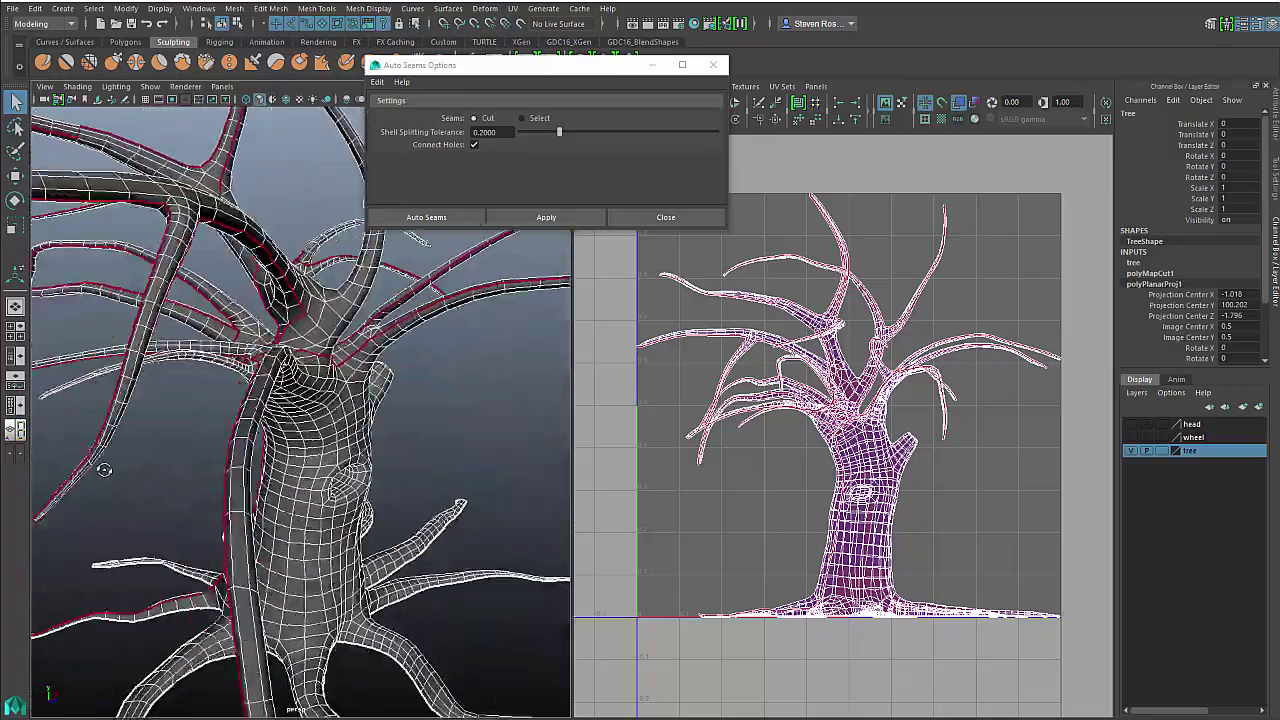
mouse_move(420, 470)
alt+mouse_down()
mouse_move(280, 465)
mouse_move(334, 459)
alt+mouse_up()
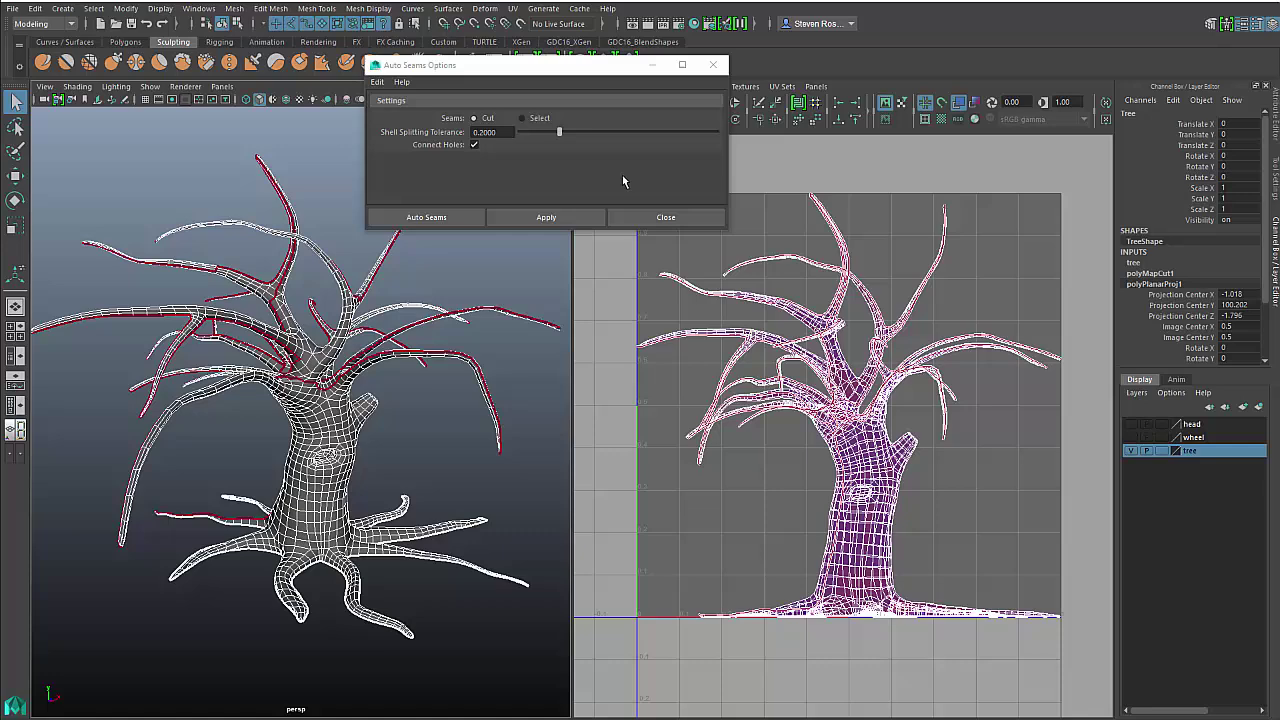
- Reselect the tree as an object, then unfold and lay out its UVs
drag(598, 70, 462, 26)
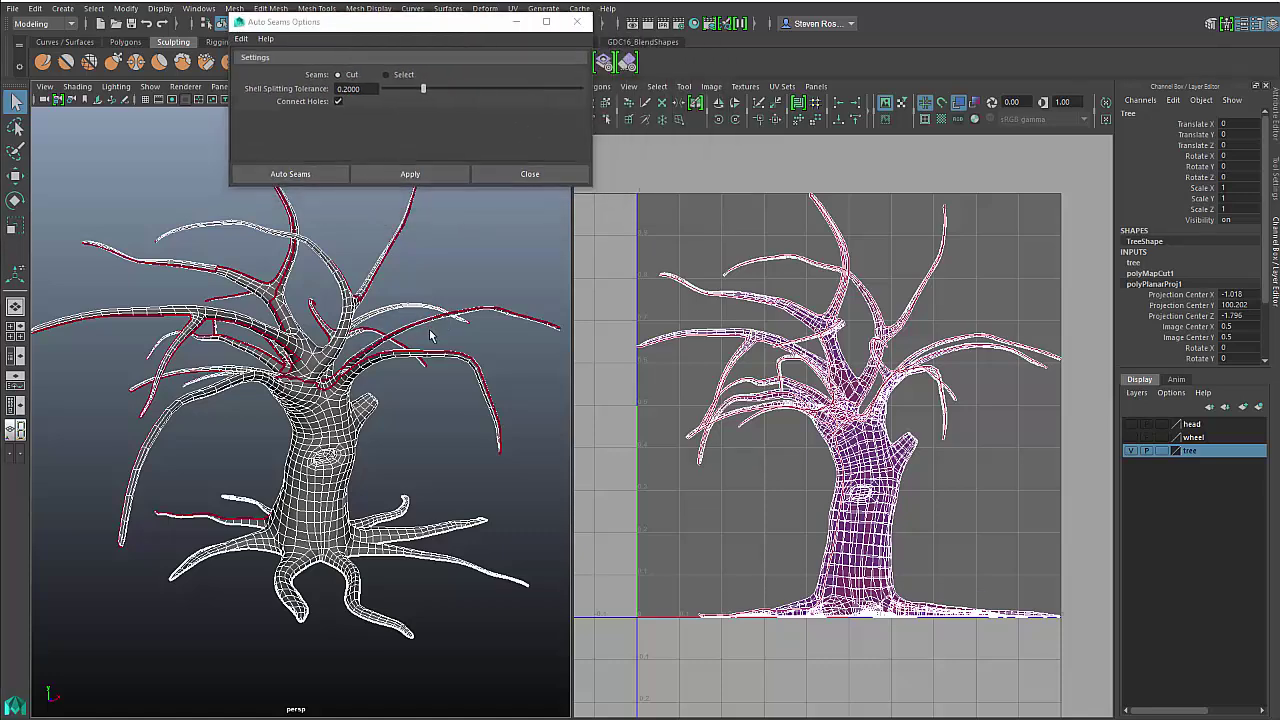
click(356, 410)
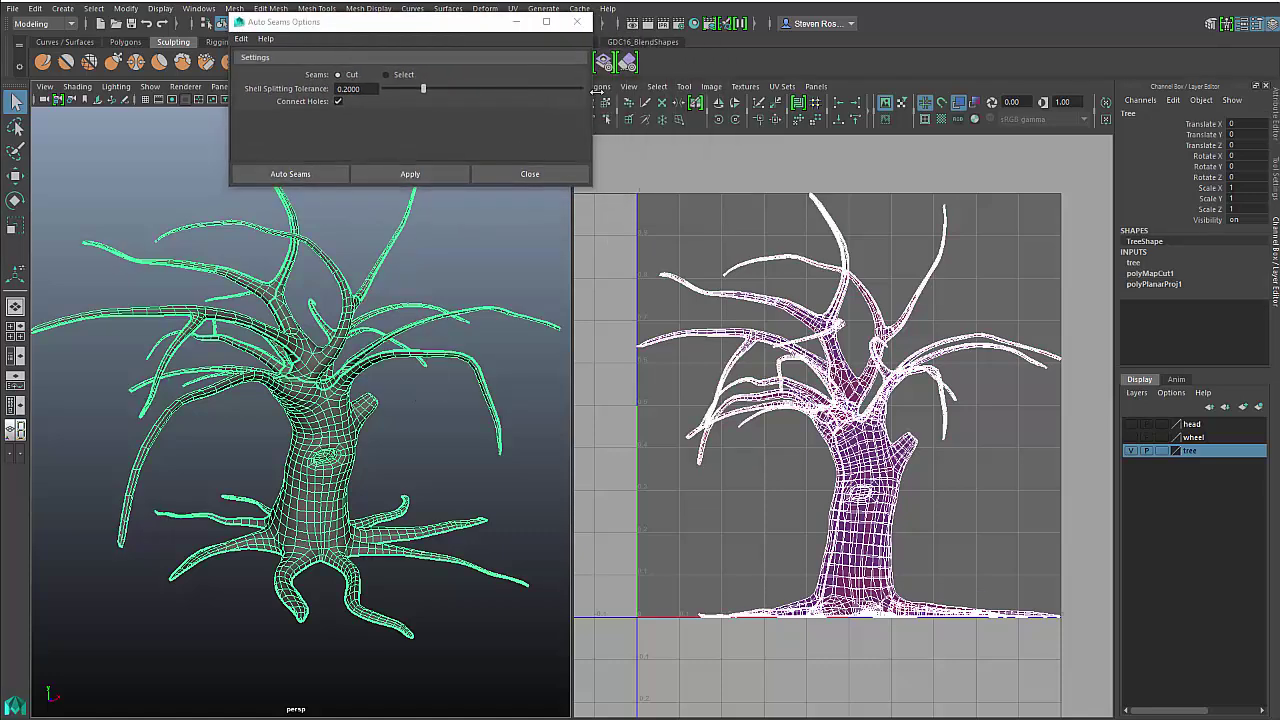
click(600, 88)
click(608, 409)
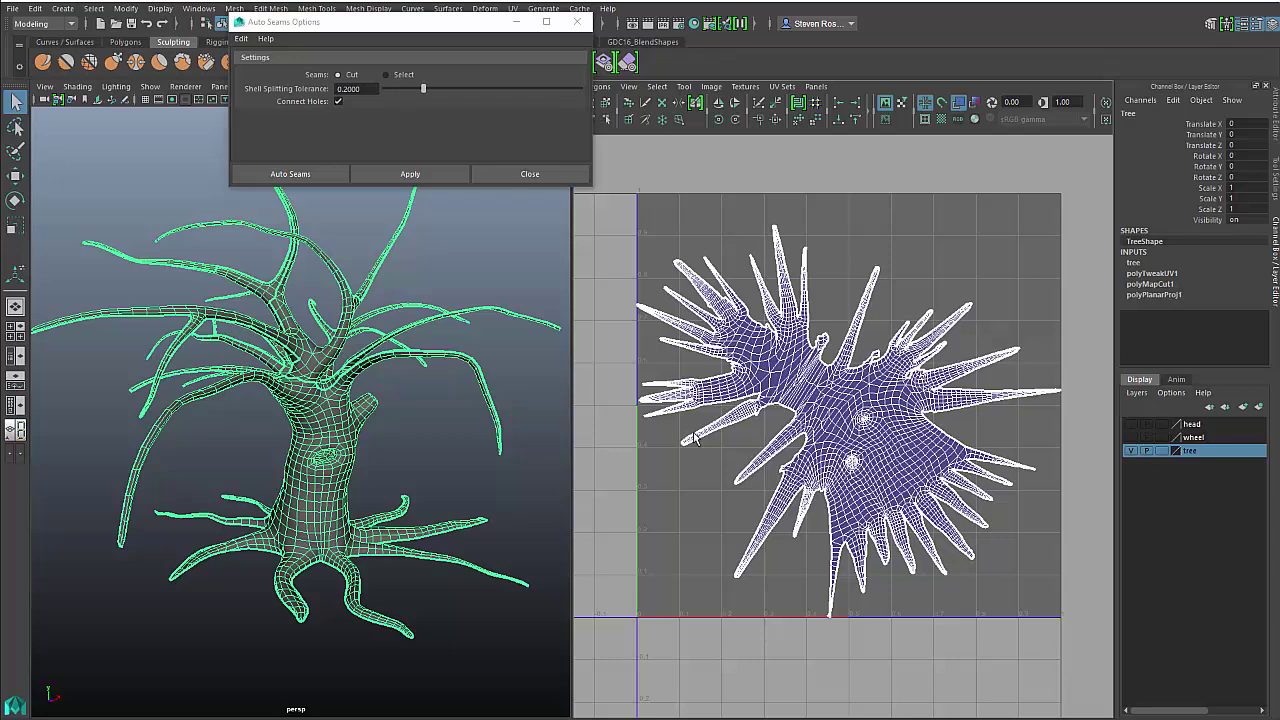
- Raise the Shell Splitting Tolerance to 0.4, apply Auto Seams to the tree and inspect the cuts on branches and roots
scroll(376, 471, up, 4)
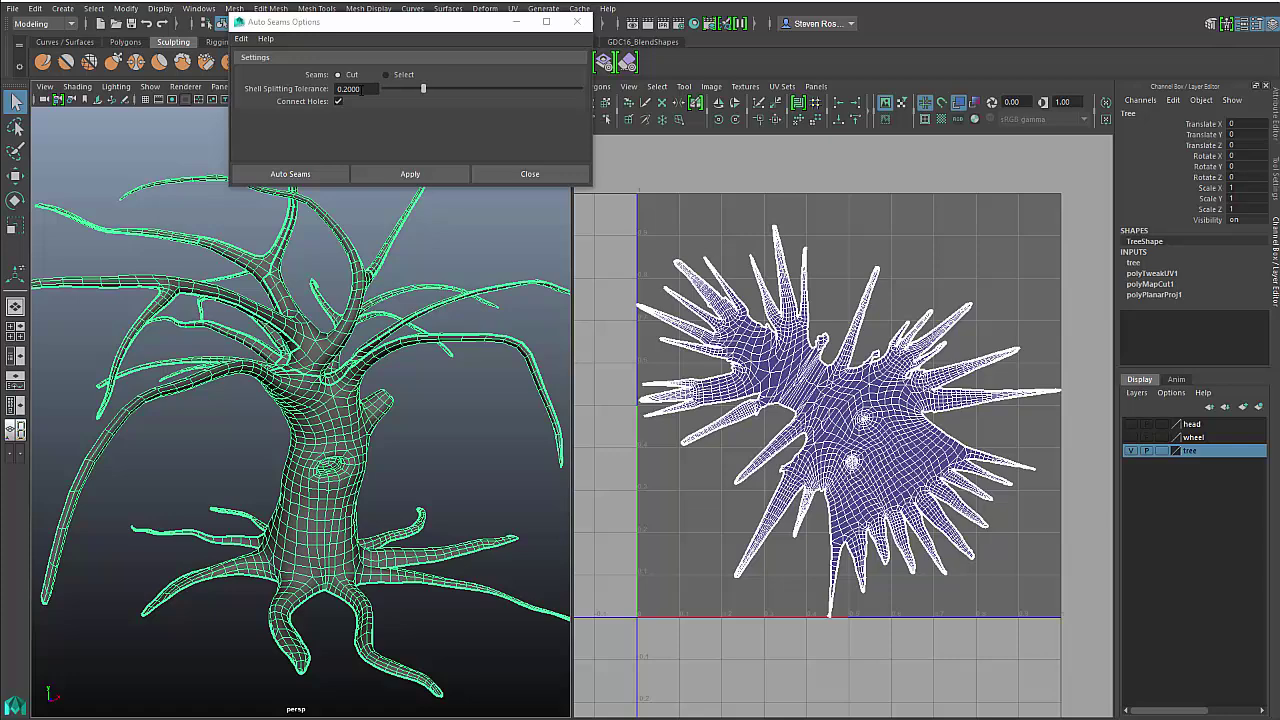
drag(362, 89, 313, 95)
key(BackSpace)
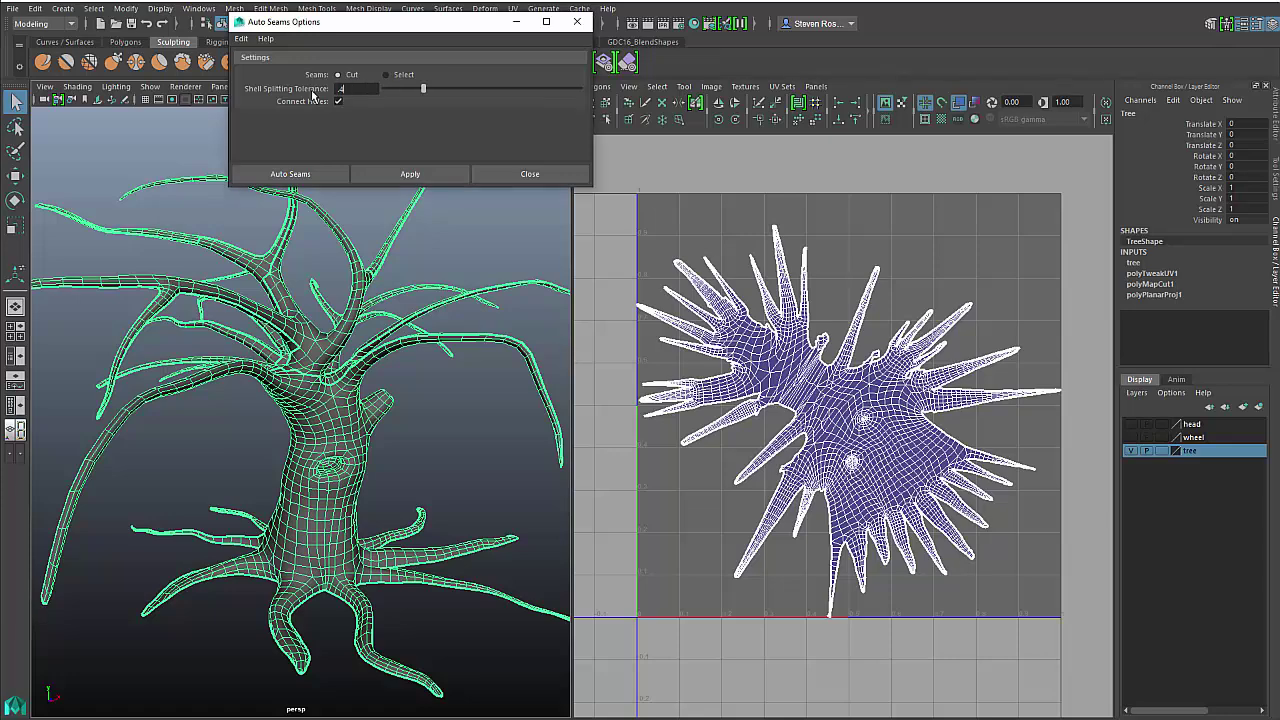
key(Return)
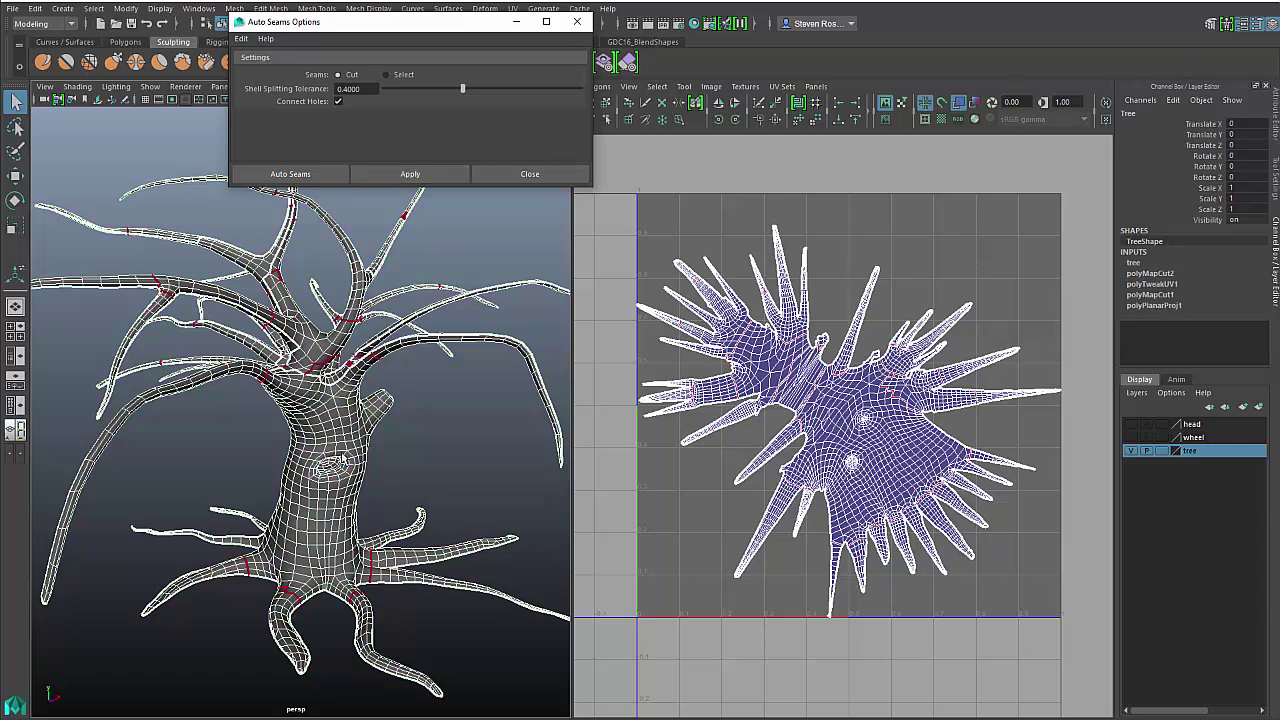
scroll(281, 366, up, 10)
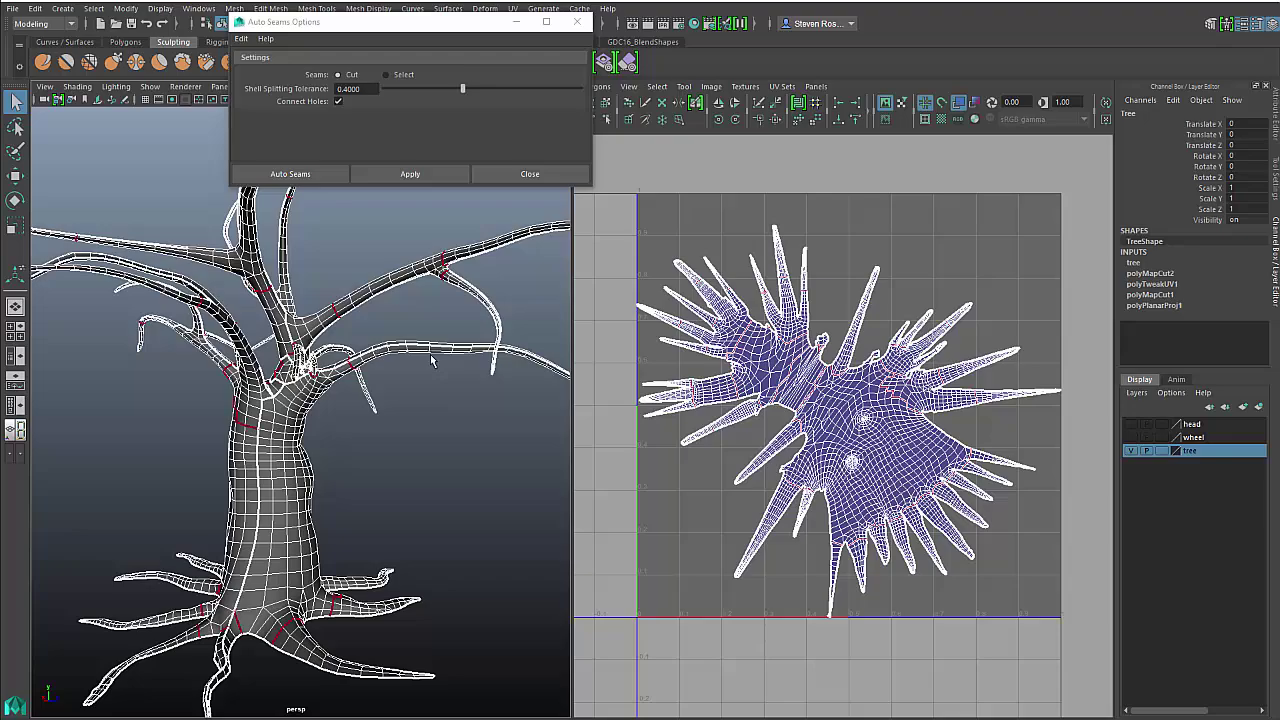
alt+drag(315, 370, 401, 388)
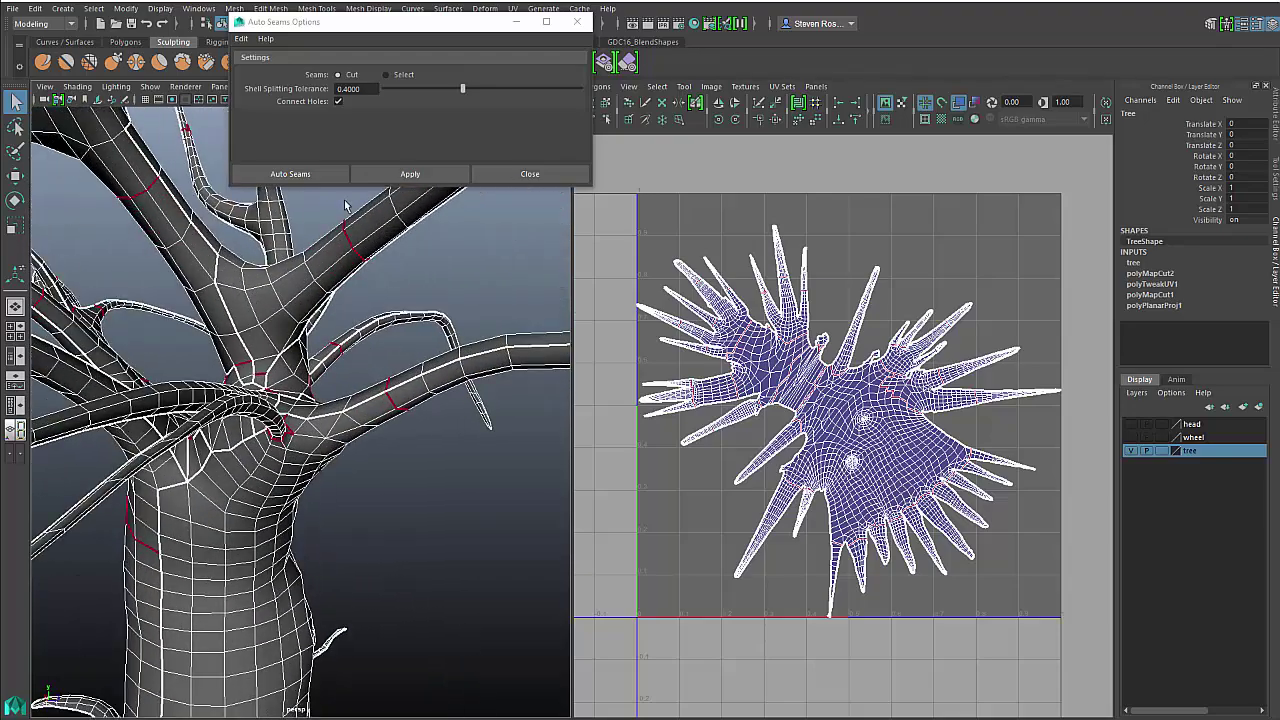
scroll(361, 391, down, 6)
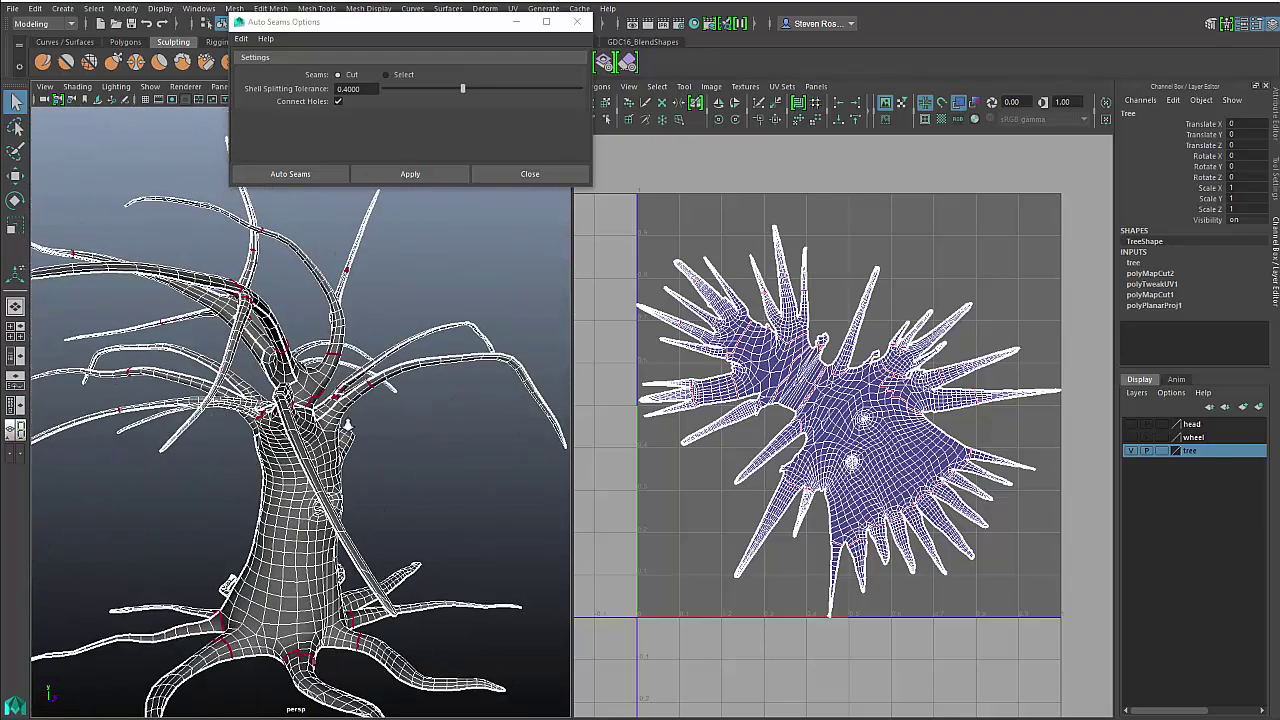
- Return to the whole-tree selection, unfold and lay out its UV shells, and close the Auto Seams options
key(ctrl+z)
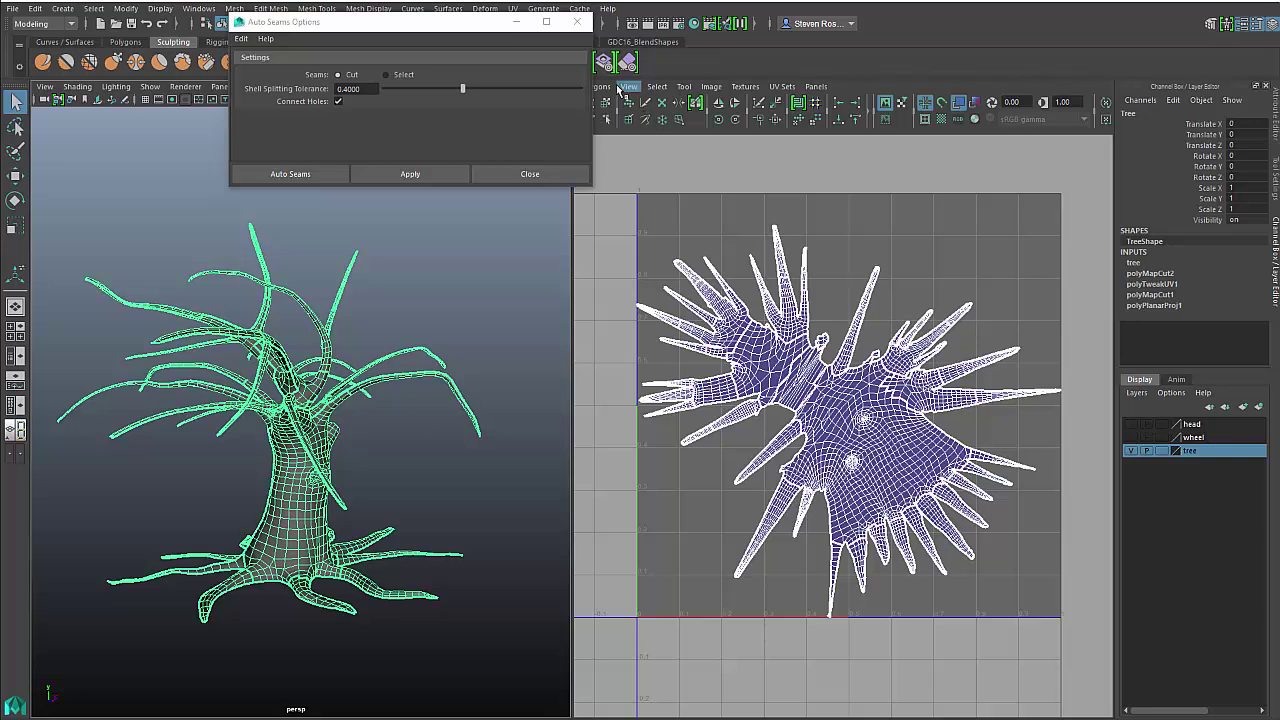
drag(592, 90, 595, 91)
click(601, 87)
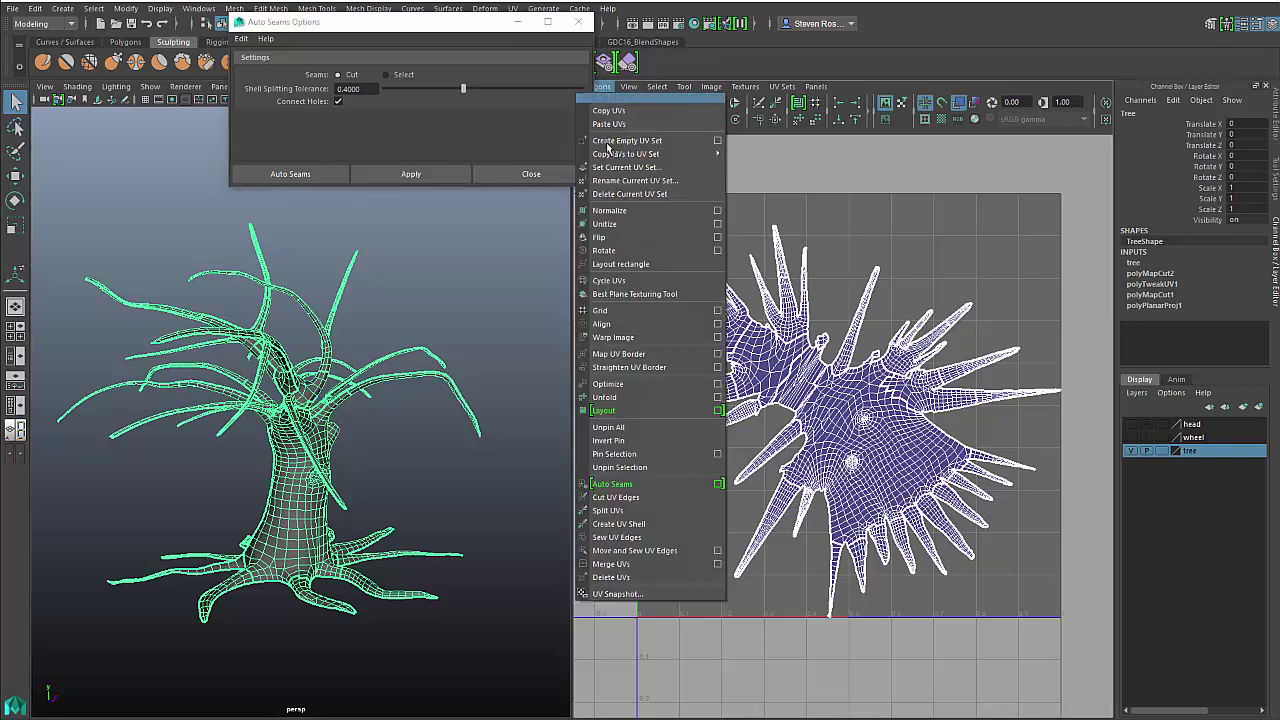
click(618, 410)
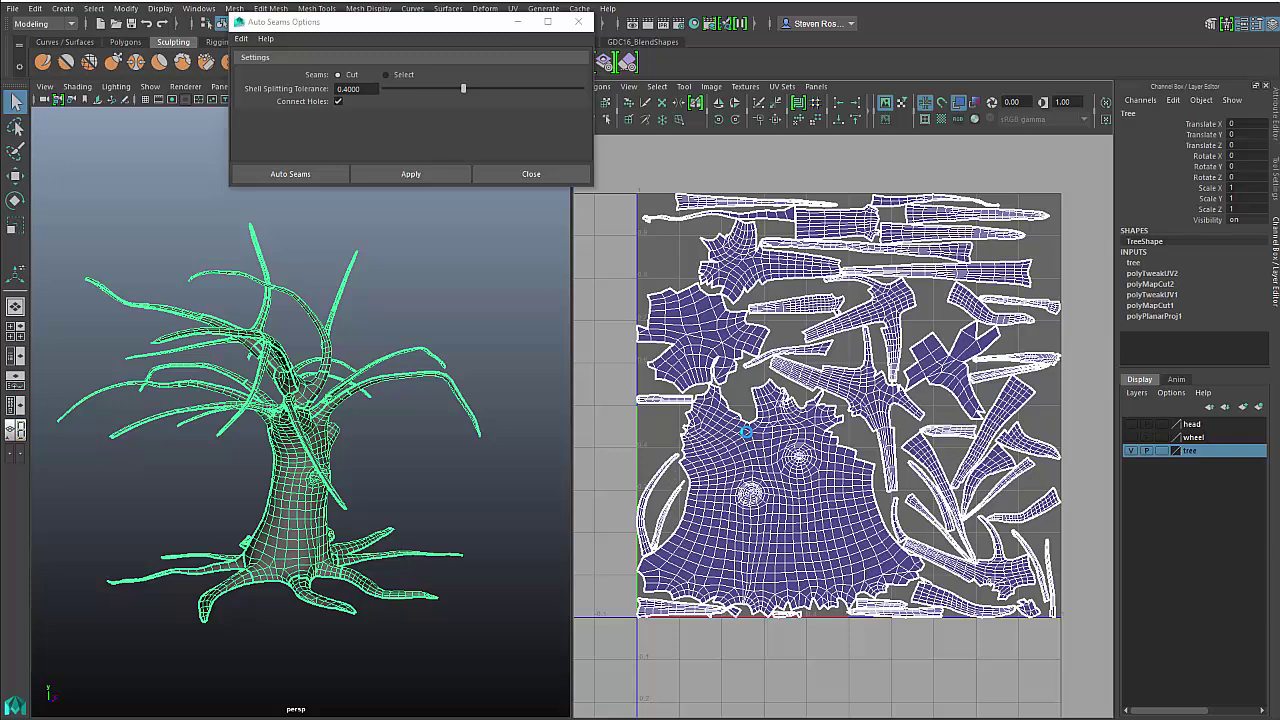
click(531, 174)
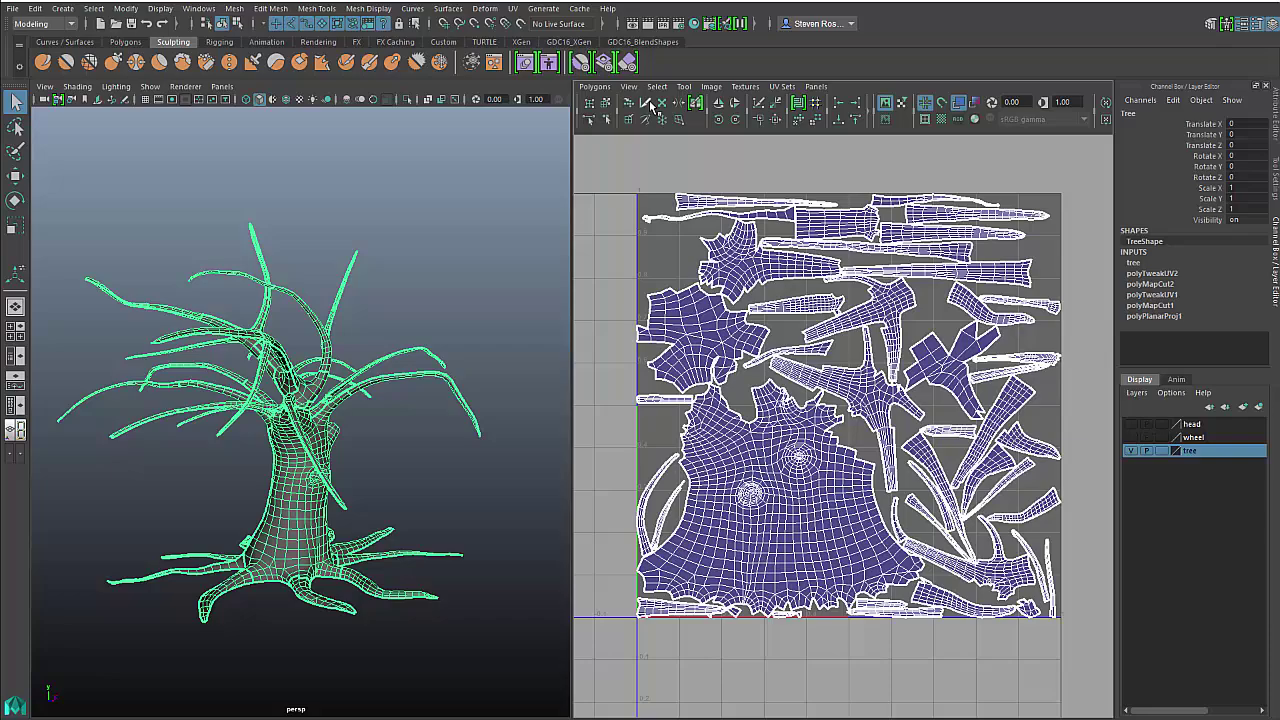
- With the Cut UV tool, separate the downward limb and the thin curved limb from the upper branch shell
click(646, 104)
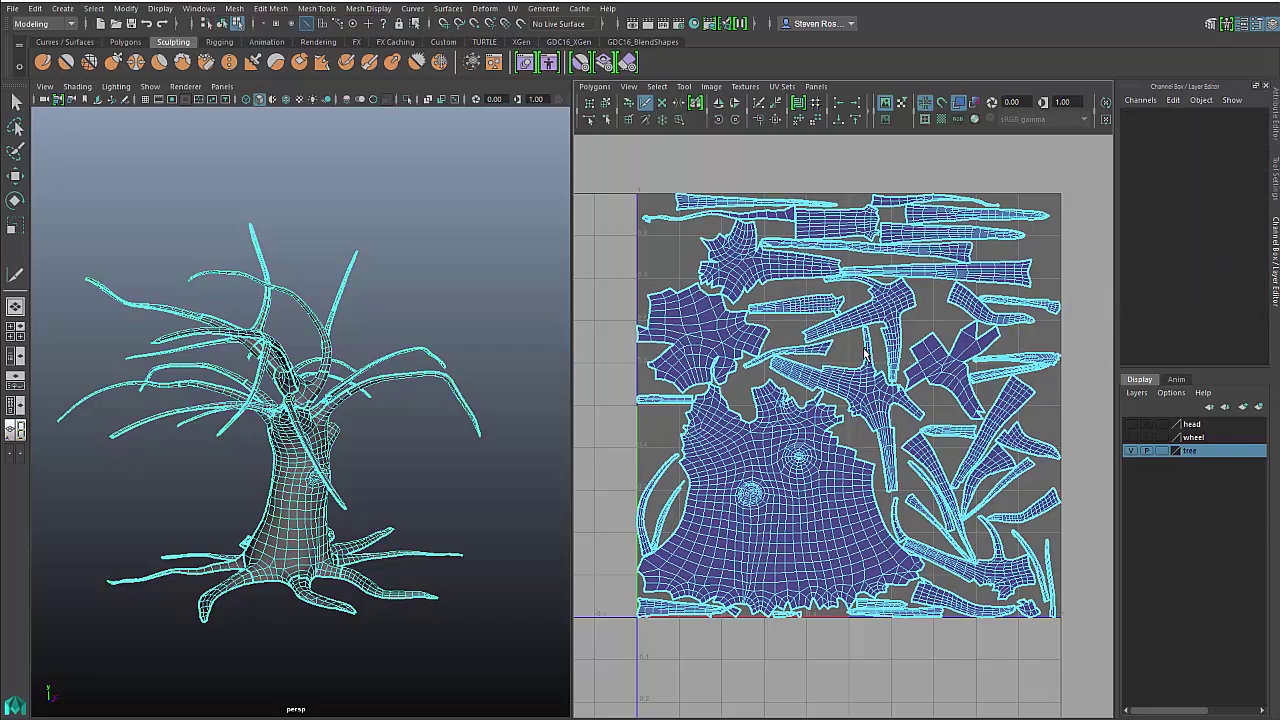
alt+middle_drag(840, 351, 809, 428)
scroll(809, 427, up, 6)
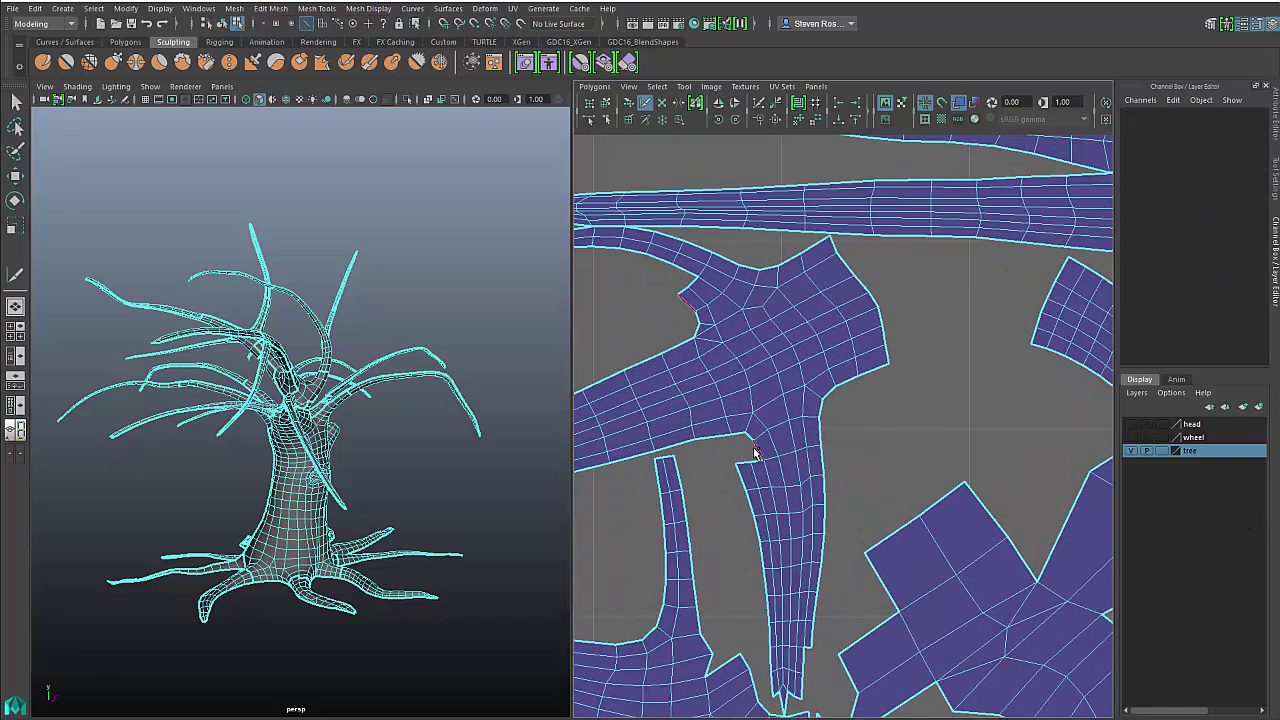
drag(760, 459, 830, 445)
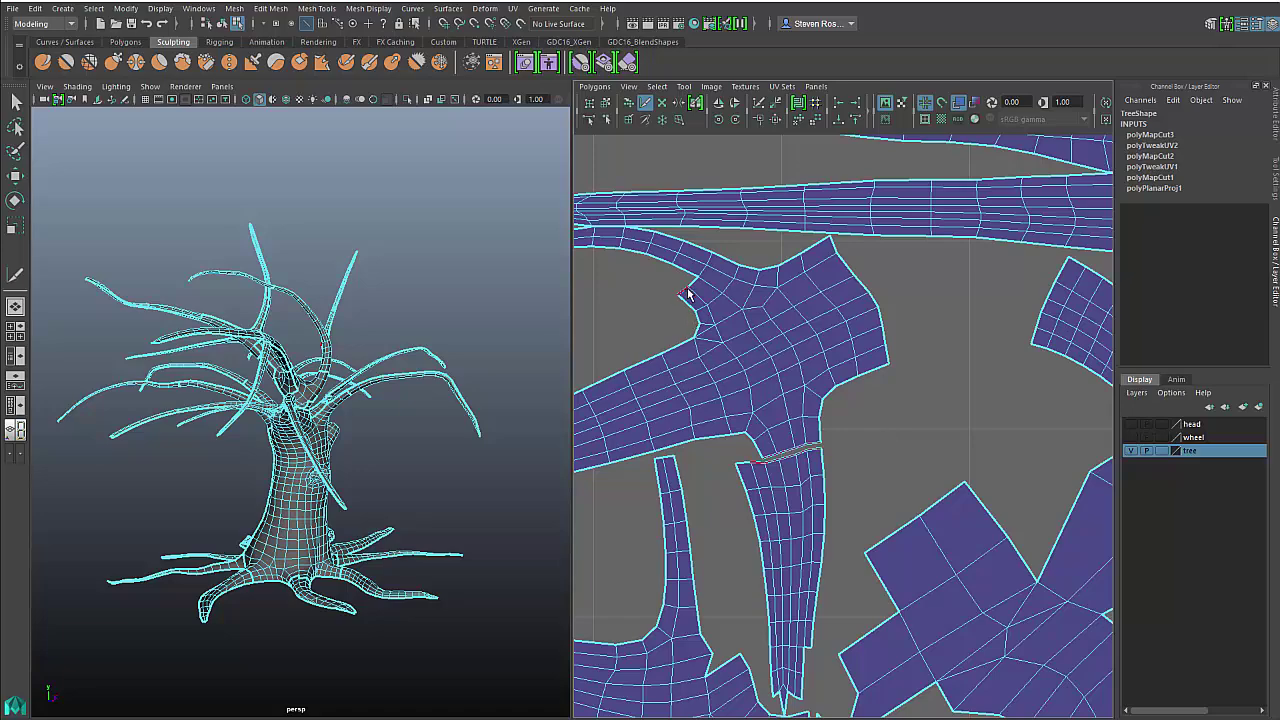
drag(688, 287, 724, 245)
- Cut the thin upper limb, the long lower limb and the short side limb off the neighbouring branch shell
alt+right_drag(957, 520, 745, 540)
alt+middle_drag(745, 540, 777, 400)
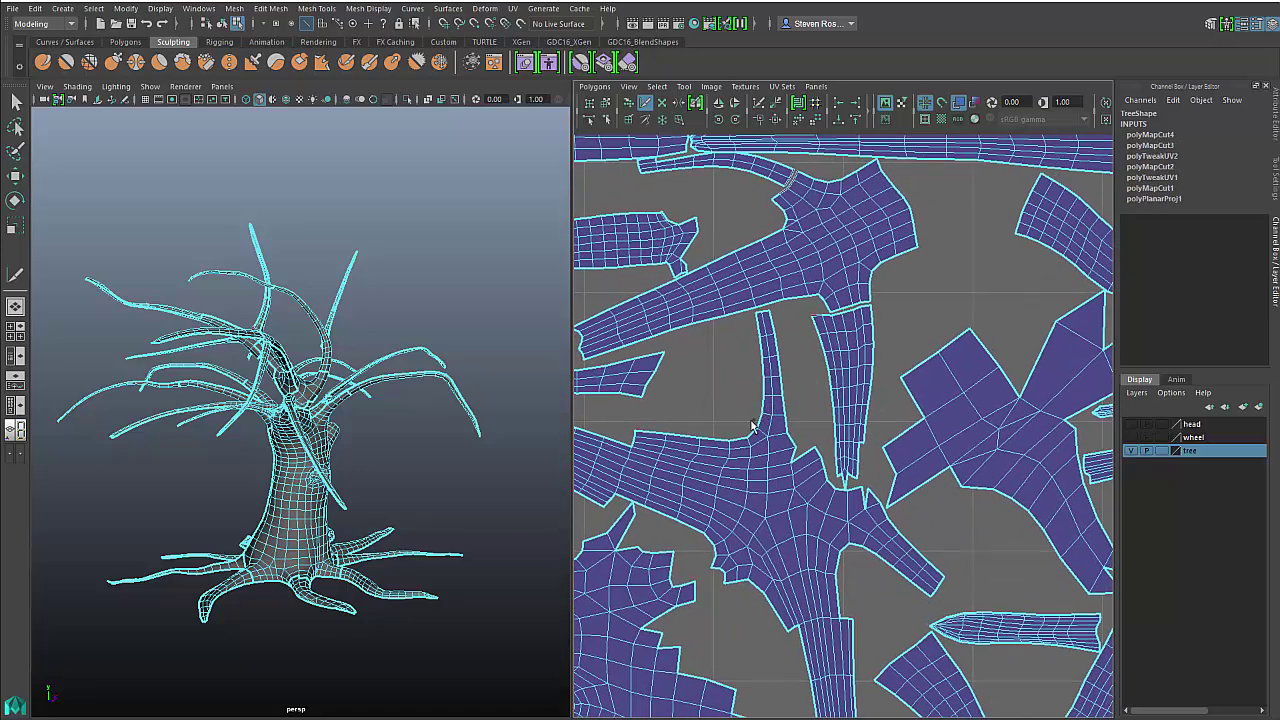
drag(773, 438, 792, 434)
alt+middle_drag(815, 527, 817, 403)
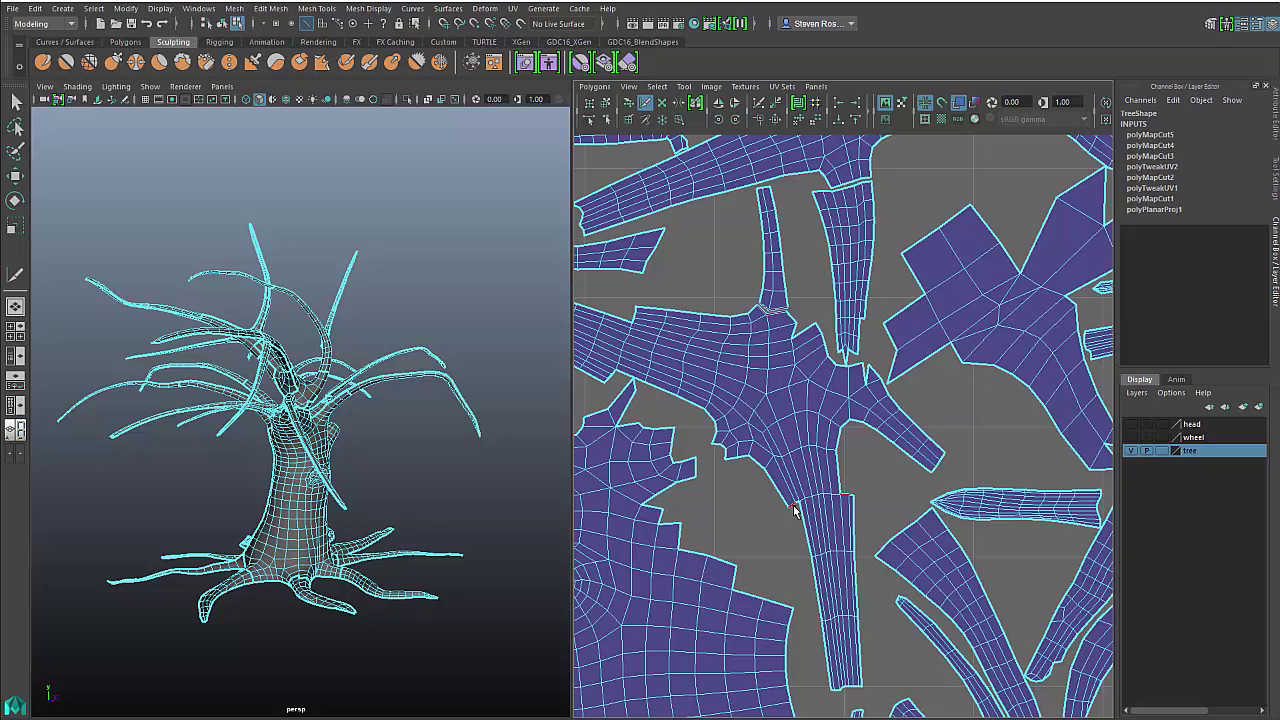
drag(797, 506, 858, 482)
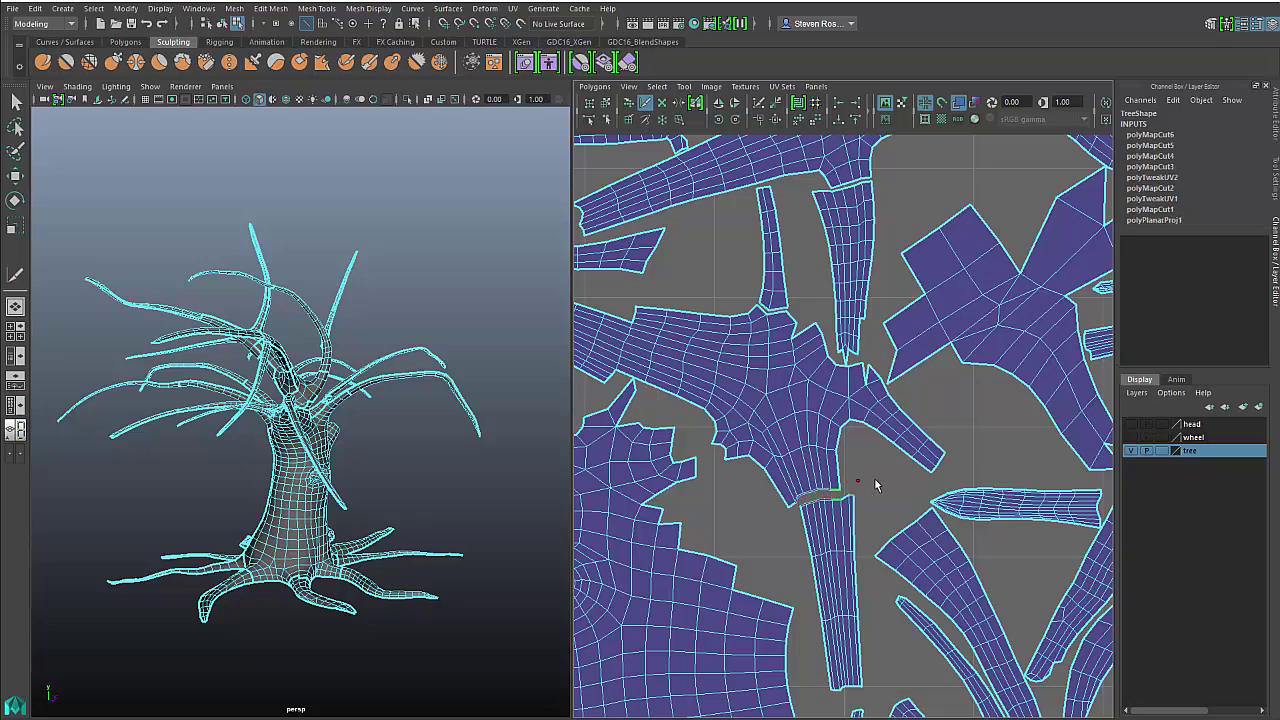
click(847, 400)
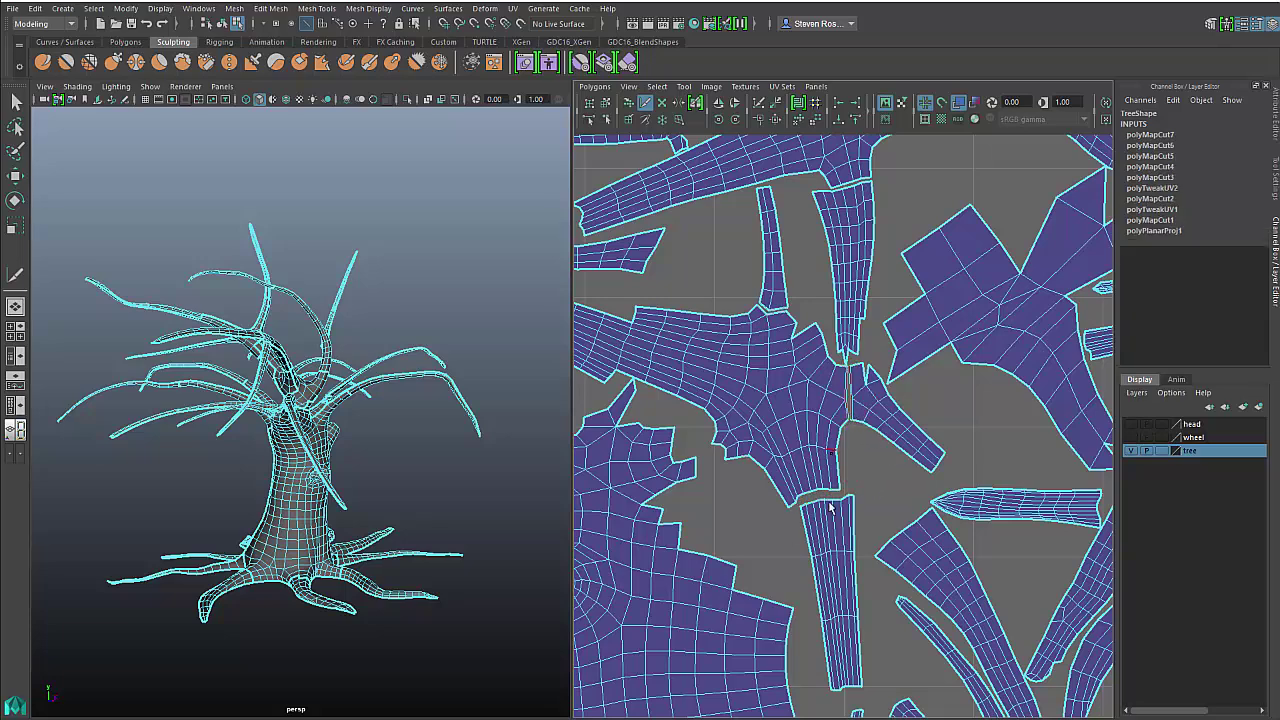
- Cut the large trunk shell lengthwise along the edge loop between its two knots, continuing the cut through the upper edges
alt+middle_drag(830, 508, 937, 446)
alt+right_drag(875, 512, 732, 512)
alt+middle_drag(732, 512, 828, 368)
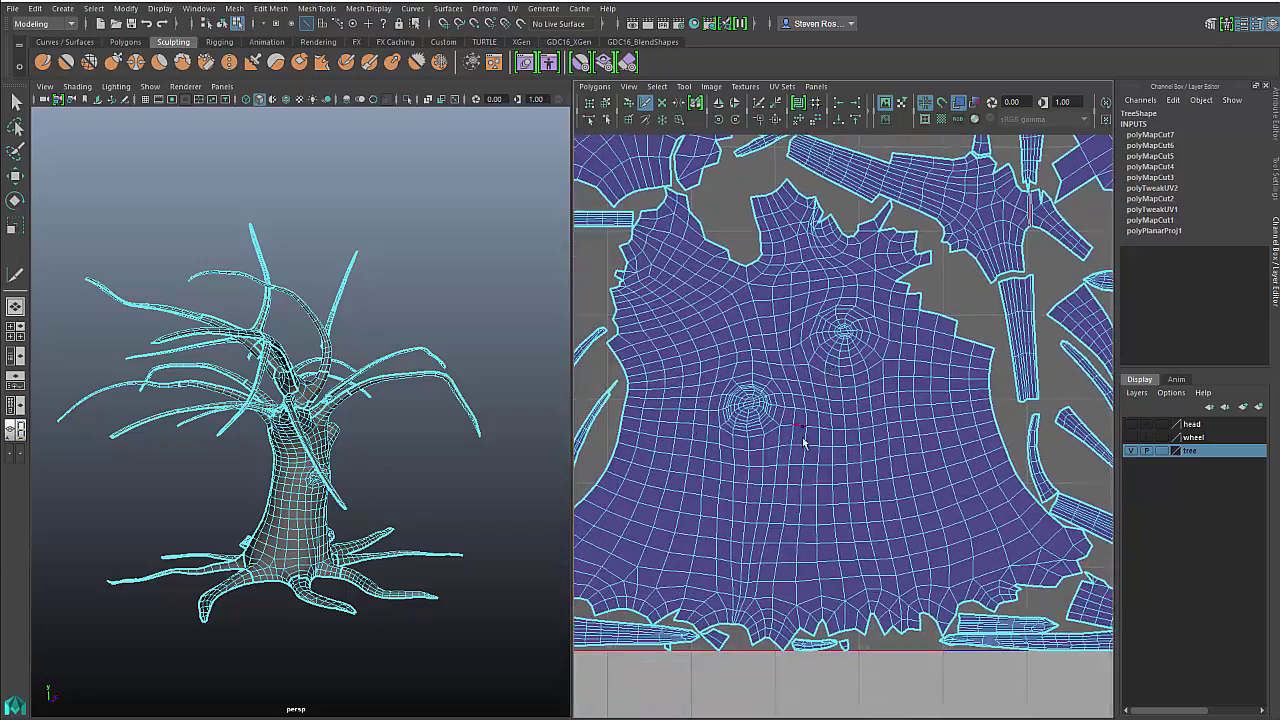
double_click(792, 445)
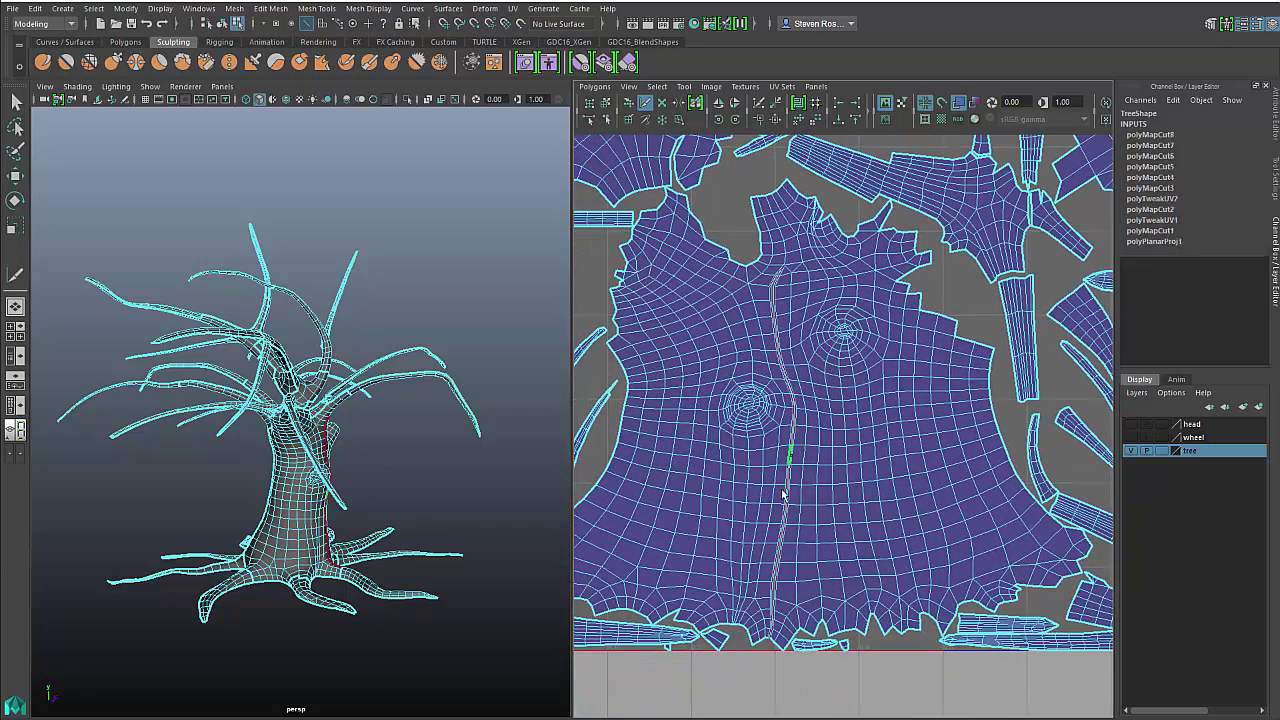
double_click(785, 258)
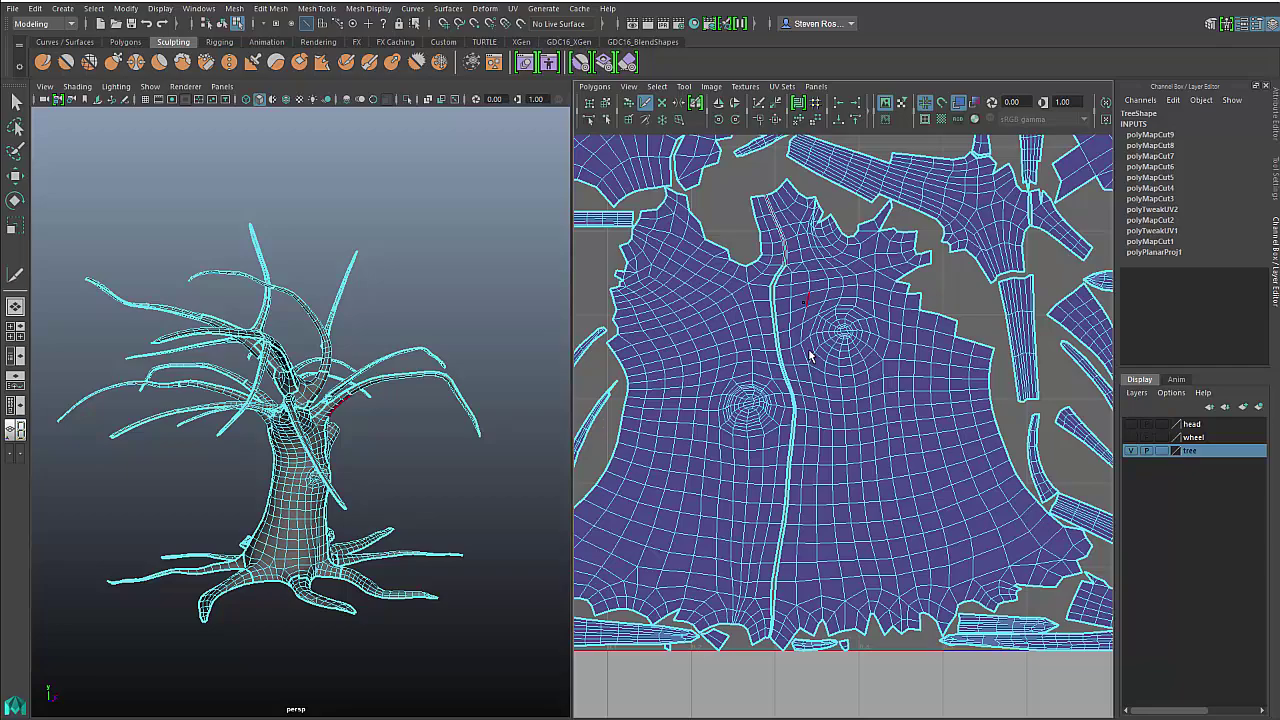
scroll(914, 423, down, 3)
alt+middle_drag(905, 415, 712, 325)
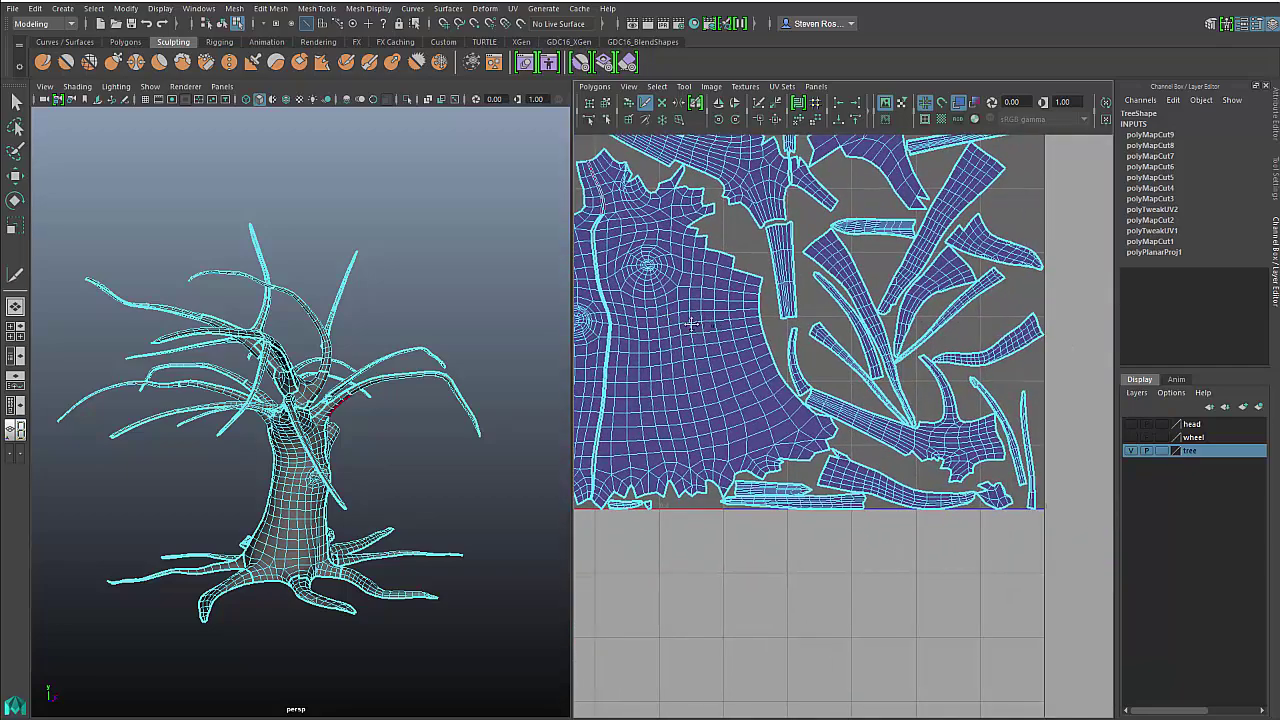
- Cut the short upward limb and the long side limb off the branch shell in the lower corner of the UV layout
scroll(915, 410, up, 2)
click(920, 409)
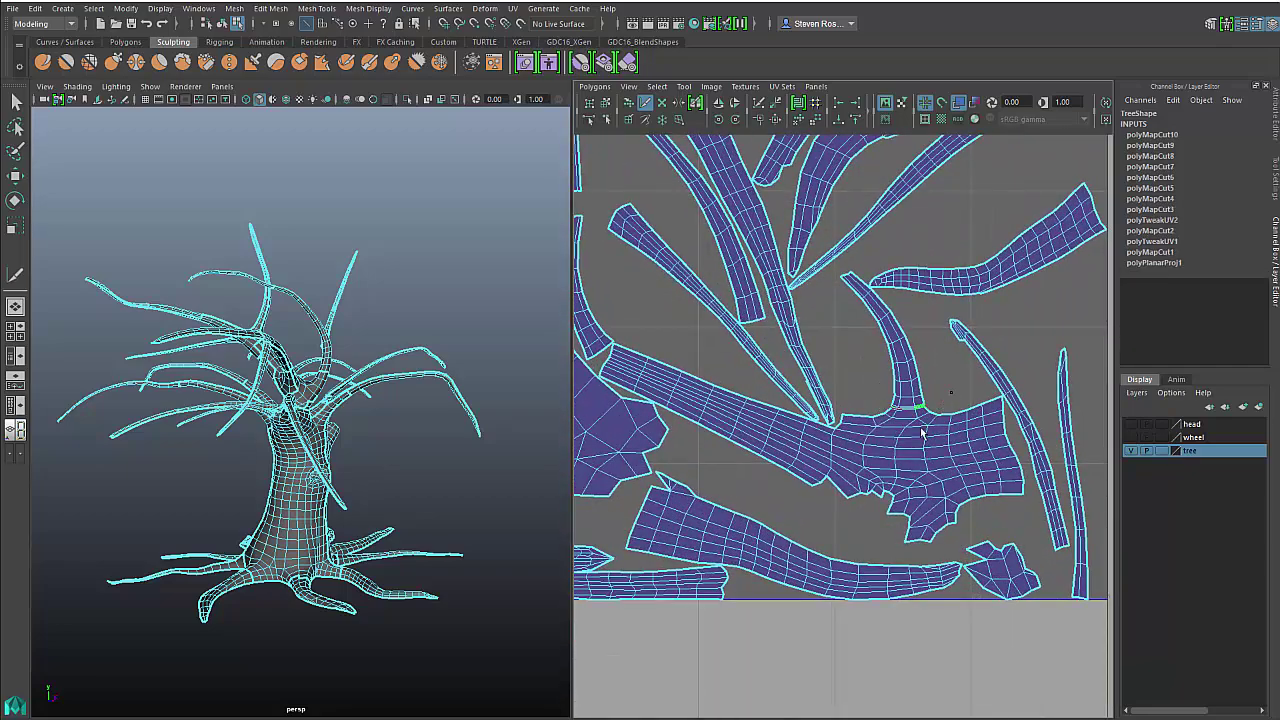
alt+middle_drag(952, 469, 944, 455)
drag(820, 465, 826, 416)
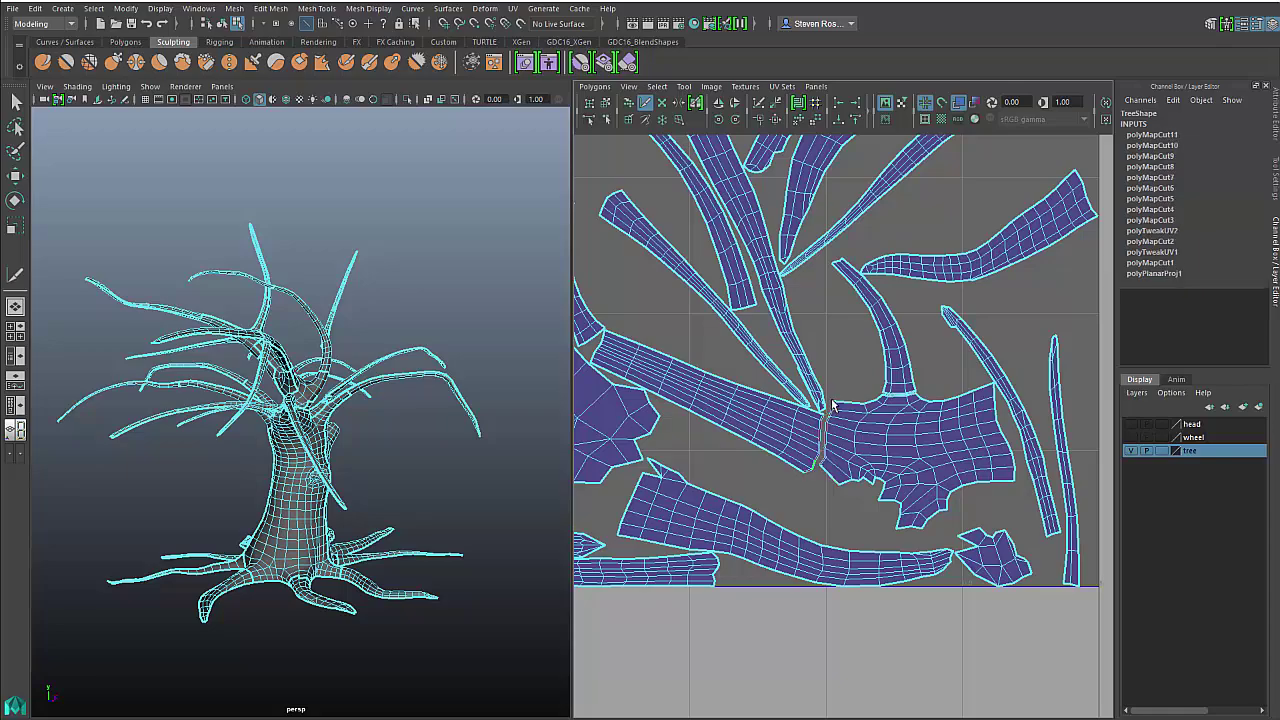
- Cut the two-lobed upper part off the coarse cross-shaped shell
alt+middle_drag(920, 373, 891, 477)
alt+right_drag(891, 477, 860, 508)
alt+middle_drag(860, 508, 880, 514)
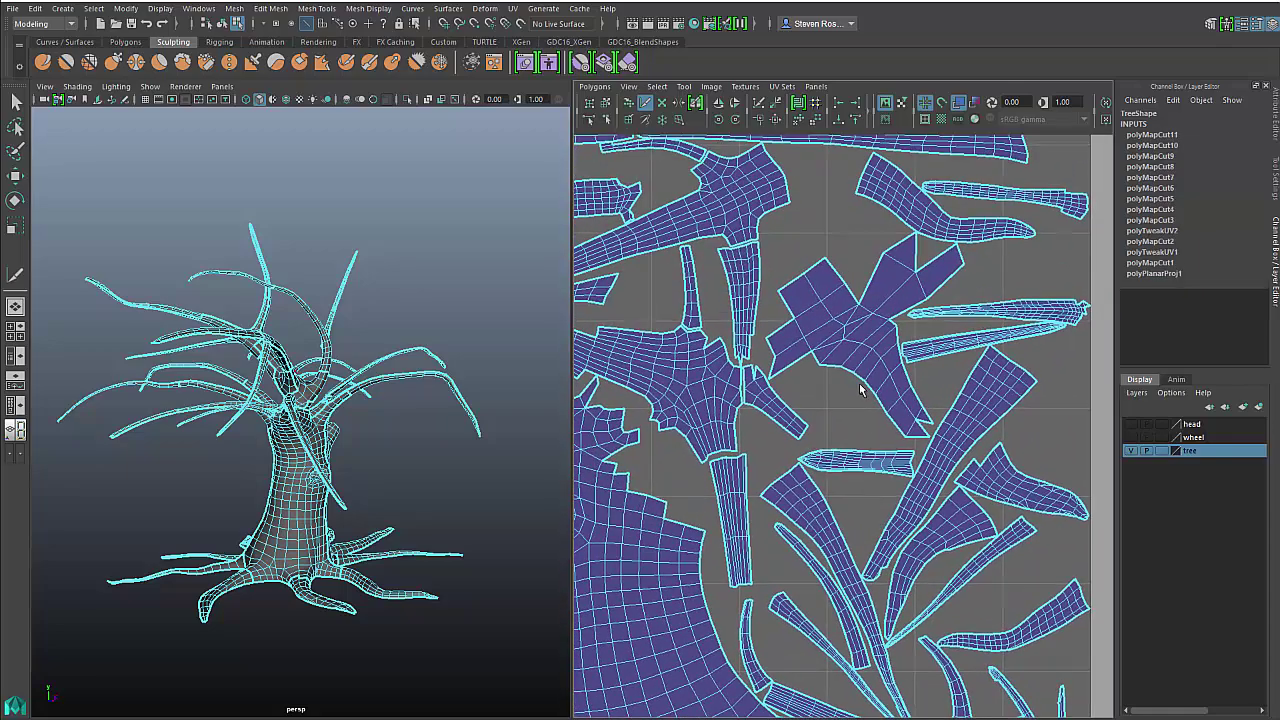
alt+middle_drag(862, 390, 866, 510)
click(860, 404)
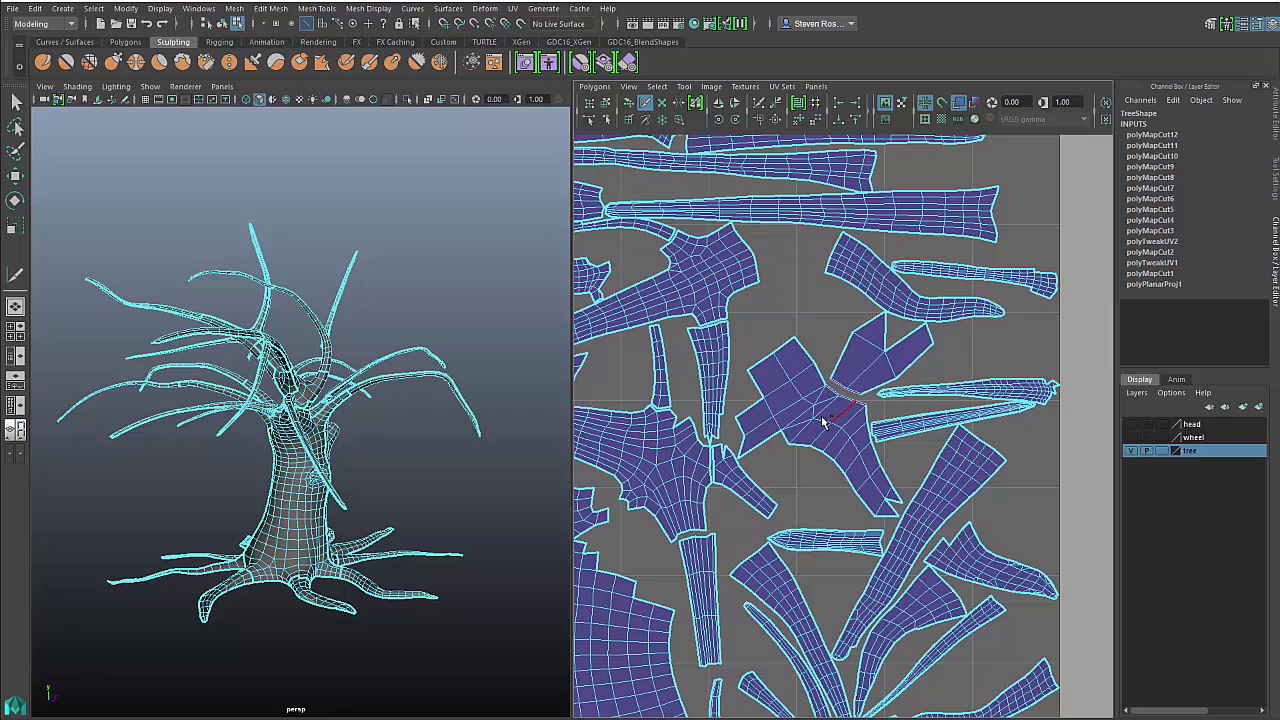
- Cut the long wide limb off the star-shaped branch shell above the trunk shells
alt+middle_drag(808, 398, 986, 486)
alt+right_drag(908, 464, 857, 464)
alt+middle_drag(857, 464, 968, 428)
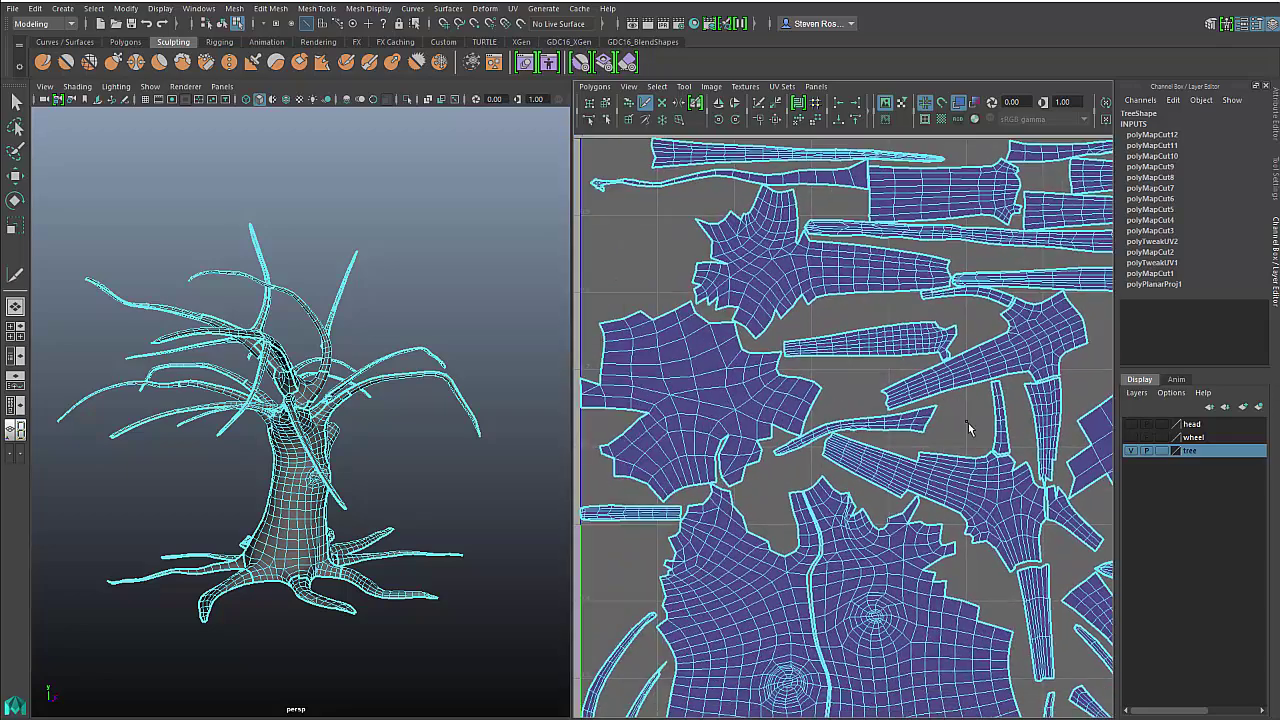
click(803, 280)
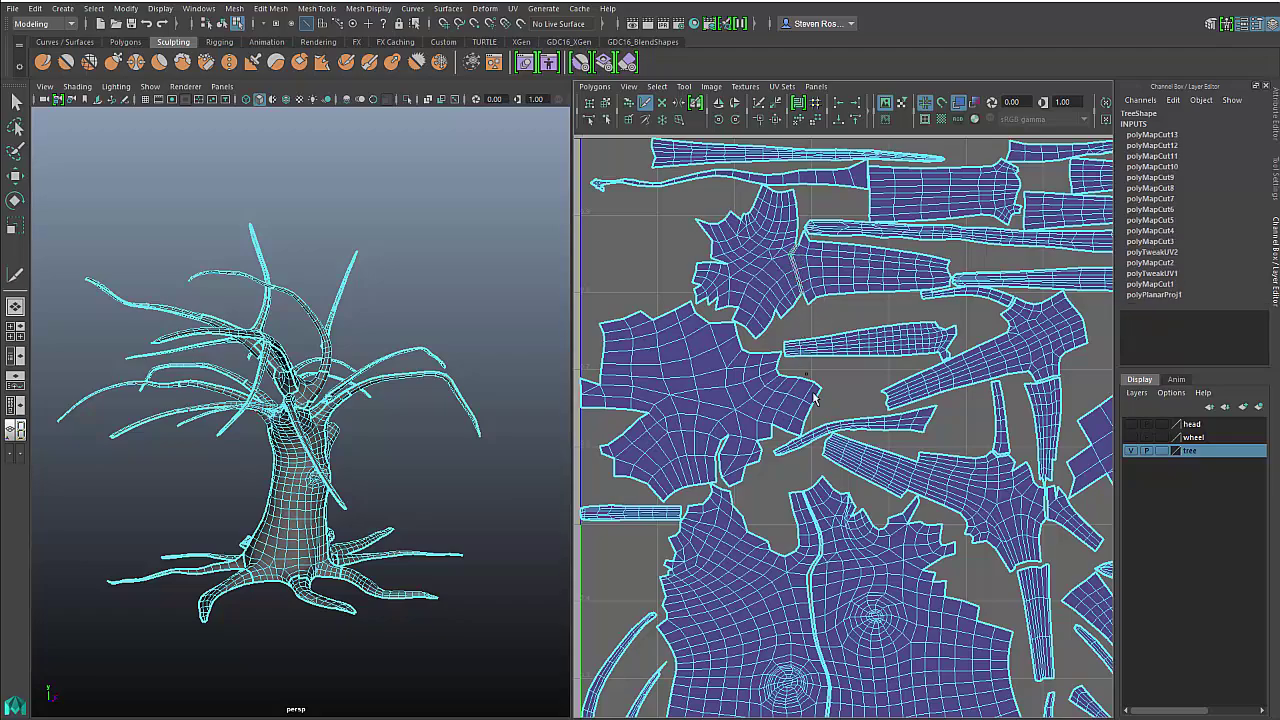
- Leave the Cut UV tool and return to whole-object selection of the tree
alt+right_drag(1006, 505, 830, 470)
alt+middle_drag(903, 505, 851, 417)
alt+right_drag(880, 420, 846, 430)
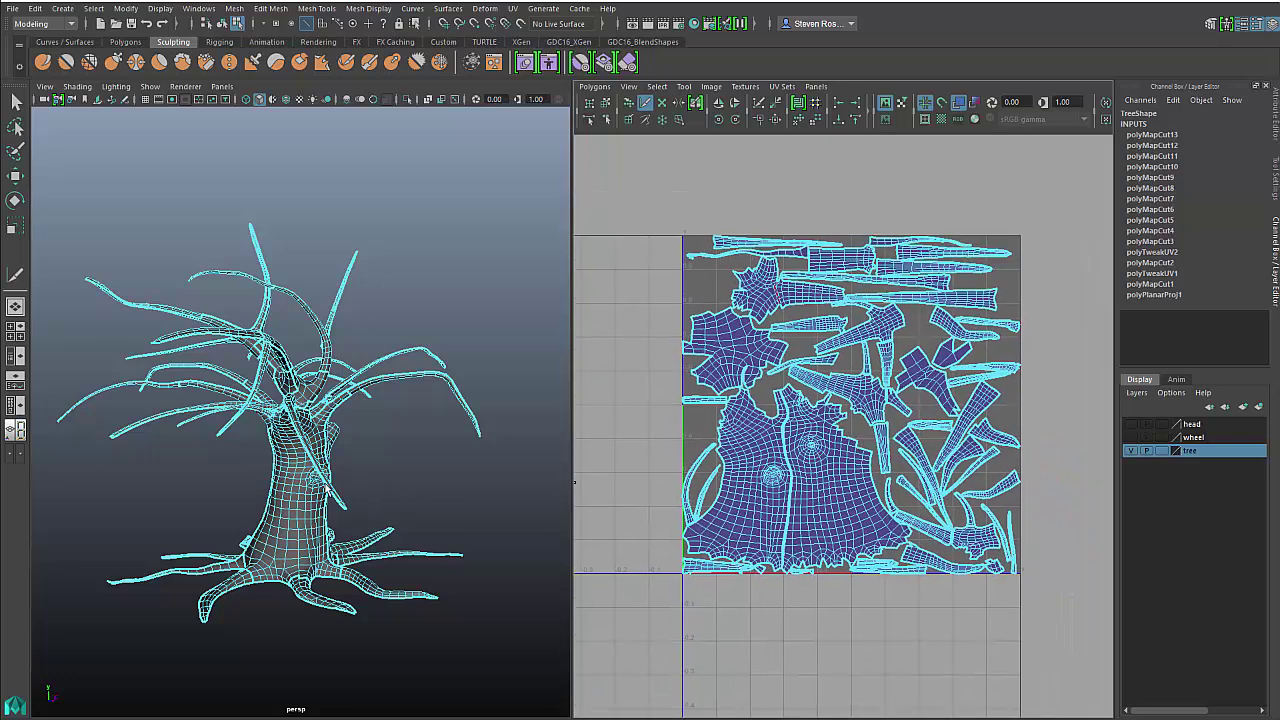
key(q)
right_drag(299, 465, 369, 412)
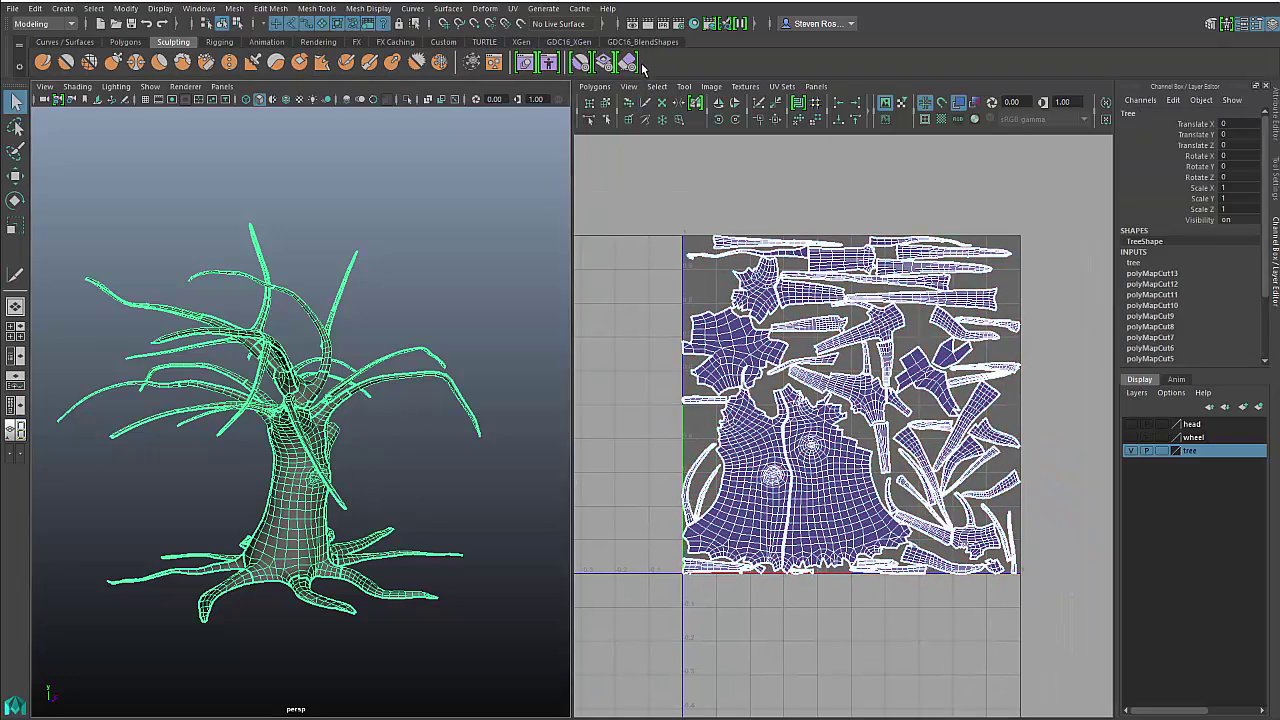
- Lay out the tree's UV shells using reset Layout UVs settings with Shell Pre-Rotation set to Horizontal
shift+click(799, 104)
drag(418, 22, 511, 21)
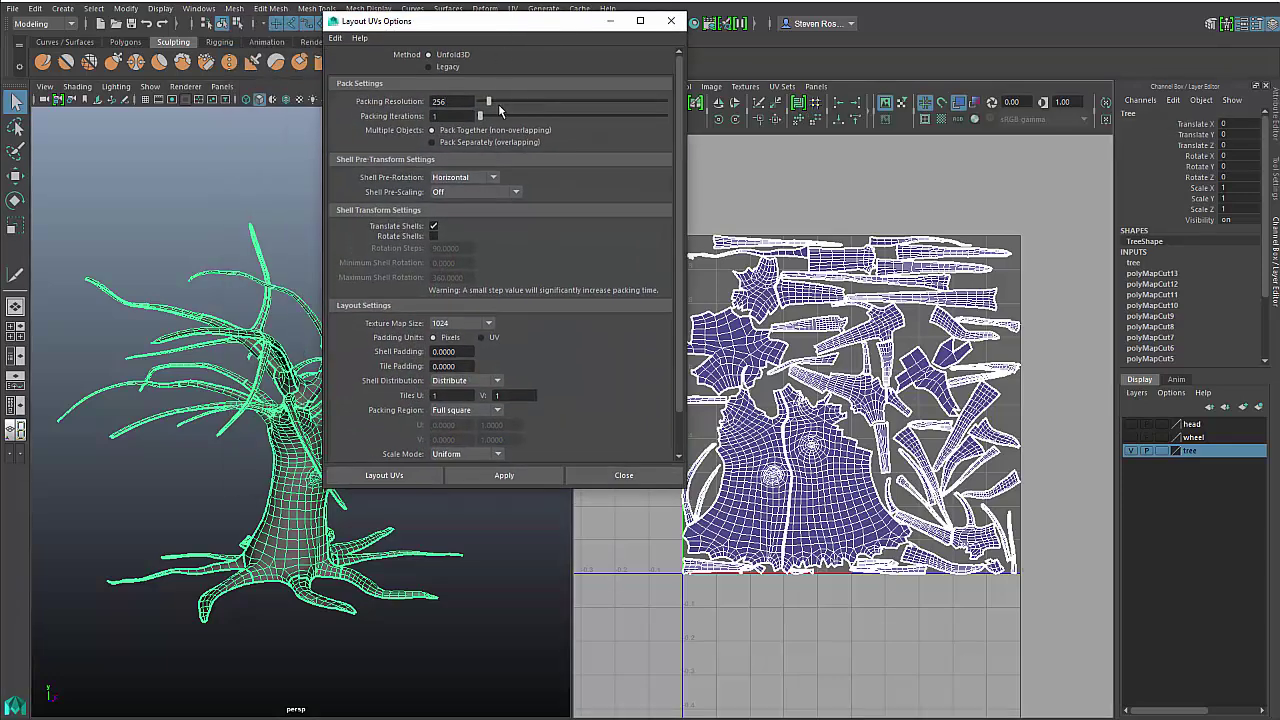
click(336, 39)
click(370, 61)
click(456, 178)
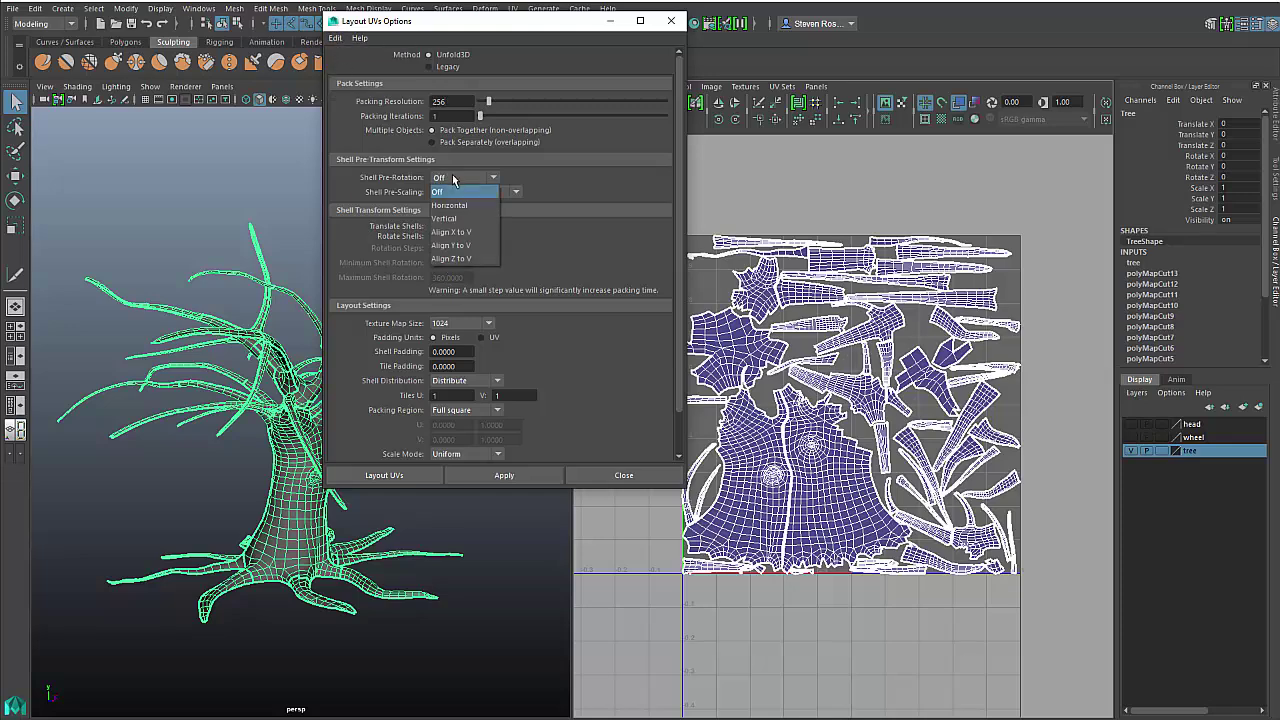
click(458, 206)
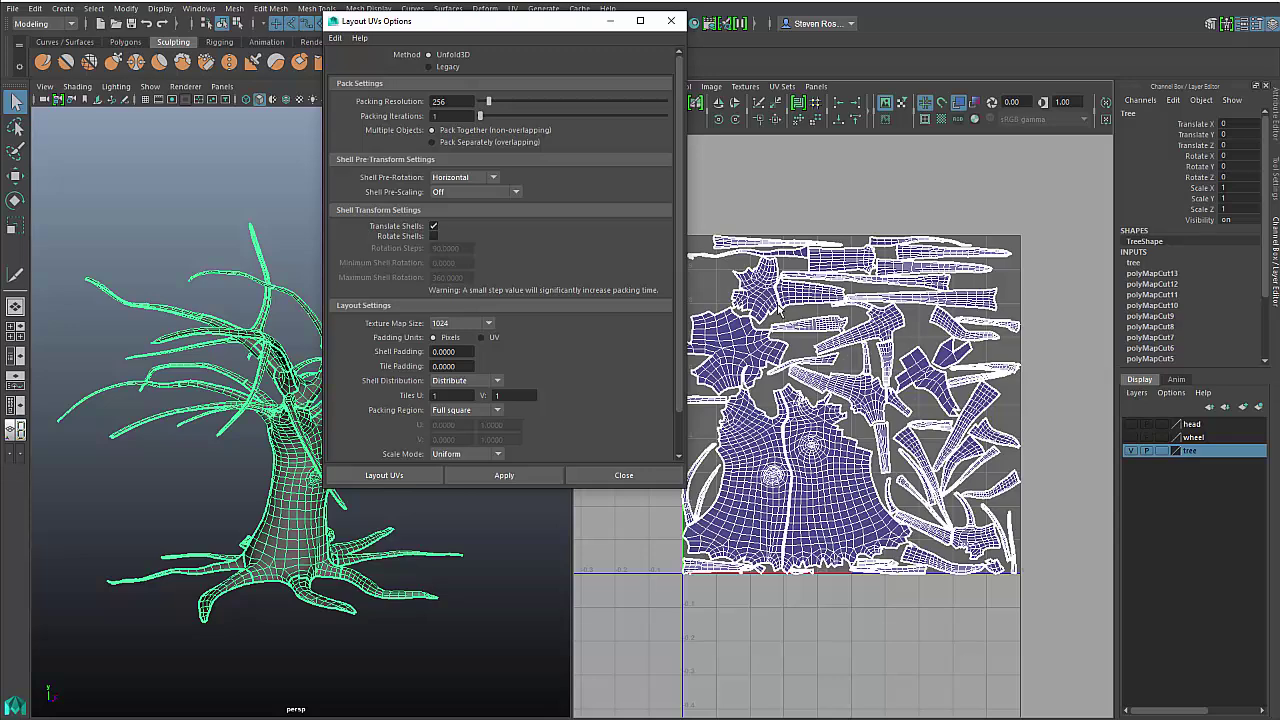
click(520, 478)
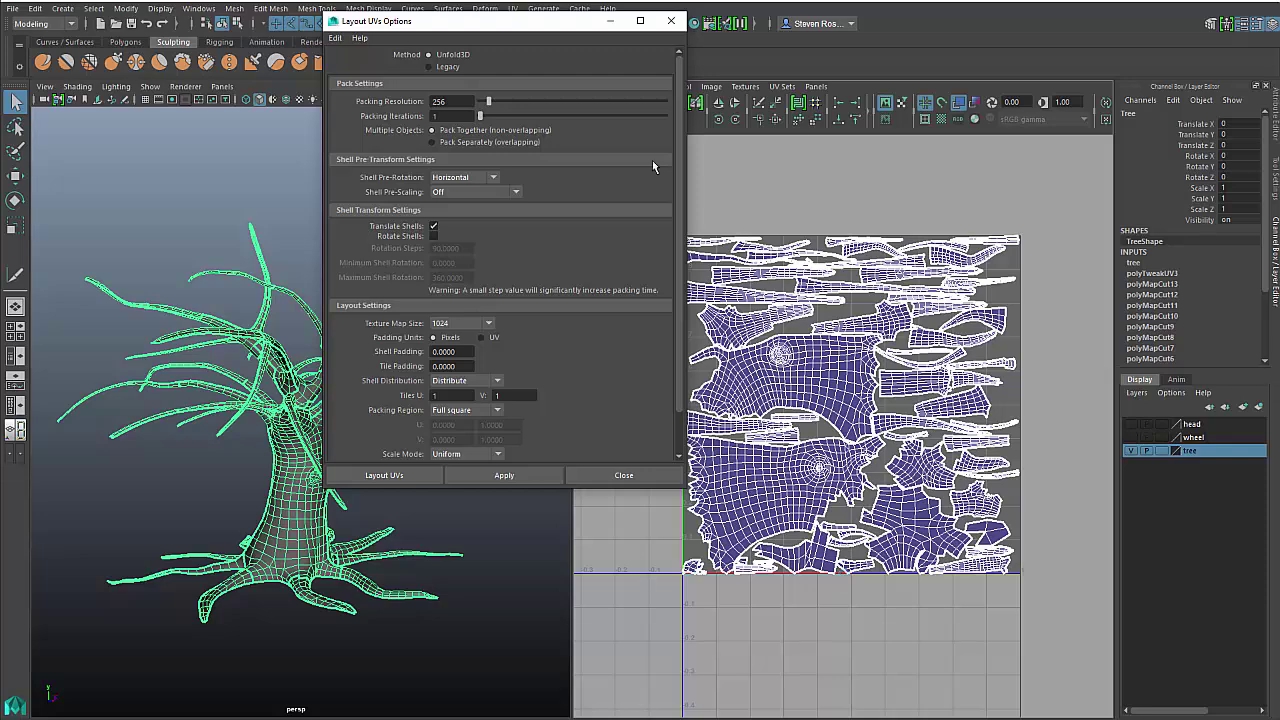
- Lay out the tree's UV shells again with the packing region set to Left half
drag(513, 24, 428, 28)
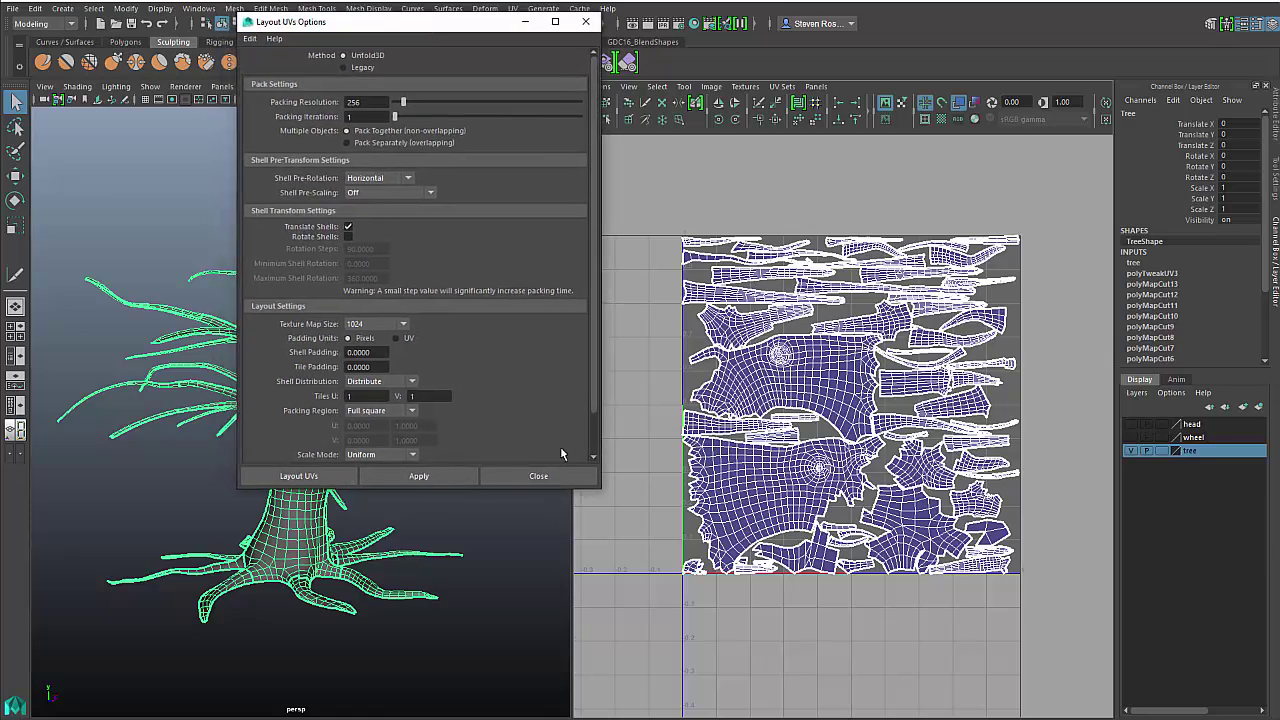
alt+middle_drag(813, 446, 824, 458)
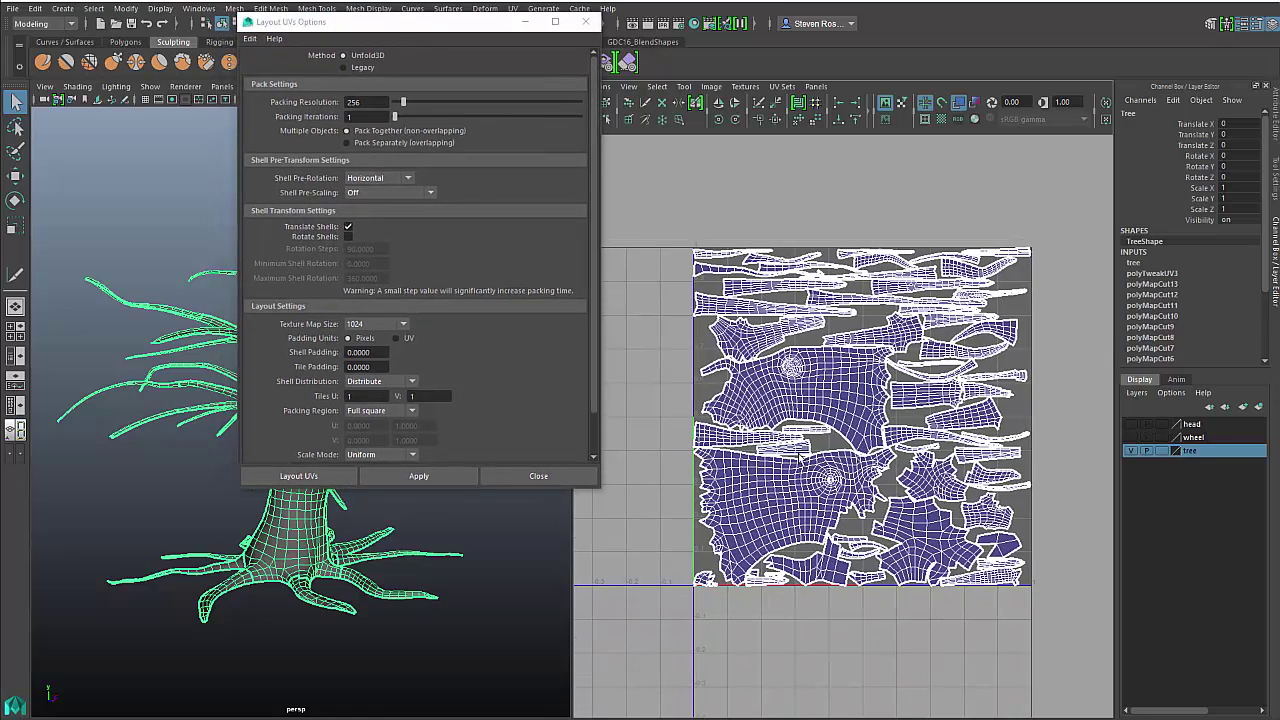
click(363, 412)
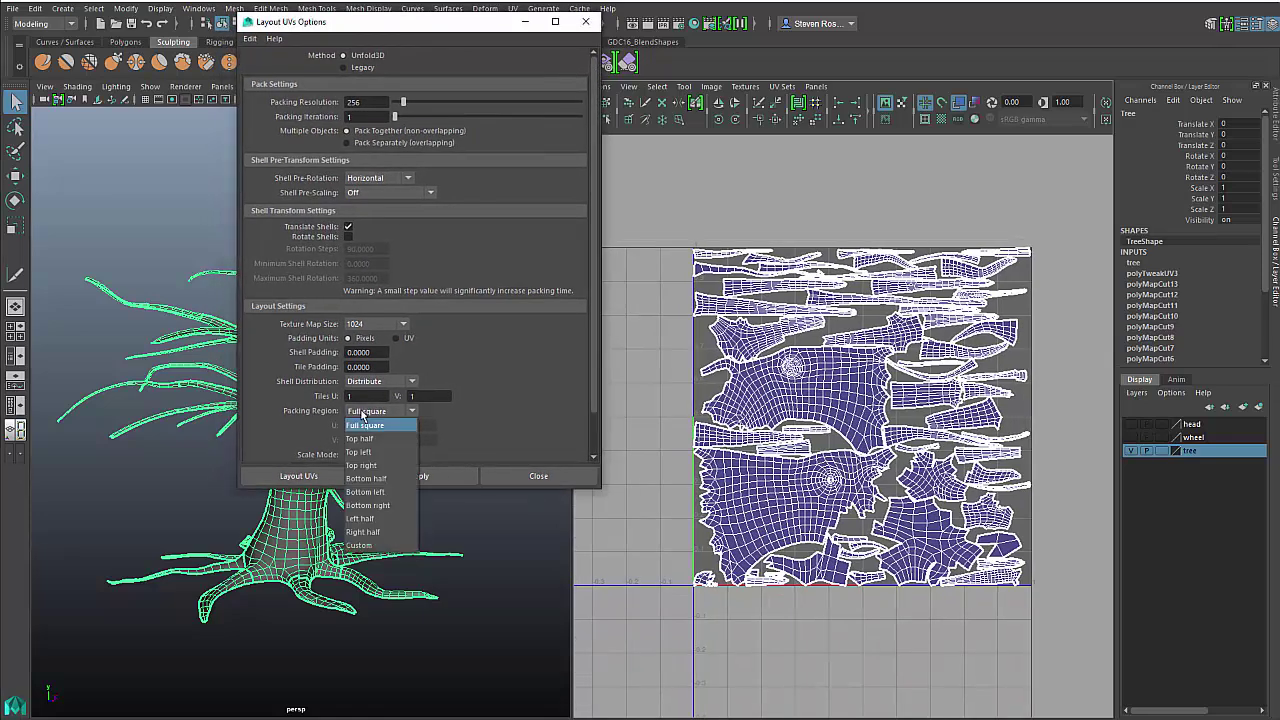
click(360, 519)
click(419, 476)
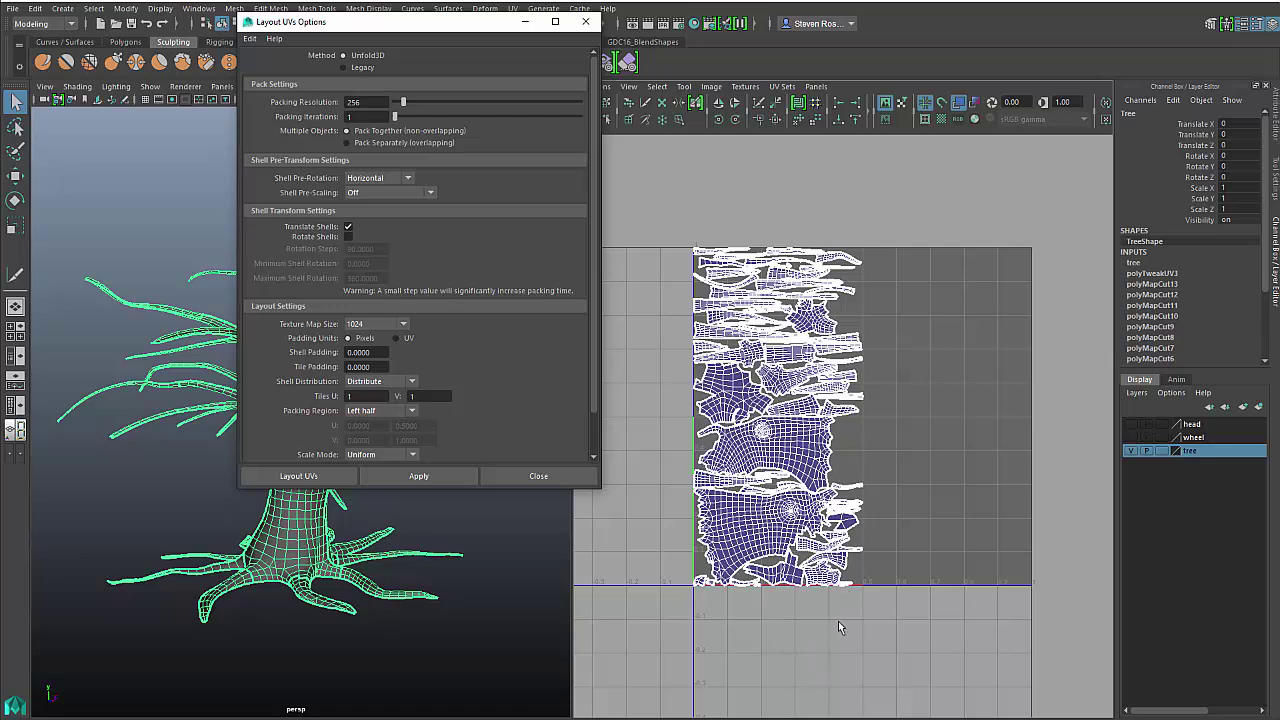
- Set the packing region to Full square and Tiles U to 3, and lay out the tree's shells across the tiles
alt+right_drag(836, 622, 800, 605)
click(378, 408)
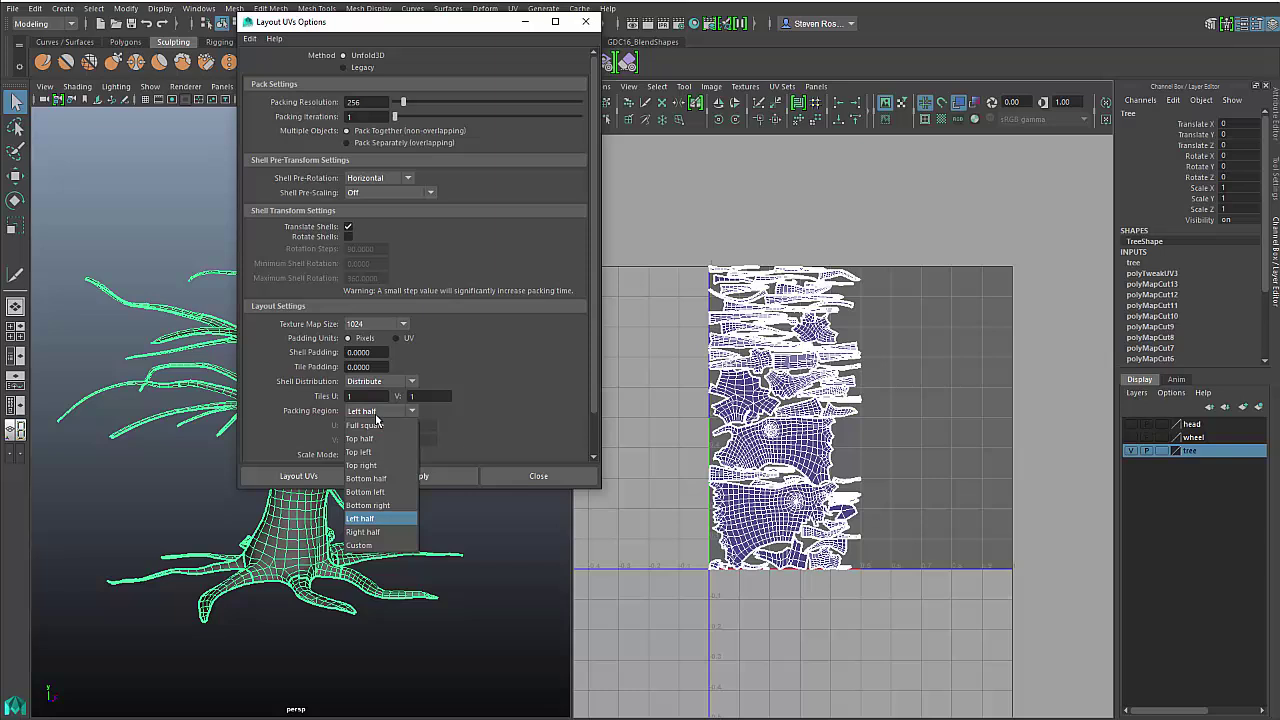
click(372, 424)
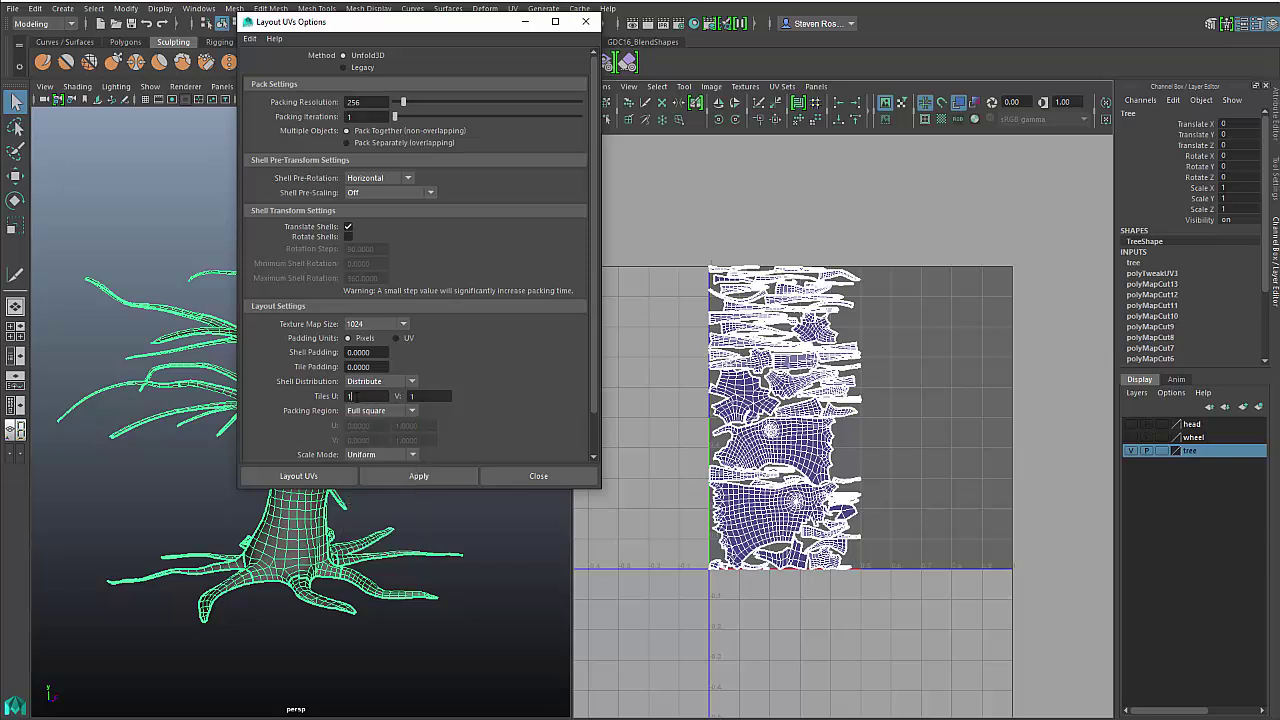
click(418, 476)
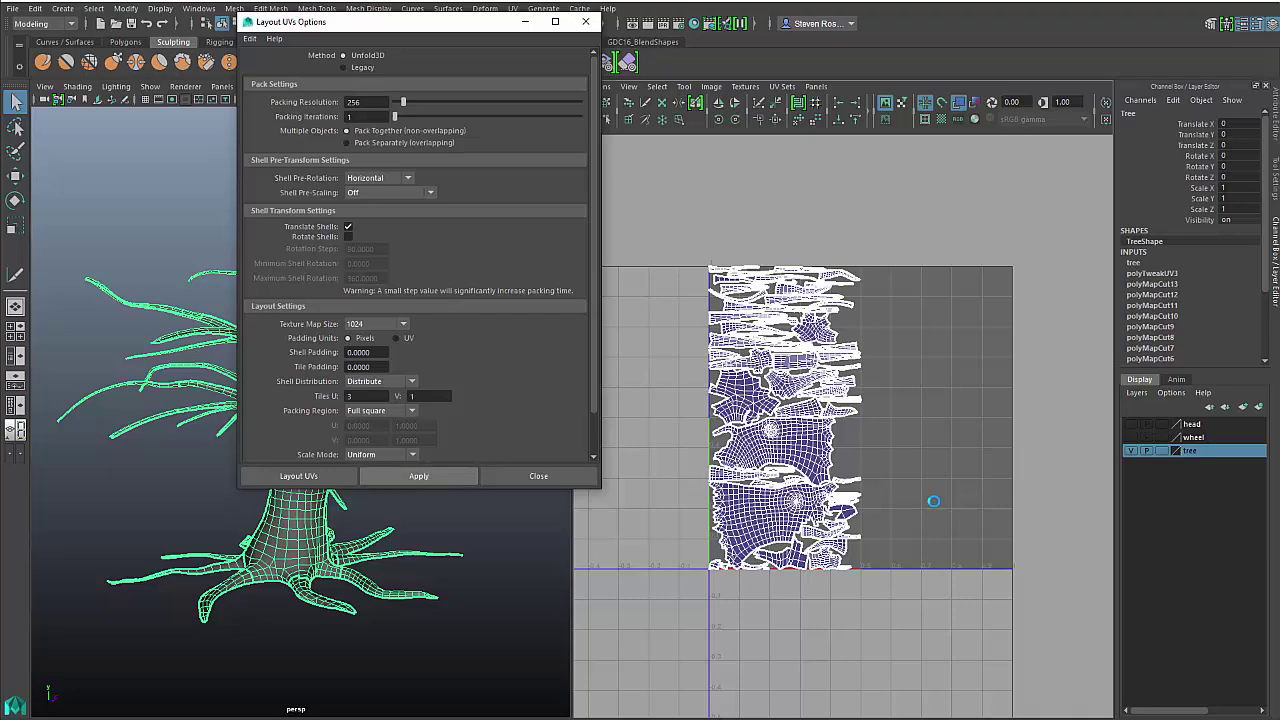
scroll(856, 573, down, 5)
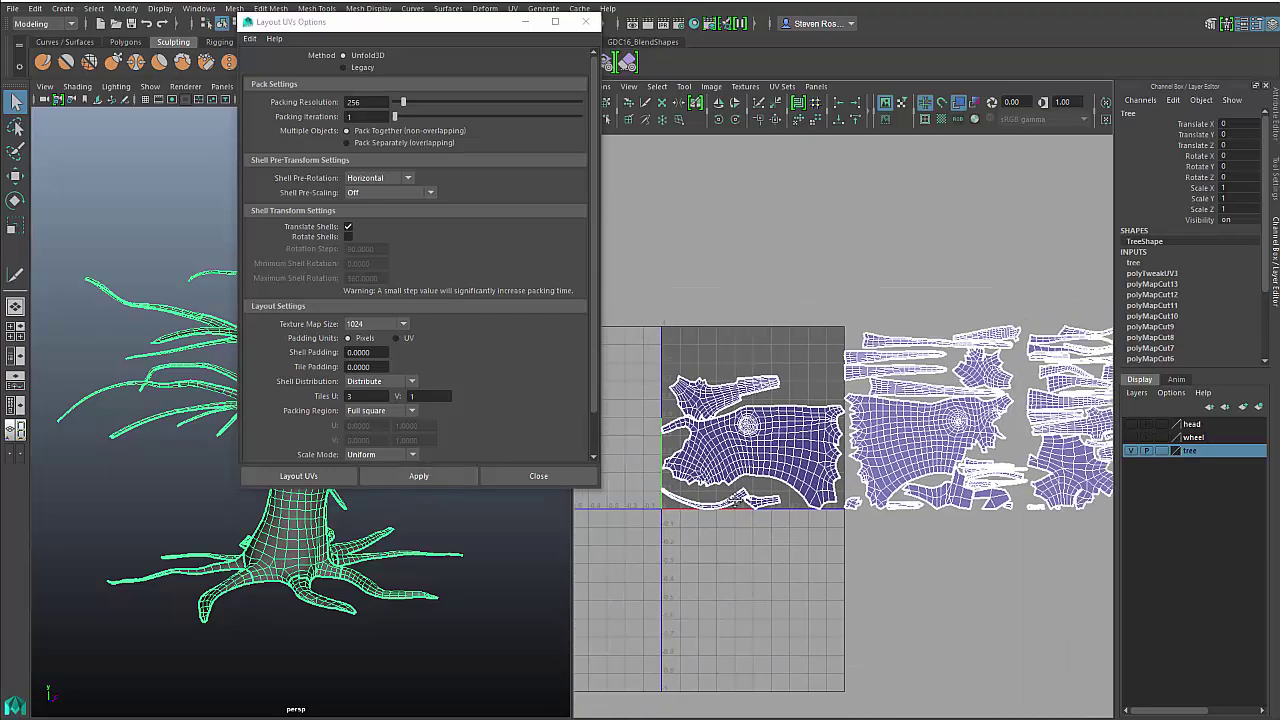
scroll(796, 530, down, 1)
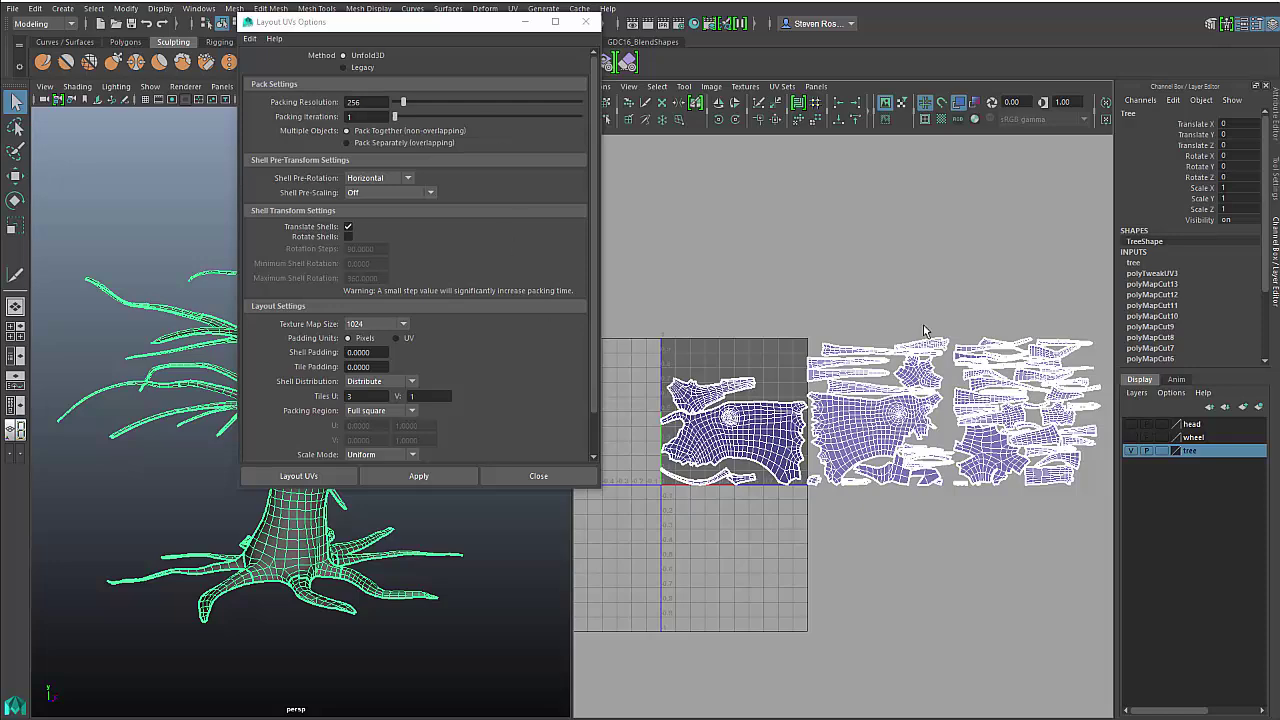
- Duplicate the tree and move the copy across the ground away from the original
drag(430, 24, 580, 1)
alt+right_drag(328, 443, 191, 416)
alt+drag(191, 416, 343, 434)
alt+middle_drag(343, 434, 328, 485)
alt+right_drag(328, 485, 270, 463)
key(ctrl+d)
key(w)
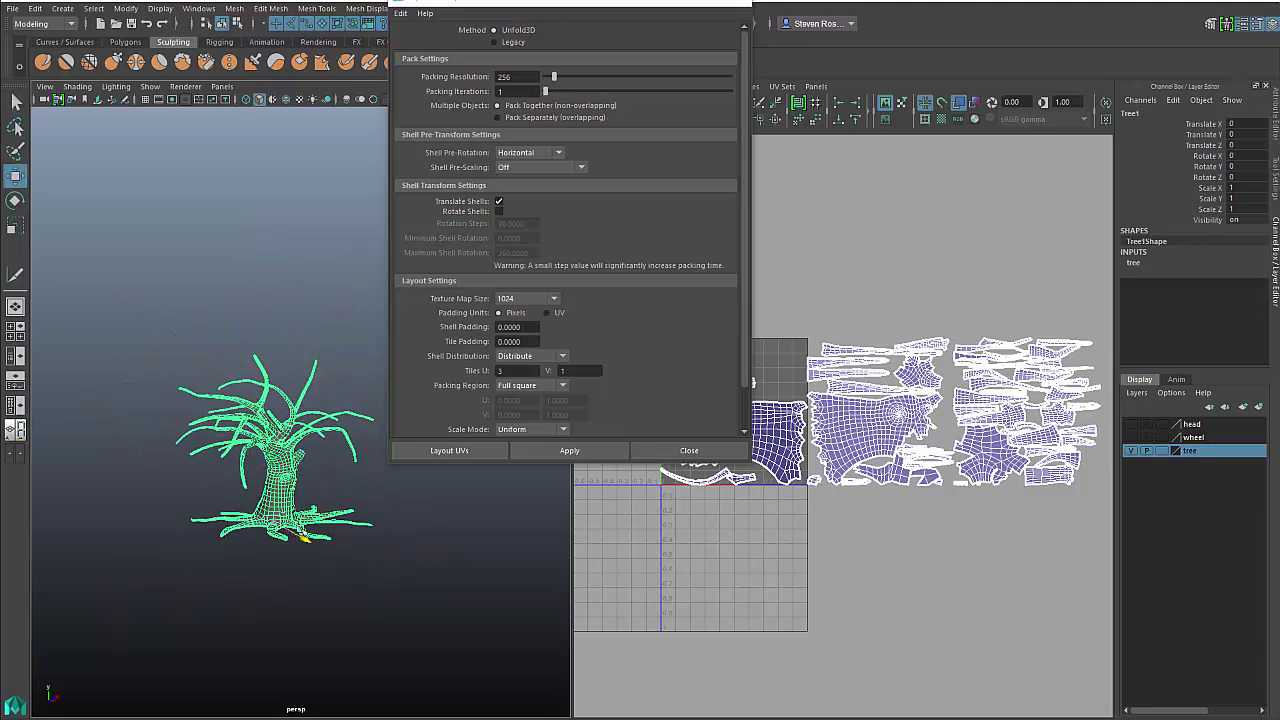
drag(297, 530, 490, 552)
- Make three more copies of the tree and spread them into a loose row, the last at about X -244, Y 11, Z 22
key(ctrl+d)
key(ctrl+d)
alt+right_drag(490, 552, 440, 524)
key(ctrl+d)
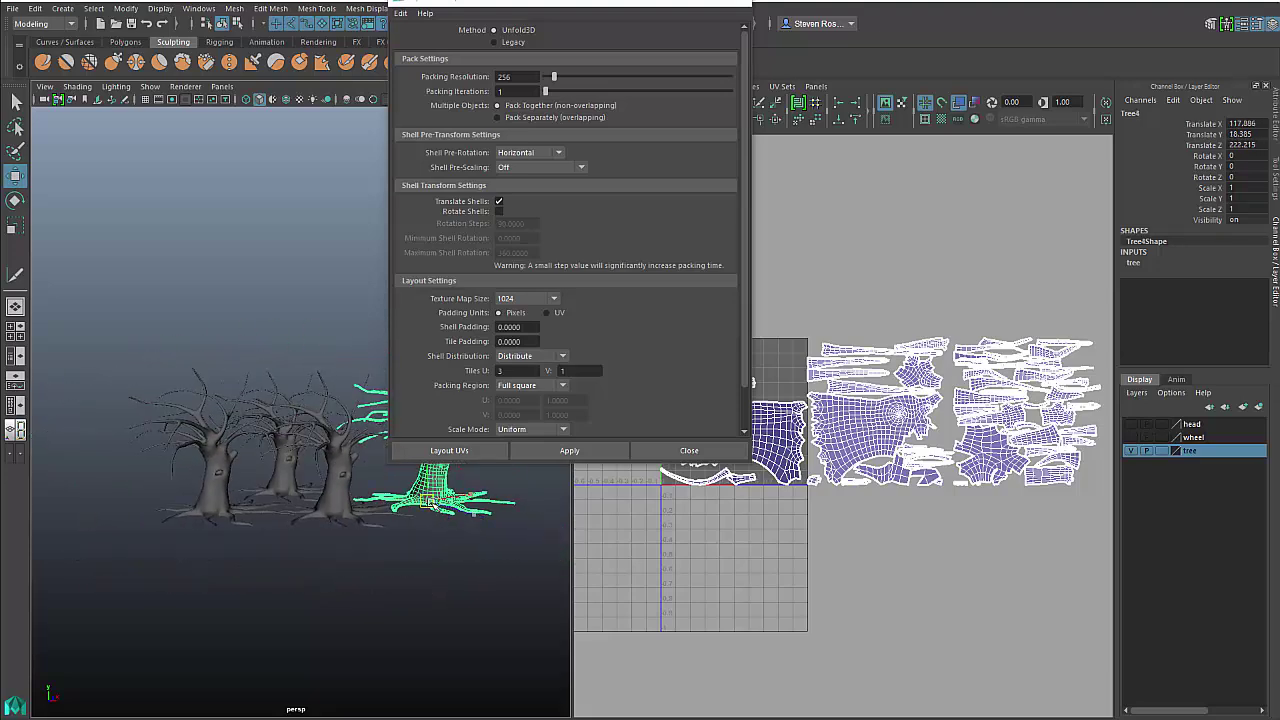
drag(430, 505, 211, 516)
alt+right_drag(211, 516, 162, 500)
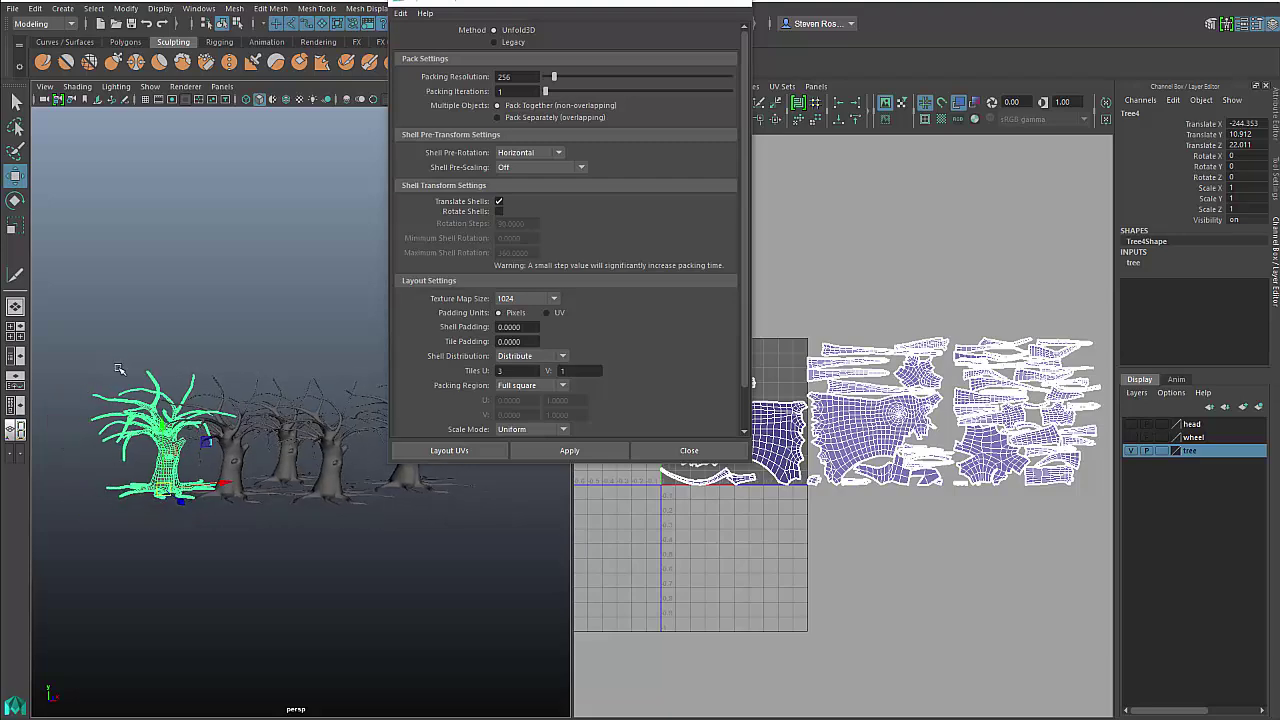
- Select all five trees and lay out their UV shells together across three U tiles
drag(107, 362, 474, 589)
alt+middle_drag(417, 565, 404, 587)
alt+right_drag(404, 587, 476, 604)
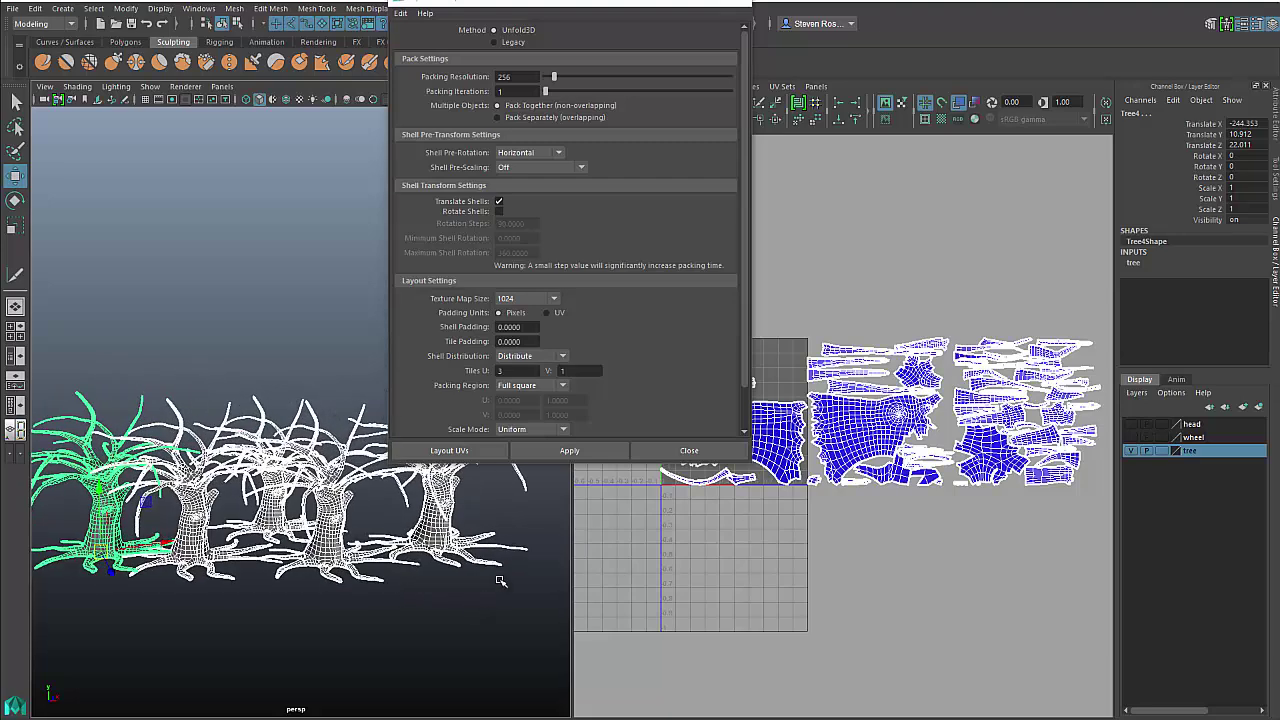
click(568, 450)
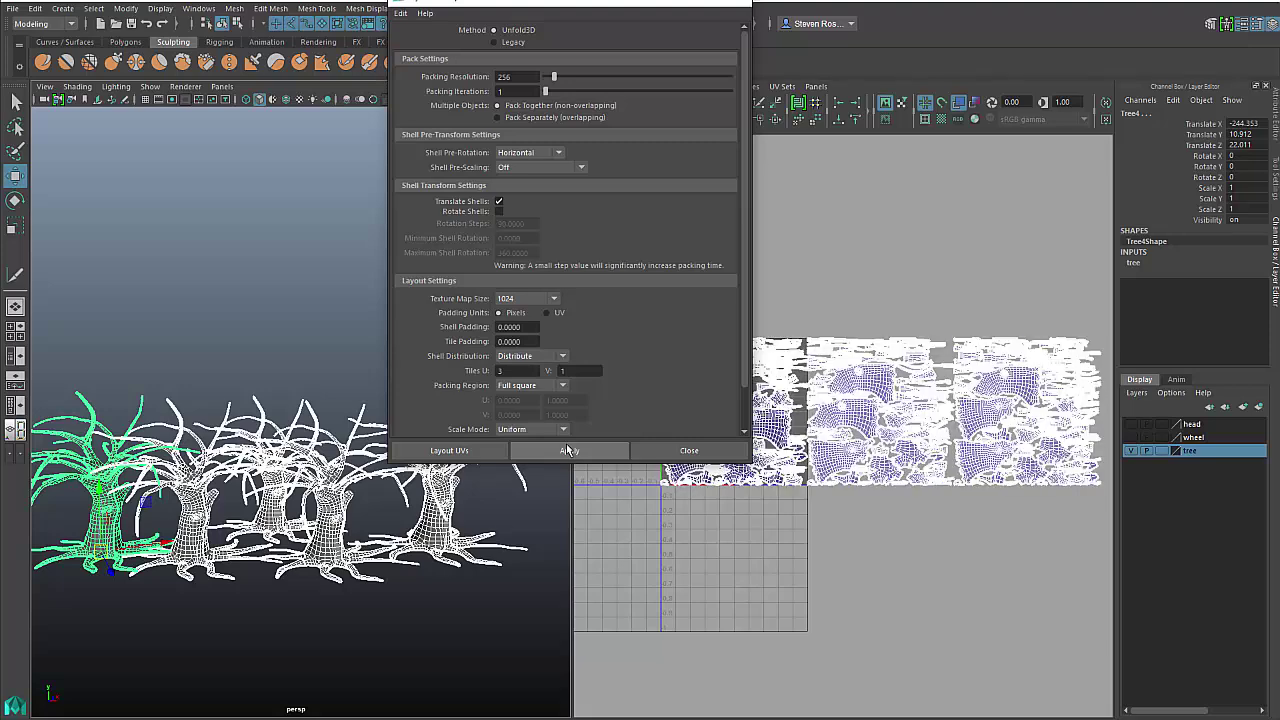
- Examine the shells packed across the tiles and the Shell Pre-Scaling choices, and close the Layout UVs options
drag(560, 3, 328, 20)
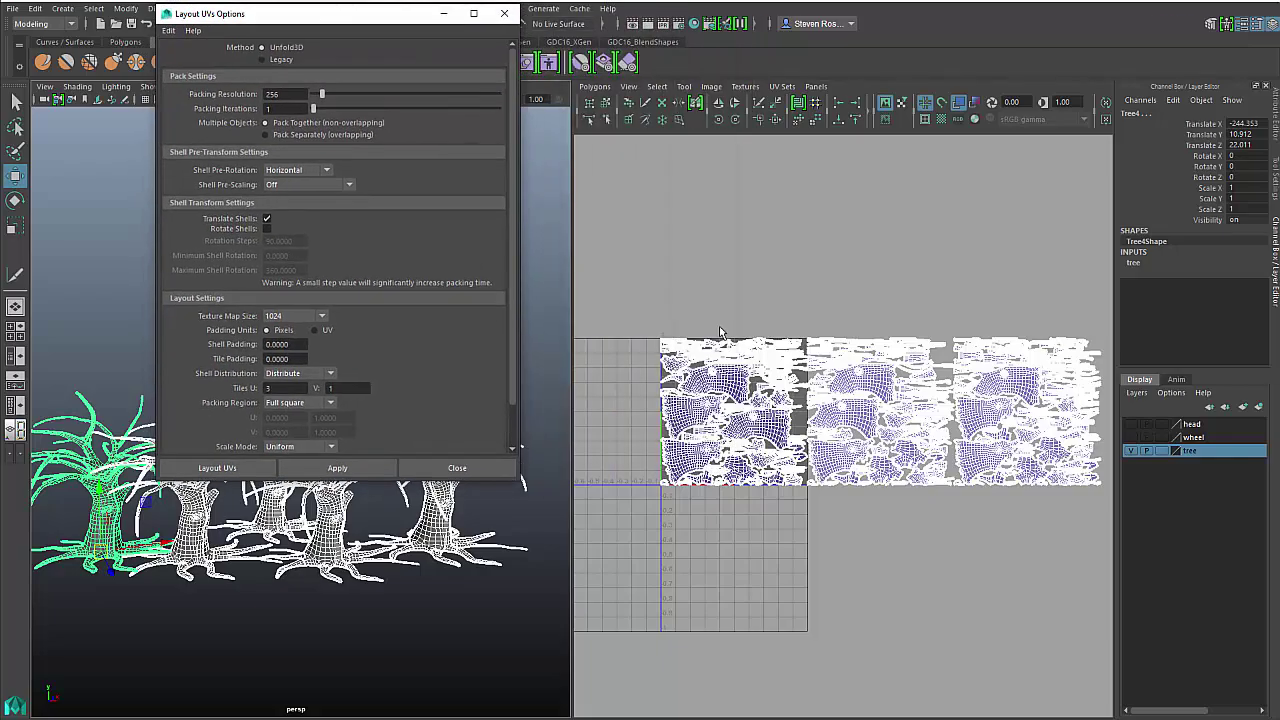
scroll(1000, 457, up, 5)
scroll(917, 464, down, 5)
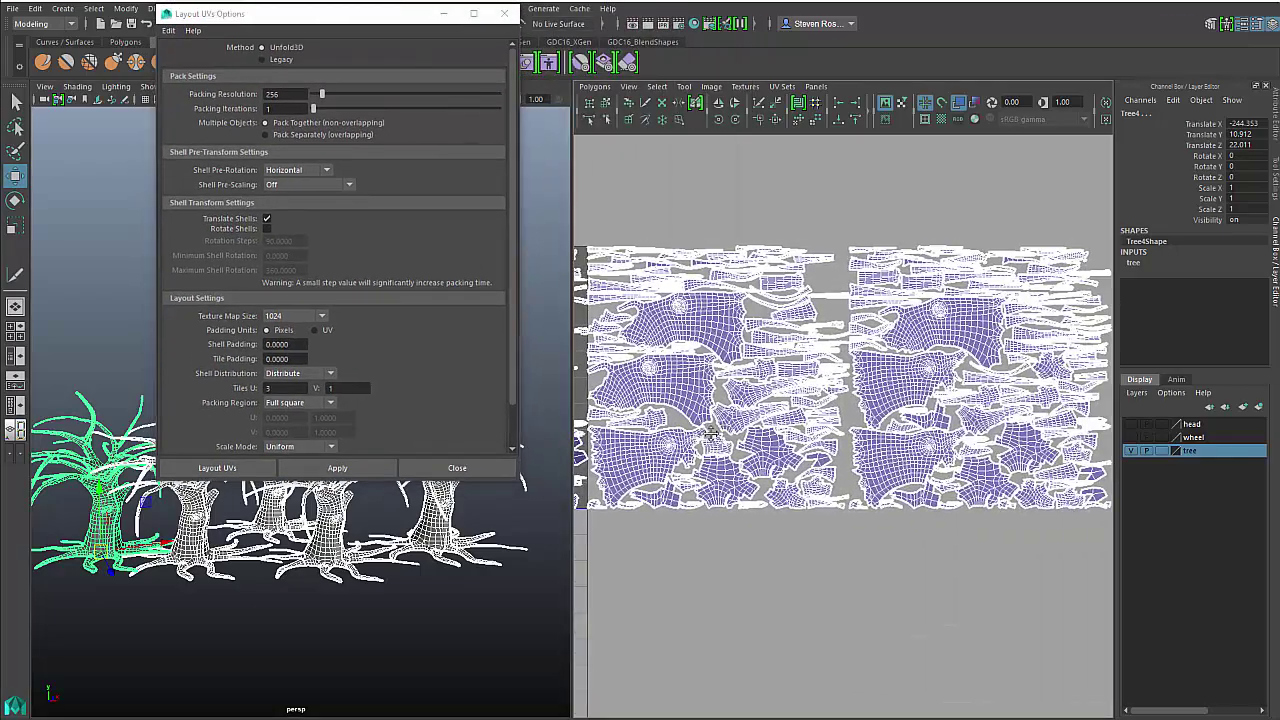
alt+middle_drag(702, 452, 815, 447)
alt+right_drag(884, 452, 790, 434)
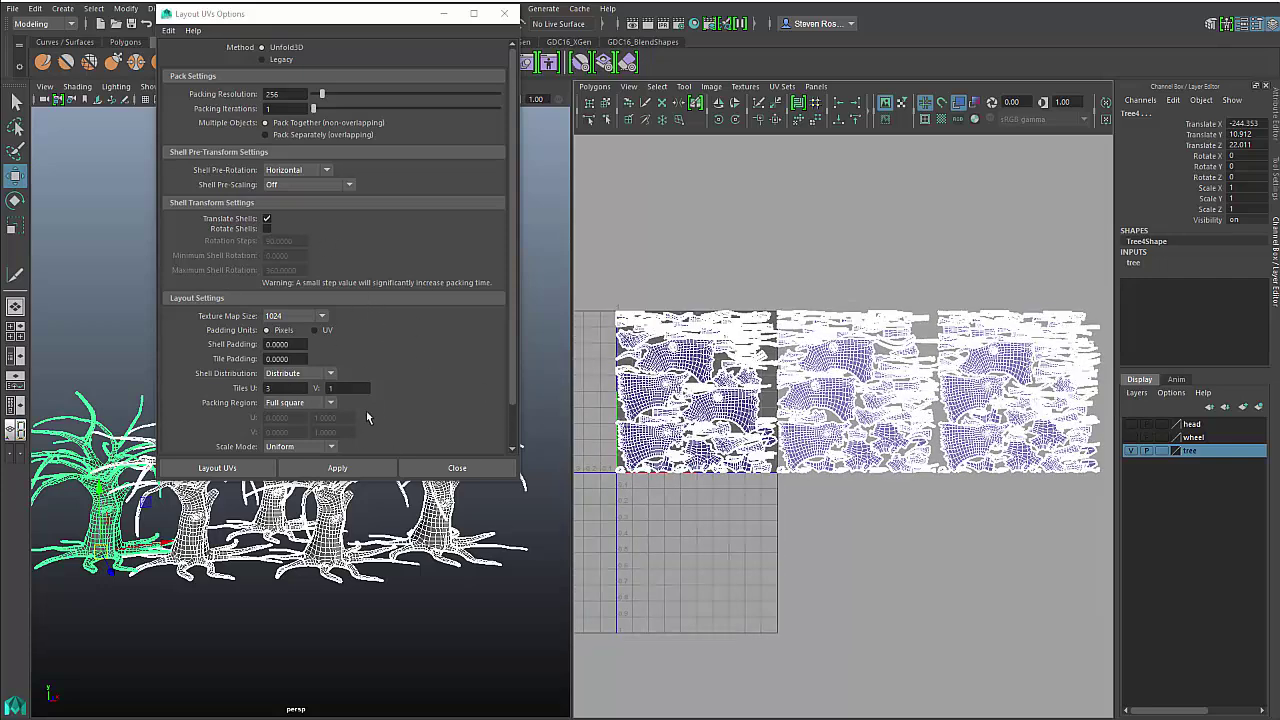
click(271, 186)
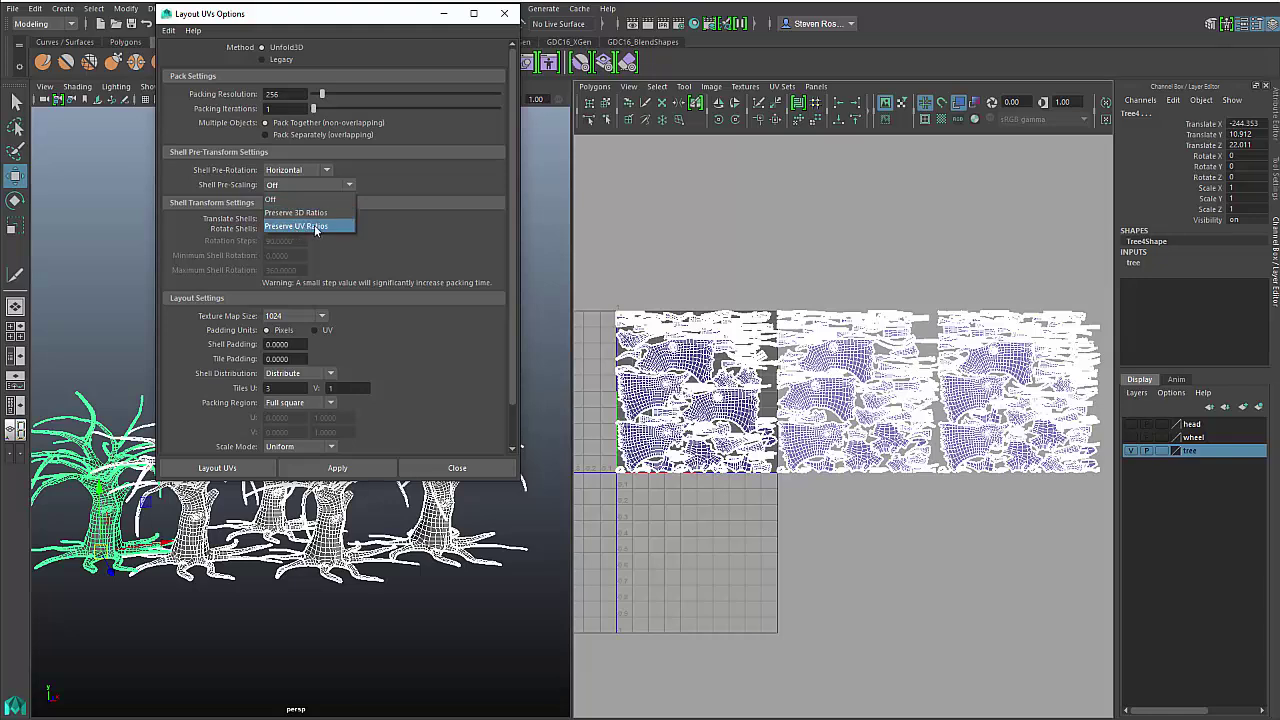
click(357, 22)
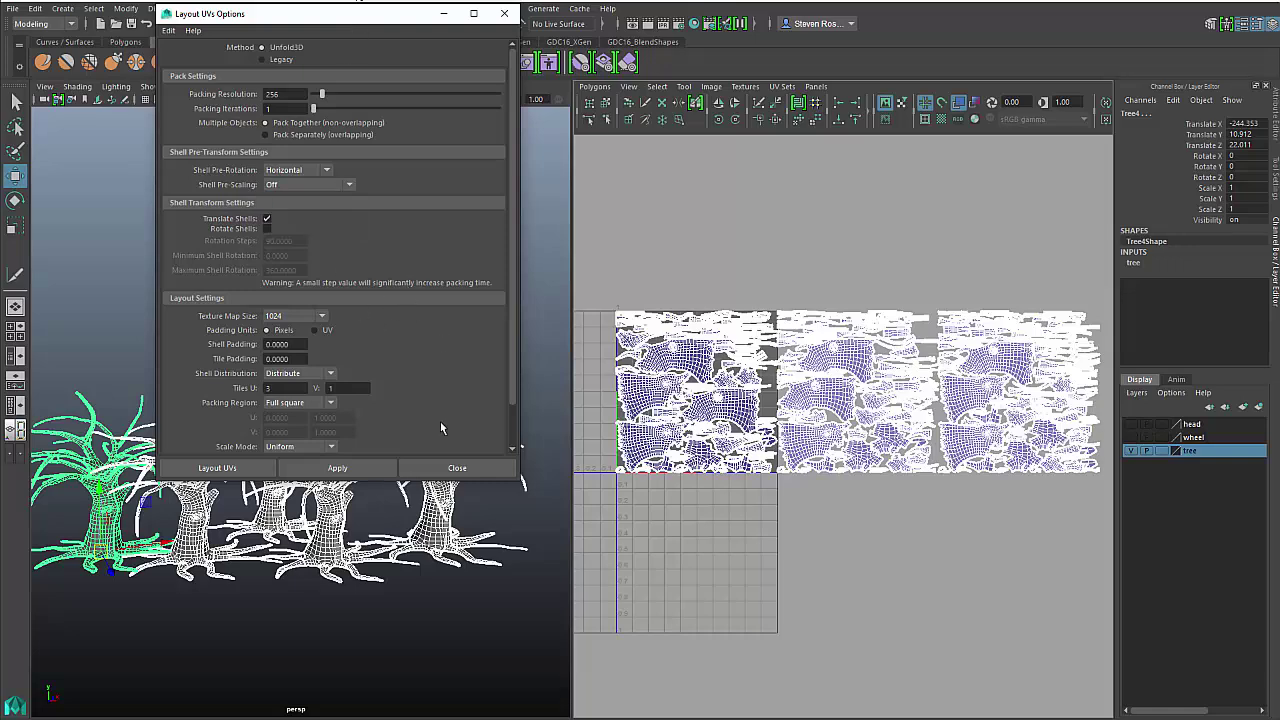
click(456, 469)
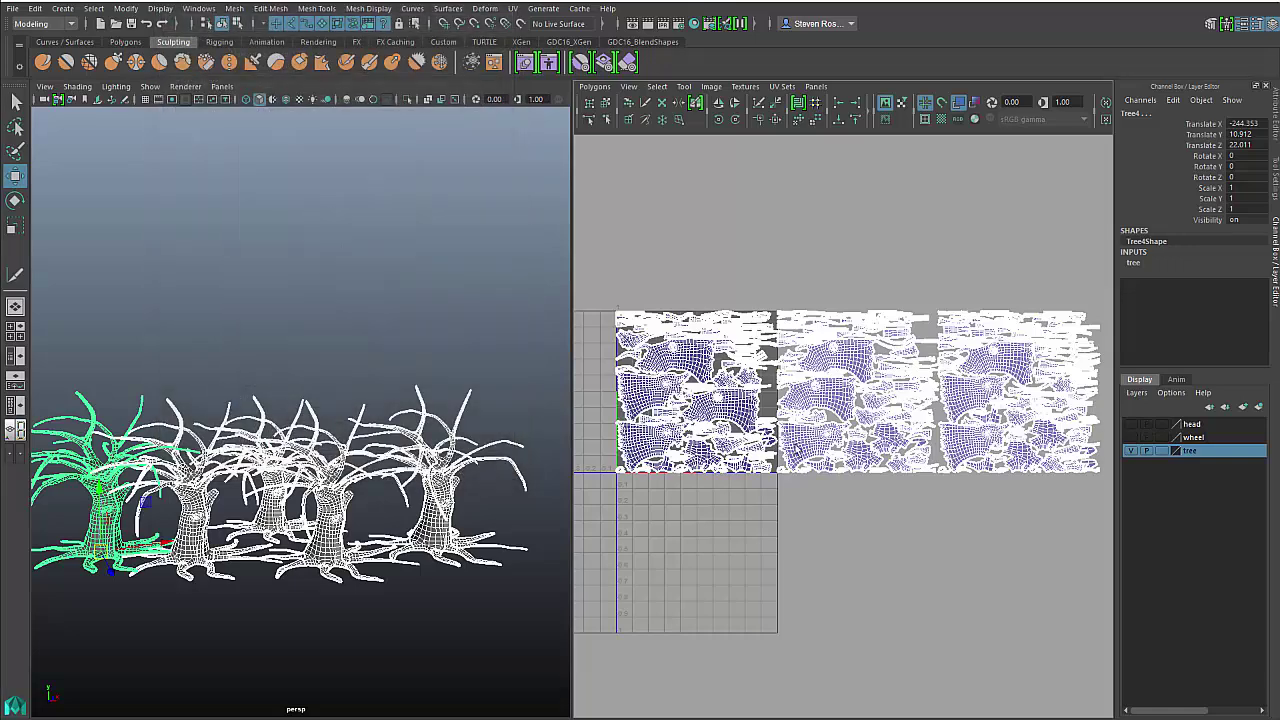
- Open the UV Distortion options for the selected trees and move the dialog clear of the shelf
alt+middle_drag(798, 440, 818, 462)
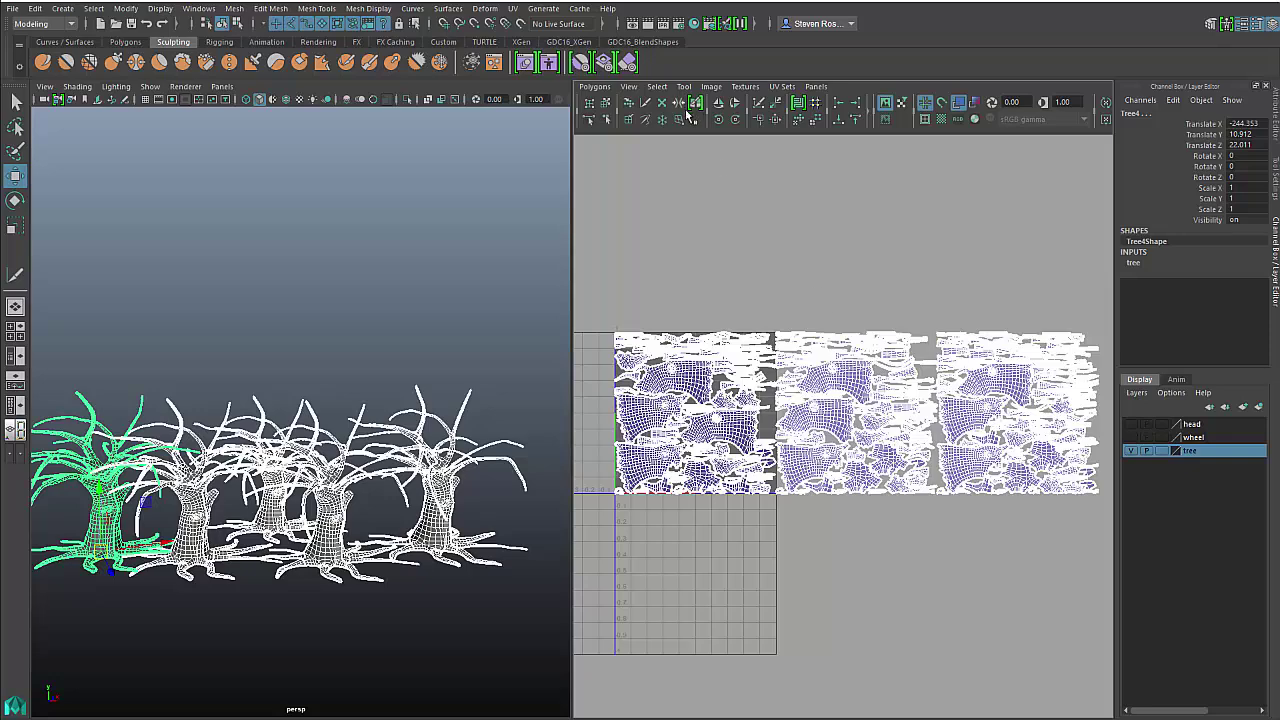
click(708, 88)
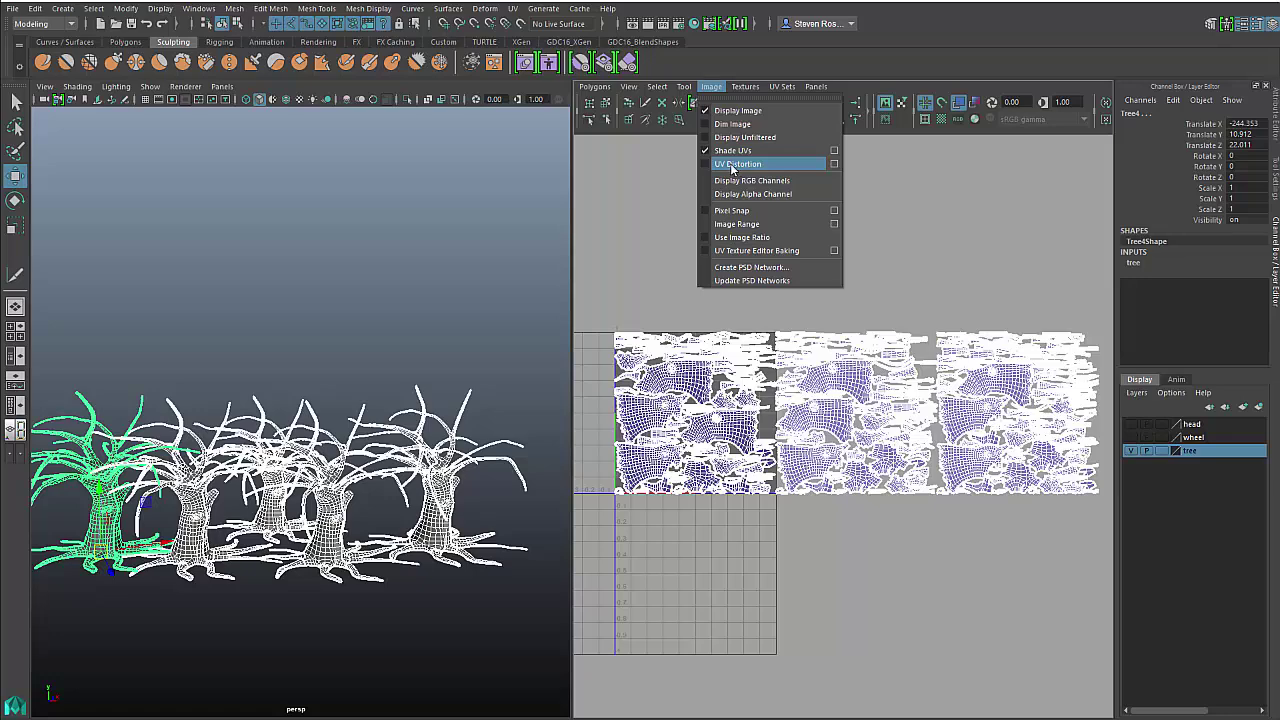
click(834, 164)
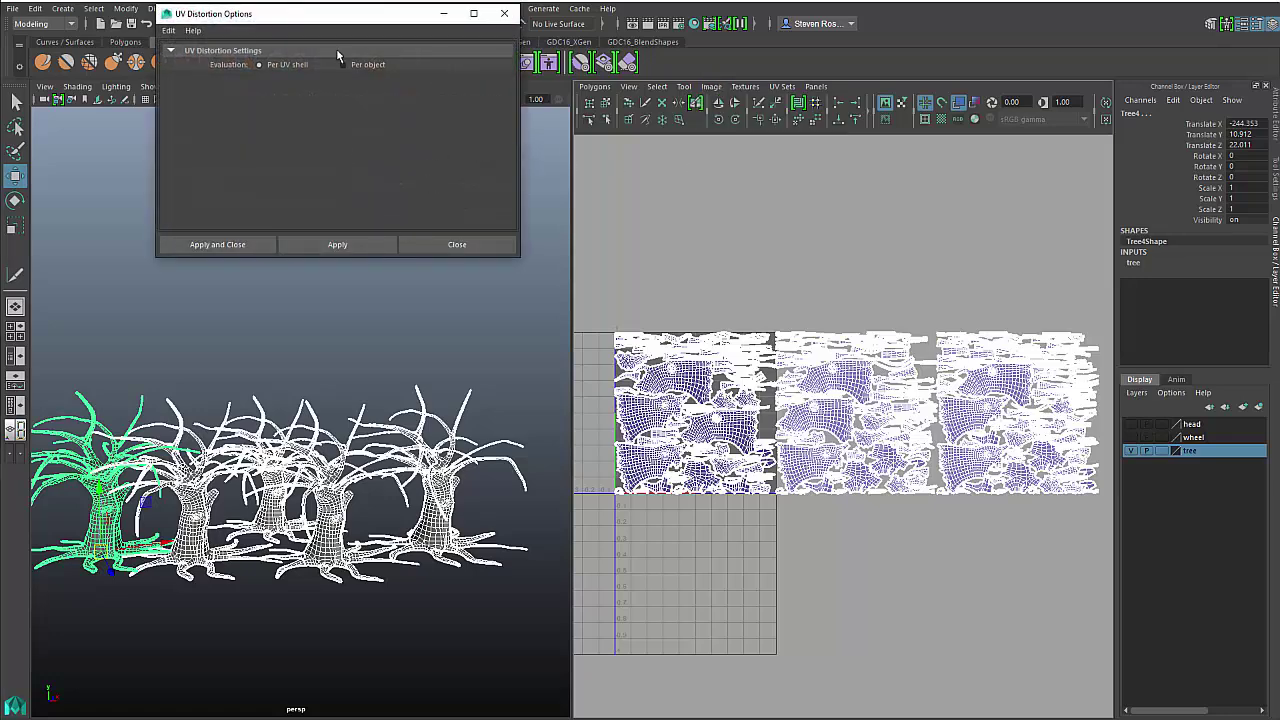
drag(353, 15, 381, 146)
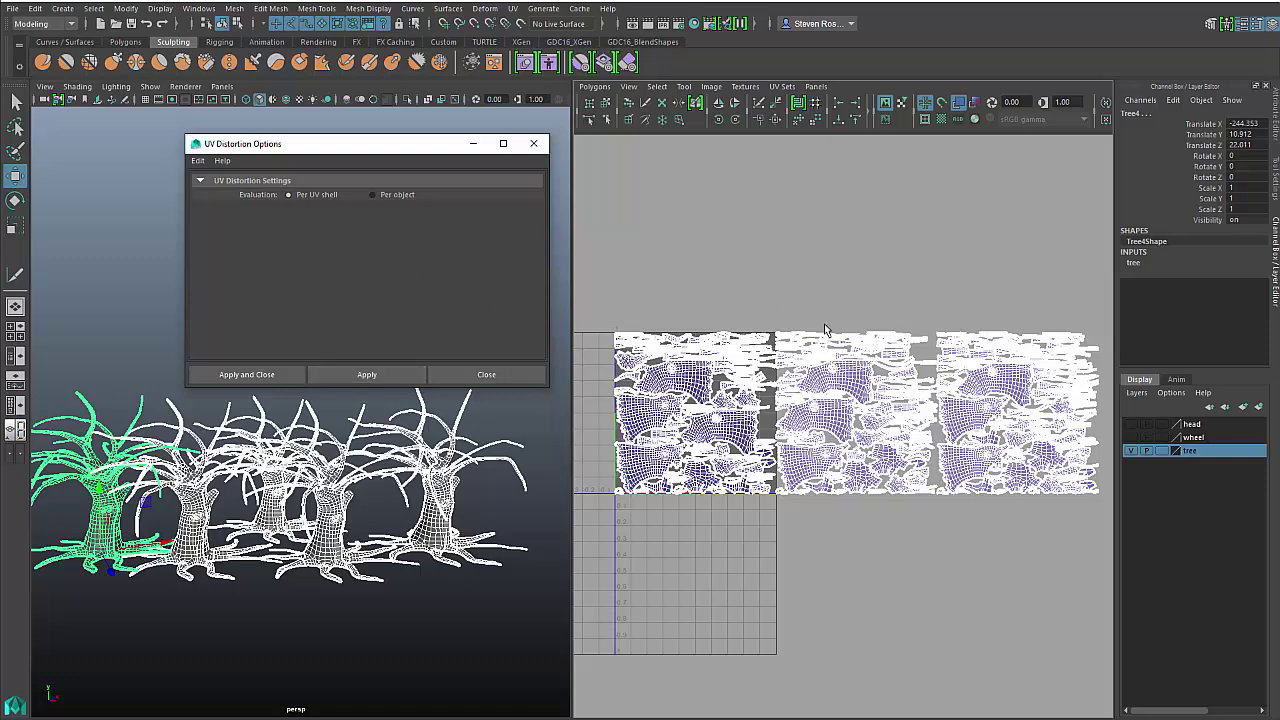
- Turn on UV distortion shading for the five trees and examine it on the shells in the first tile
scroll(825, 330, up, 2)
click(958, 104)
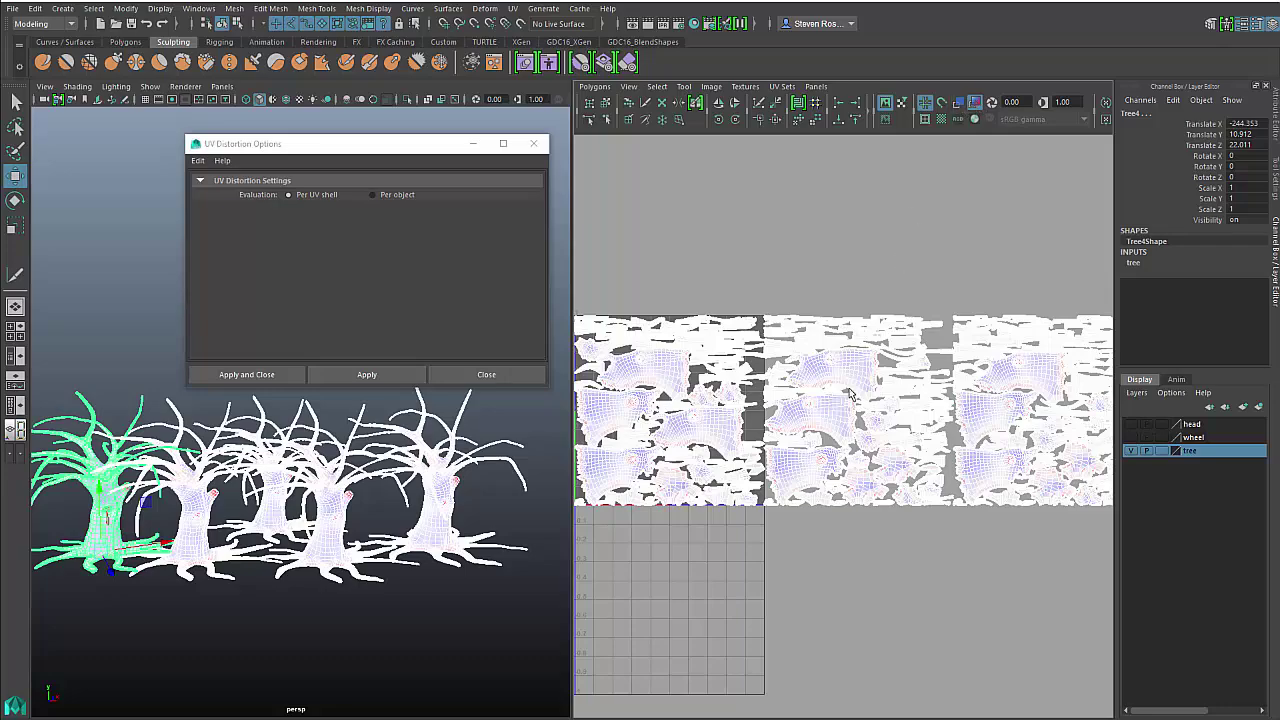
alt+middle_drag(712, 400, 825, 362)
scroll(830, 428, up, 4)
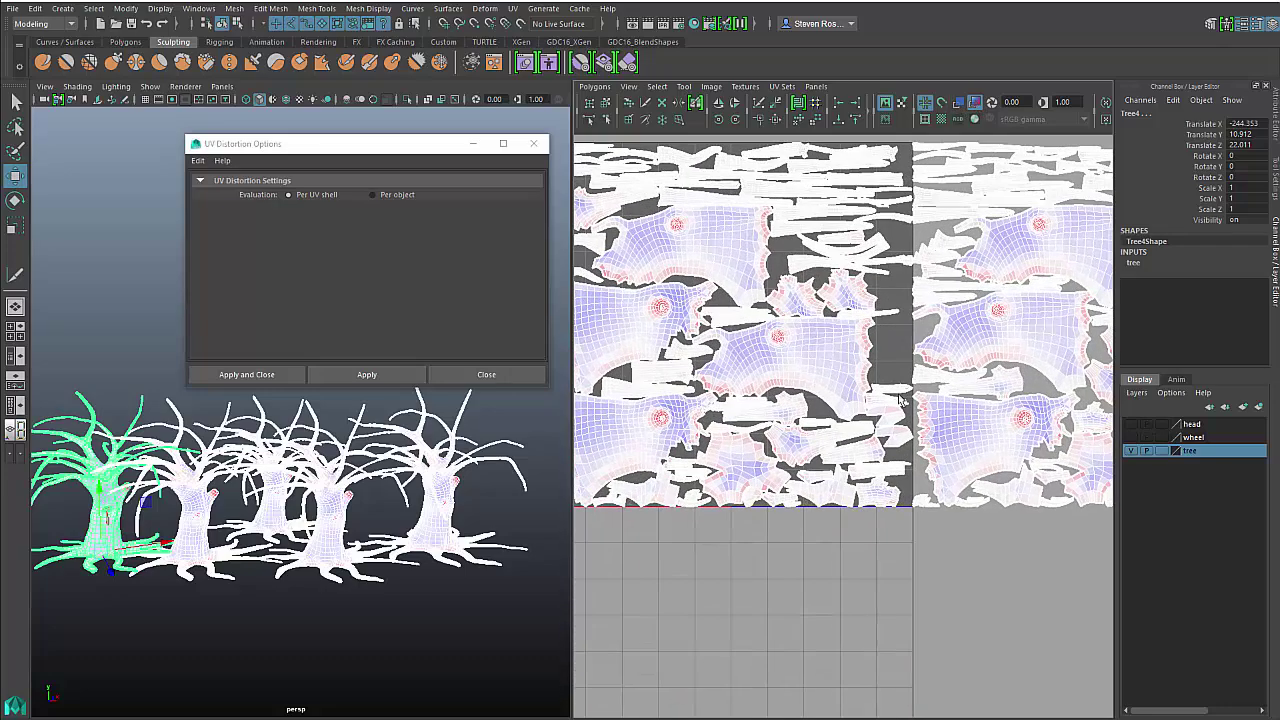
scroll(830, 428, up, 3)
- Evaluate the UV distortion per object and compare the shading on the shells and the trees
click(391, 195)
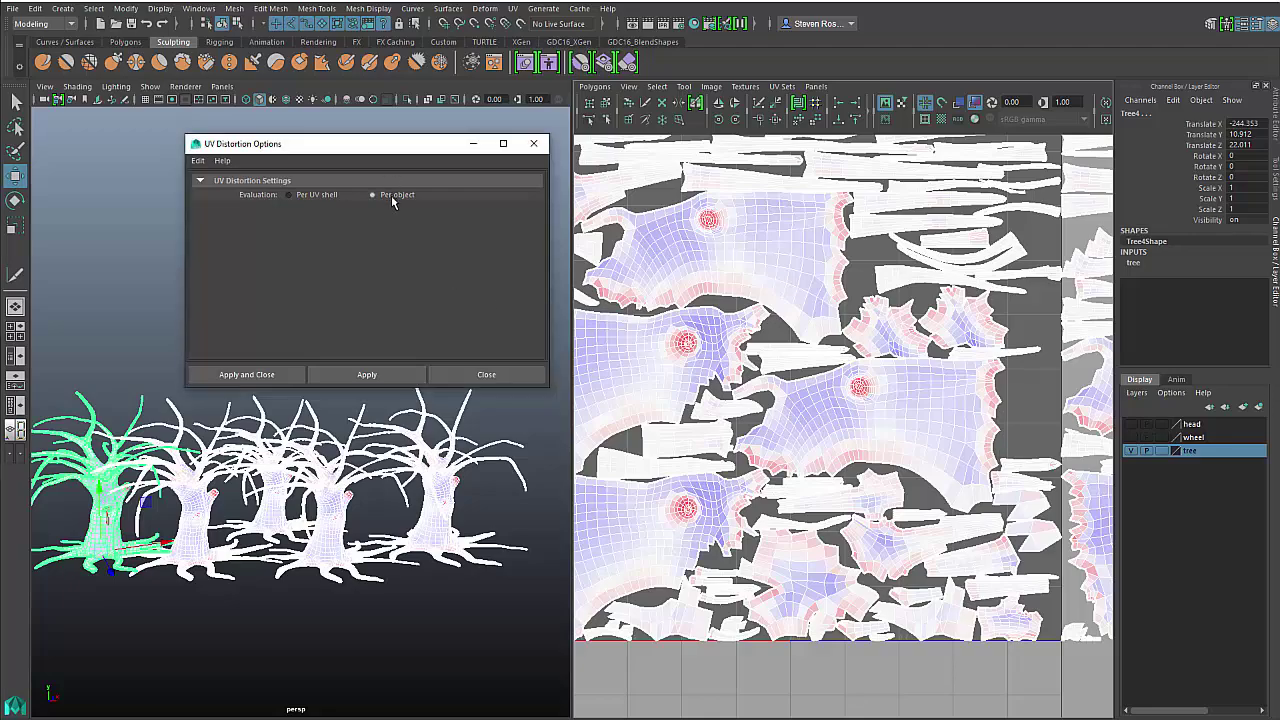
click(380, 374)
alt+right_drag(828, 398, 715, 398)
alt+middle_drag(900, 400, 707, 391)
alt+middle_drag(972, 379, 1087, 380)
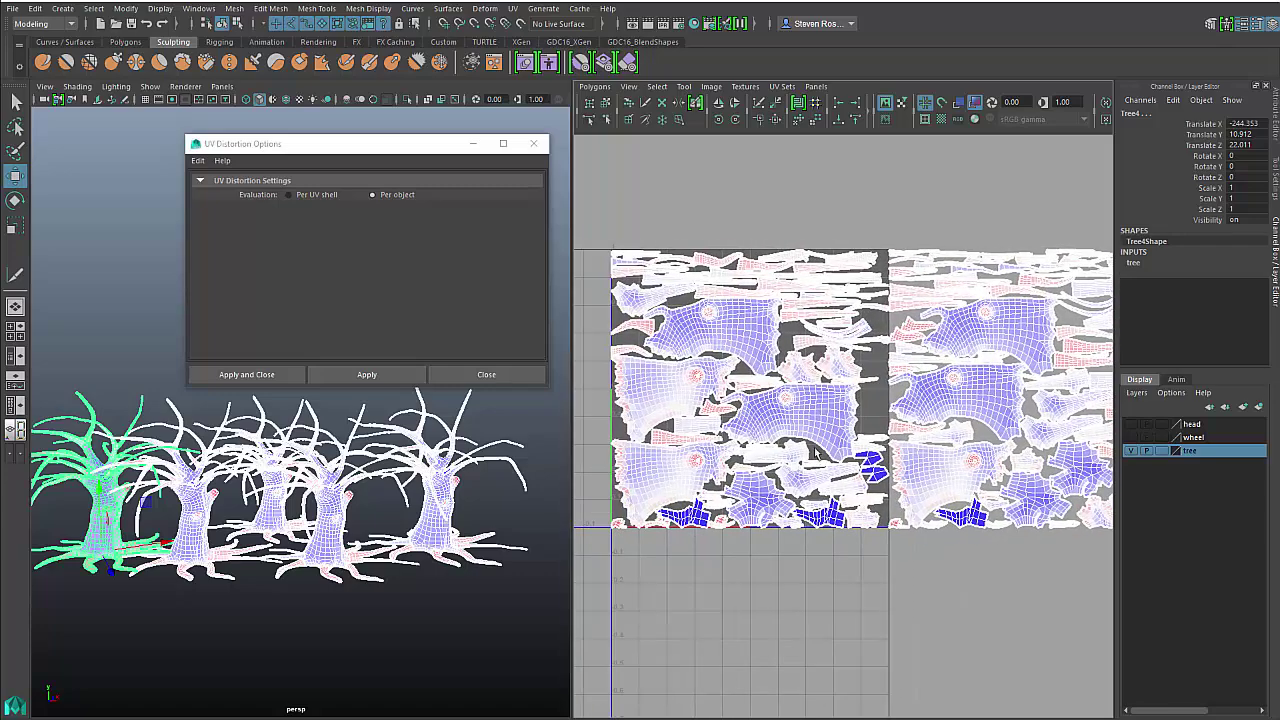
scroll(260, 578, up, 5)
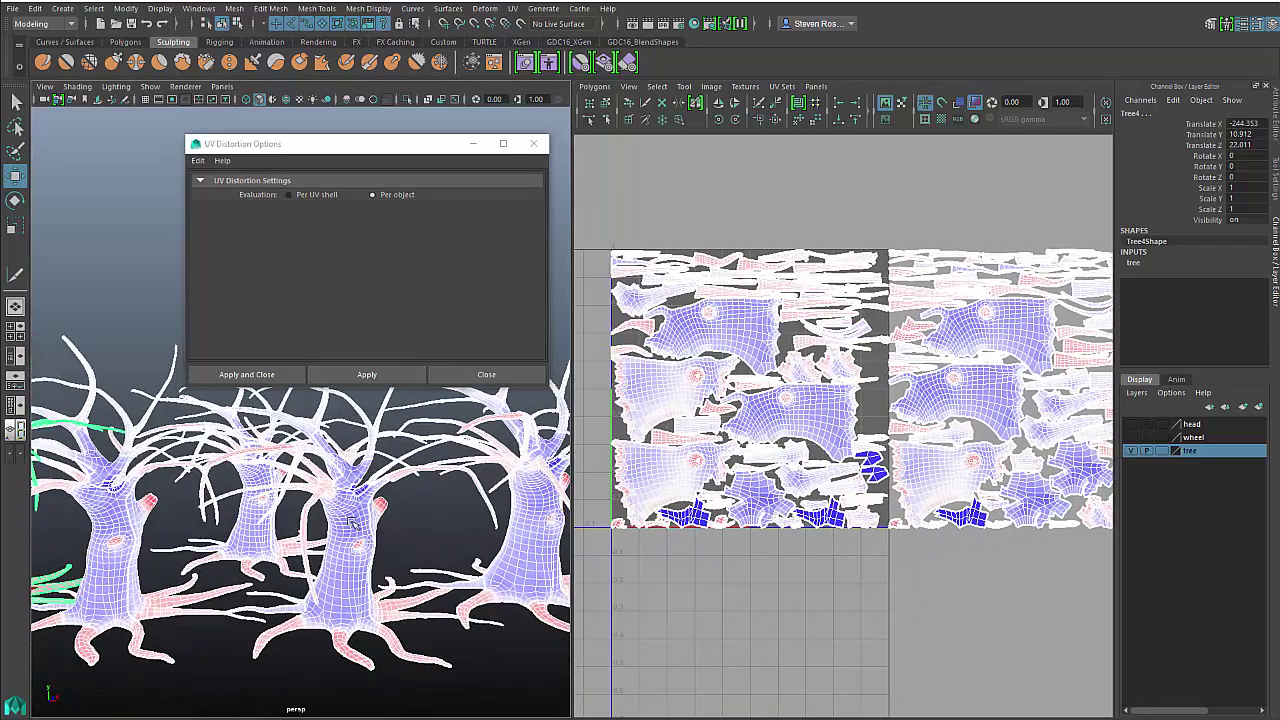
- Evaluate the UV distortion per UV shell and inspect the shading on a tree's trunk, branch stubs and roots
click(289, 194)
click(352, 374)
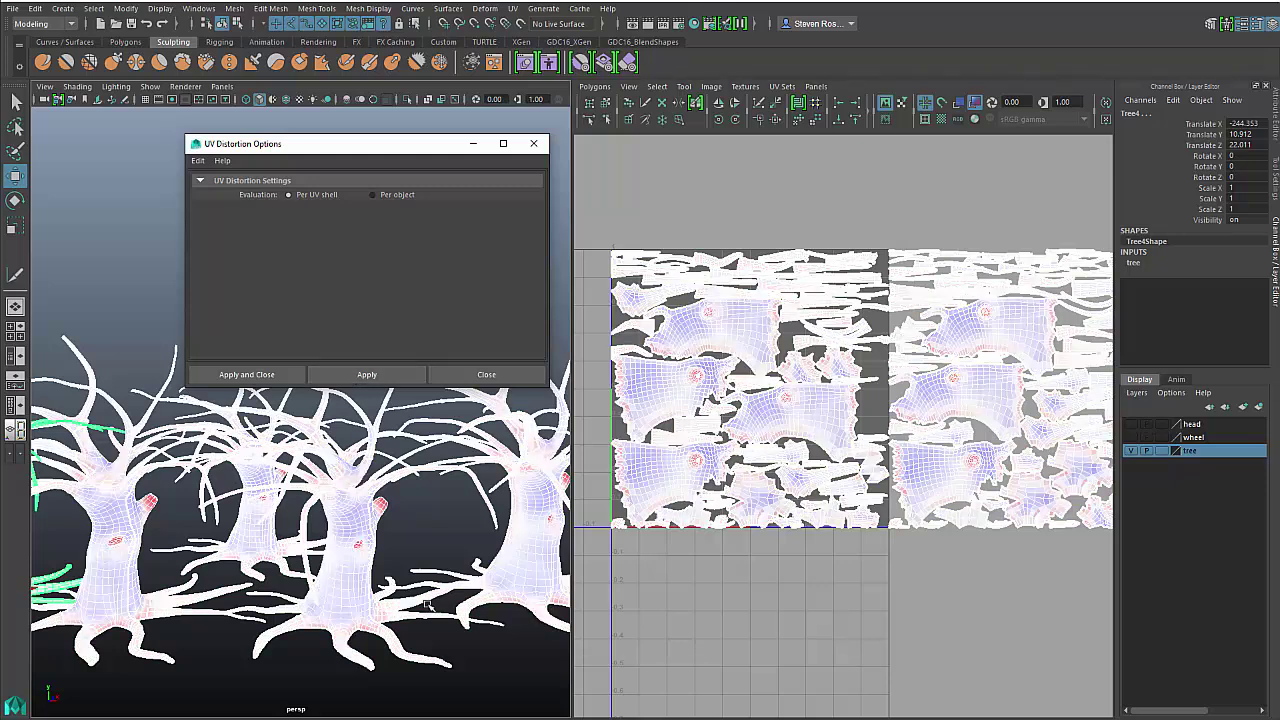
alt+drag(430, 600, 390, 582)
scroll(390, 582, up, 4)
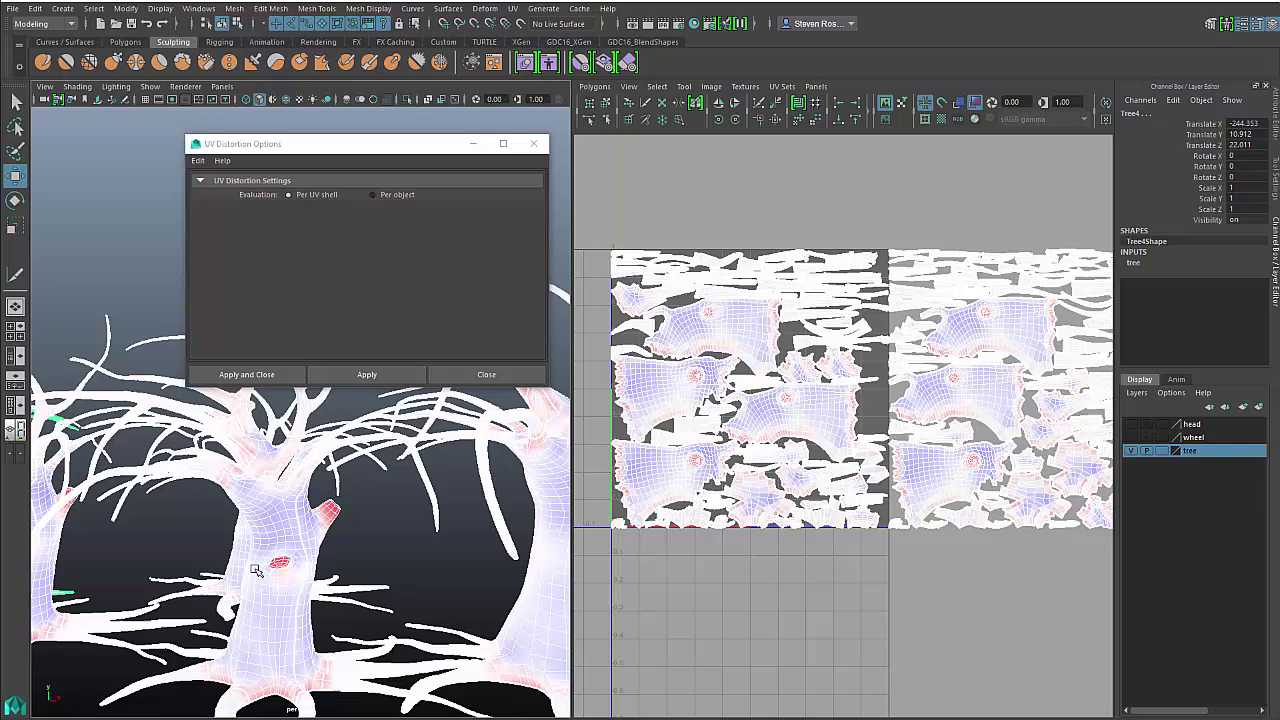
scroll(256, 578, up, 5)
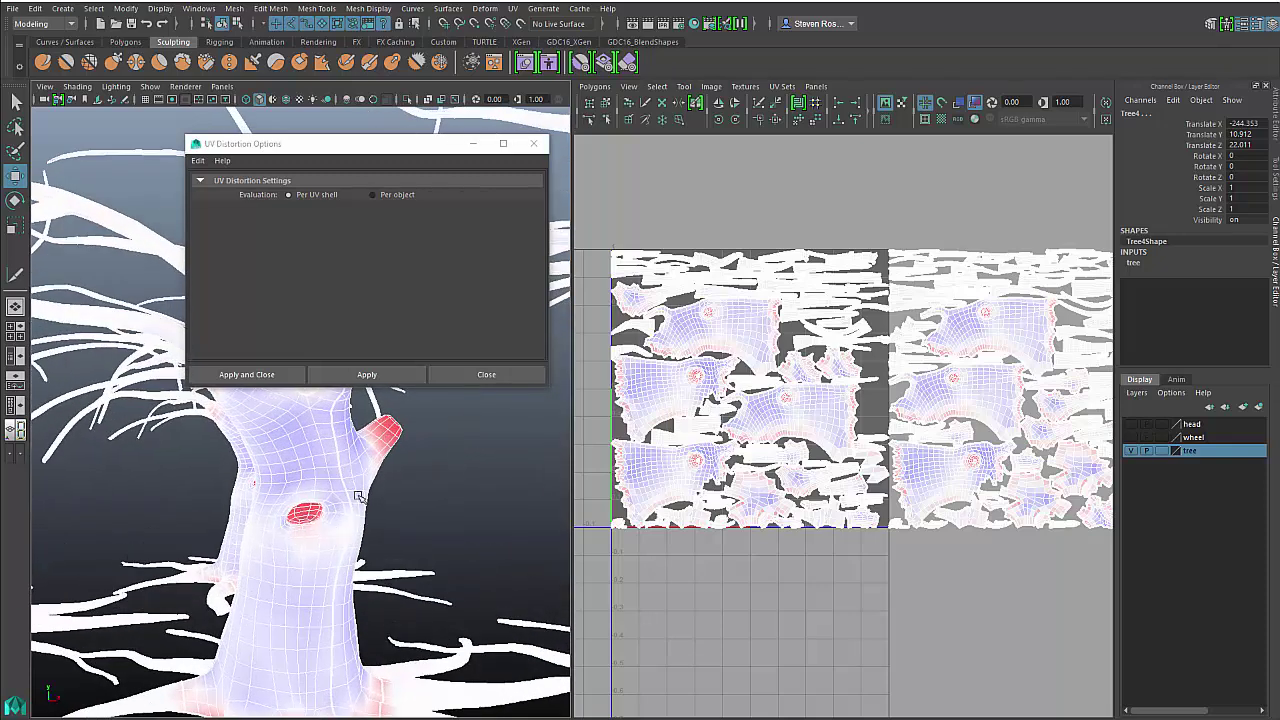
scroll(325, 514, down, 5)
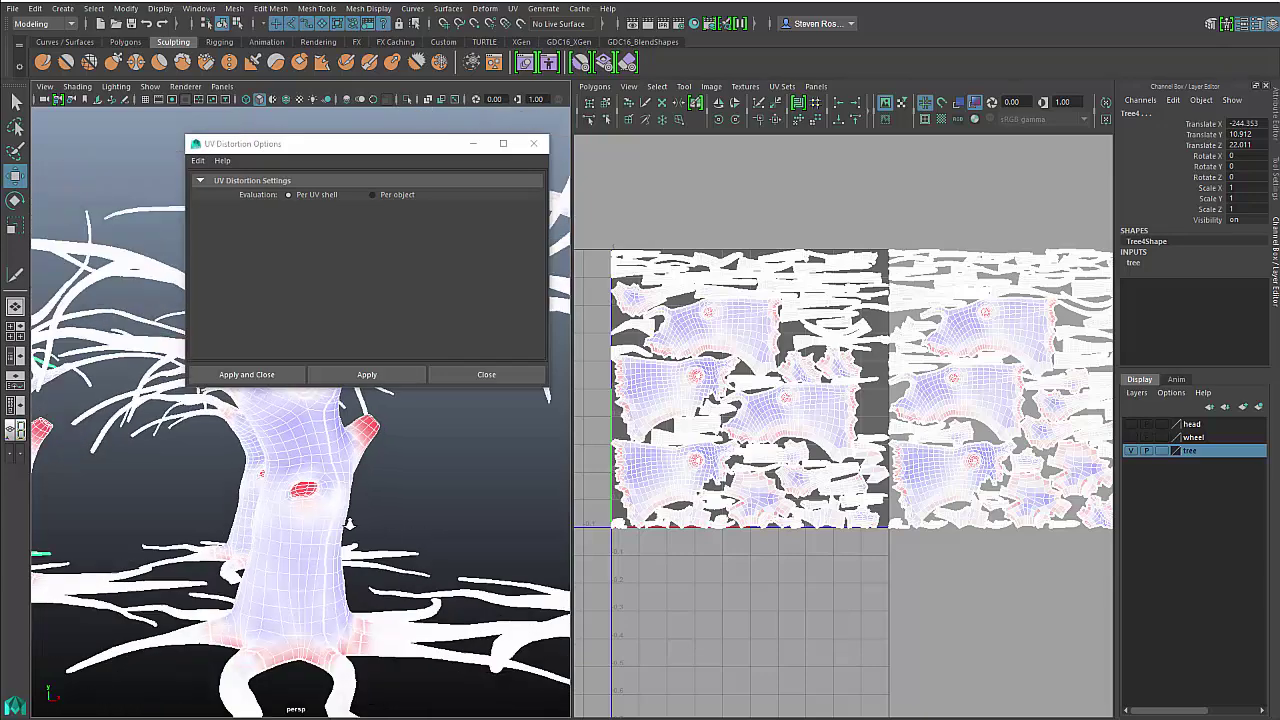
alt+middle_drag(334, 514, 323, 570)
alt+right_drag(323, 570, 289, 542)
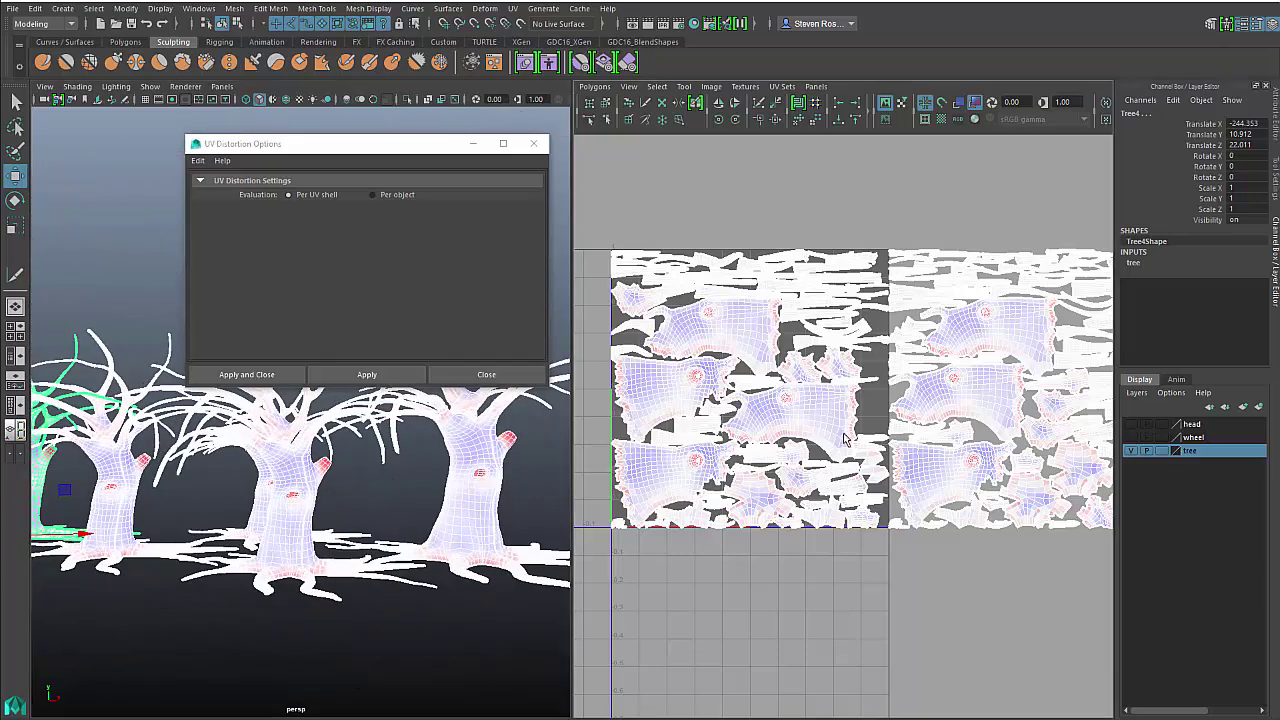
- Try stretching the lowest trunk shell in the first tile by moving its outer-edge UVs outward in U with soft selection
scroll(786, 434, up, 5)
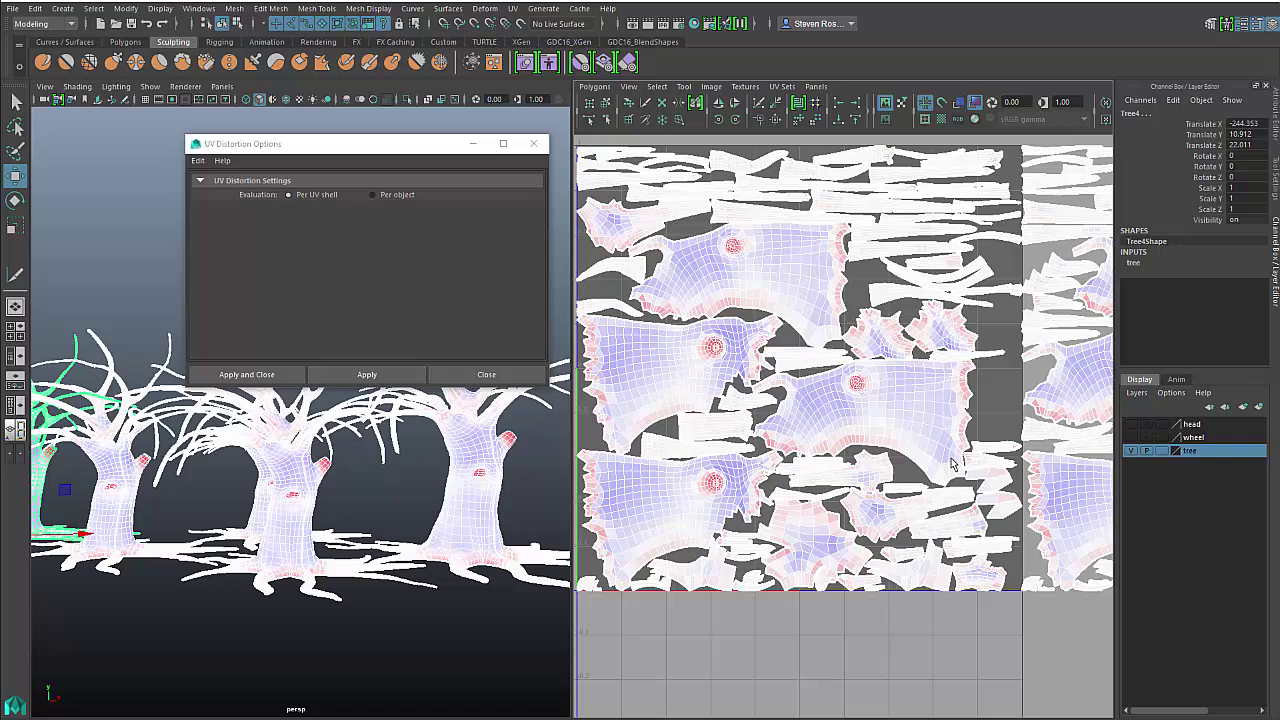
alt+middle_drag(828, 434, 958, 351)
scroll(828, 434, up, 2)
right_drag(691, 371, 763, 369)
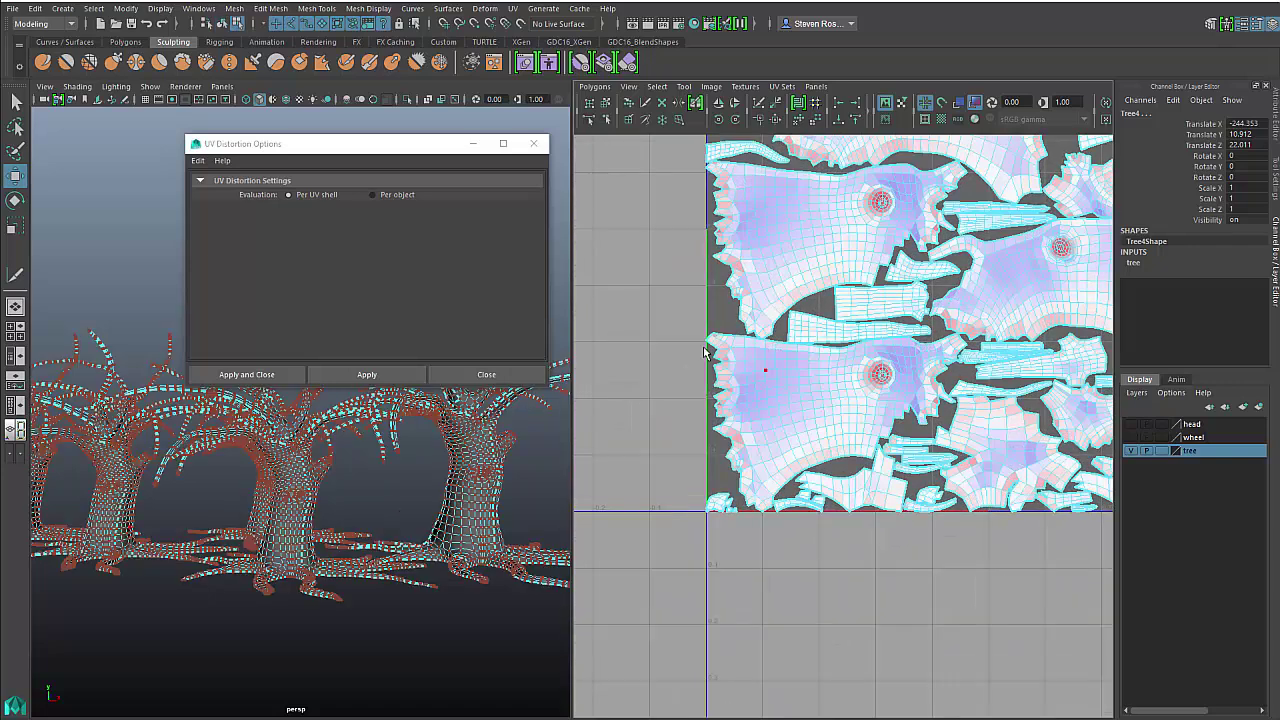
click(718, 368)
key(b)
drag(711, 376, 862, 372)
drag(709, 363, 583, 366)
scroll(771, 453, down, 2)
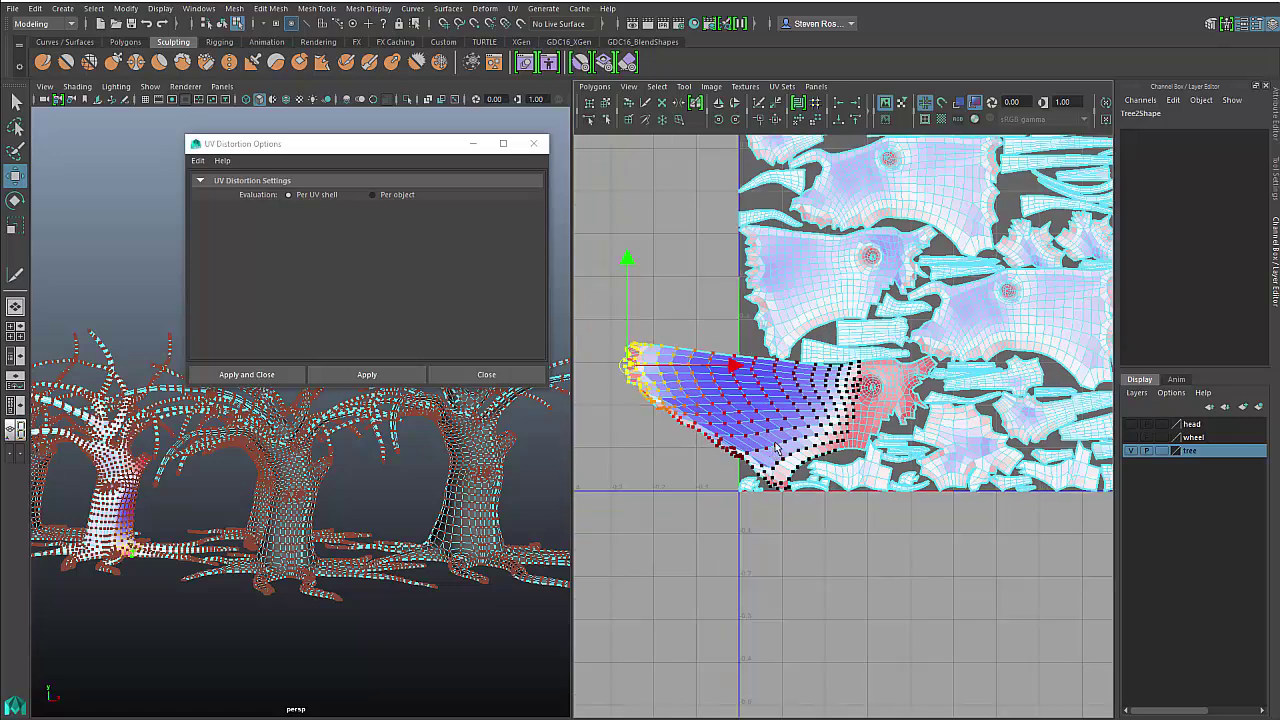
key(ctrl+z)
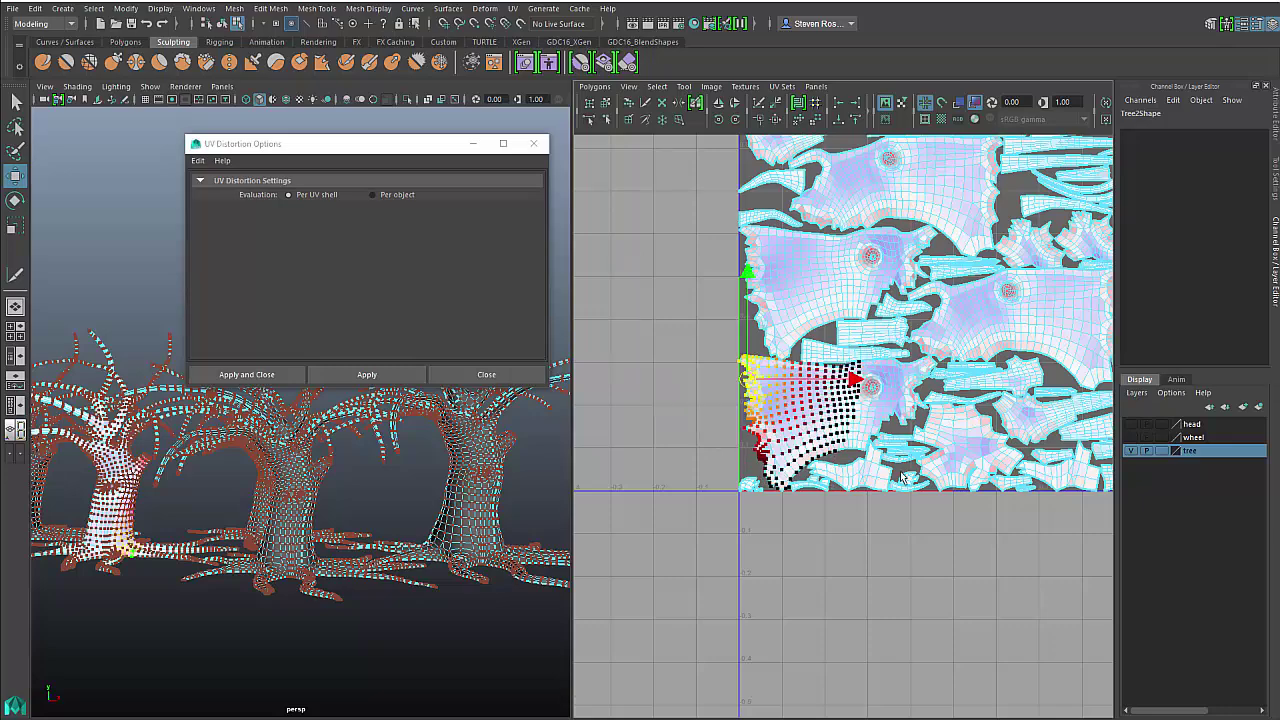
- Clear the UV selection and return to object selection with the shells of all three tiles in view
scroll(950, 470, down, 2)
alt+middle_drag(1040, 414, 762, 471)
scroll(816, 474, down, 1)
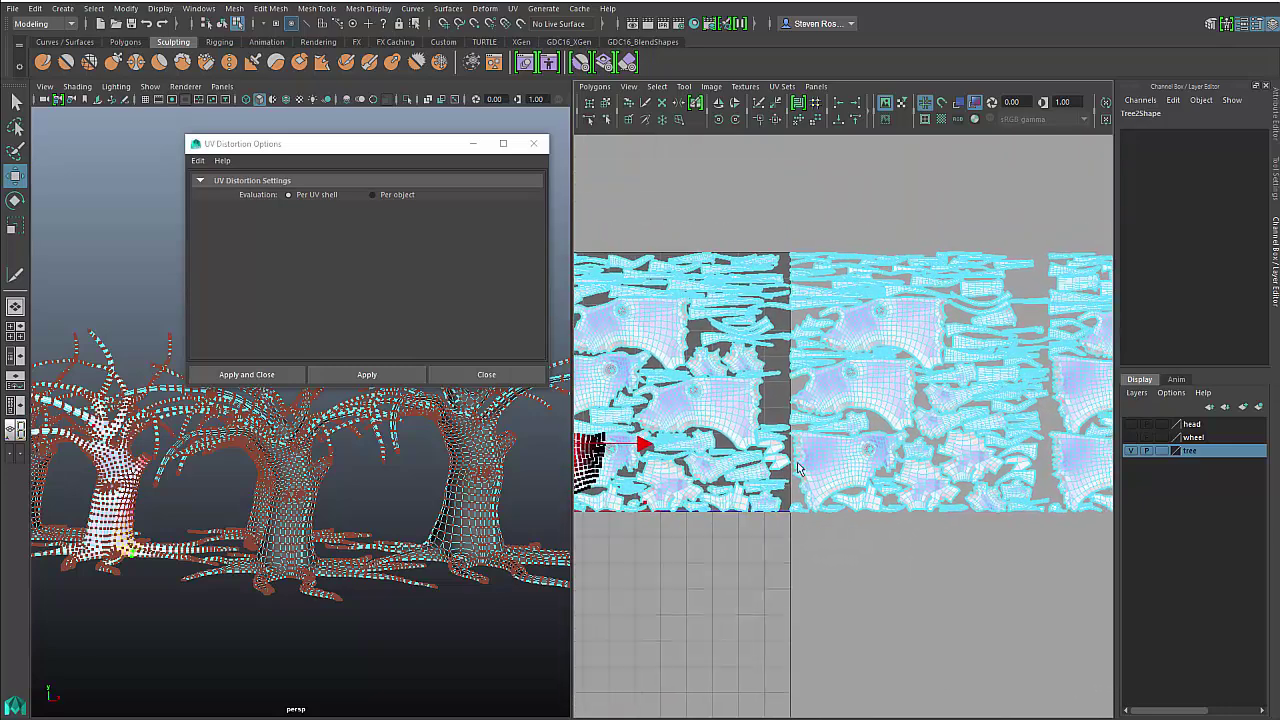
scroll(923, 451, down, 3)
alt+middle_drag(923, 451, 896, 442)
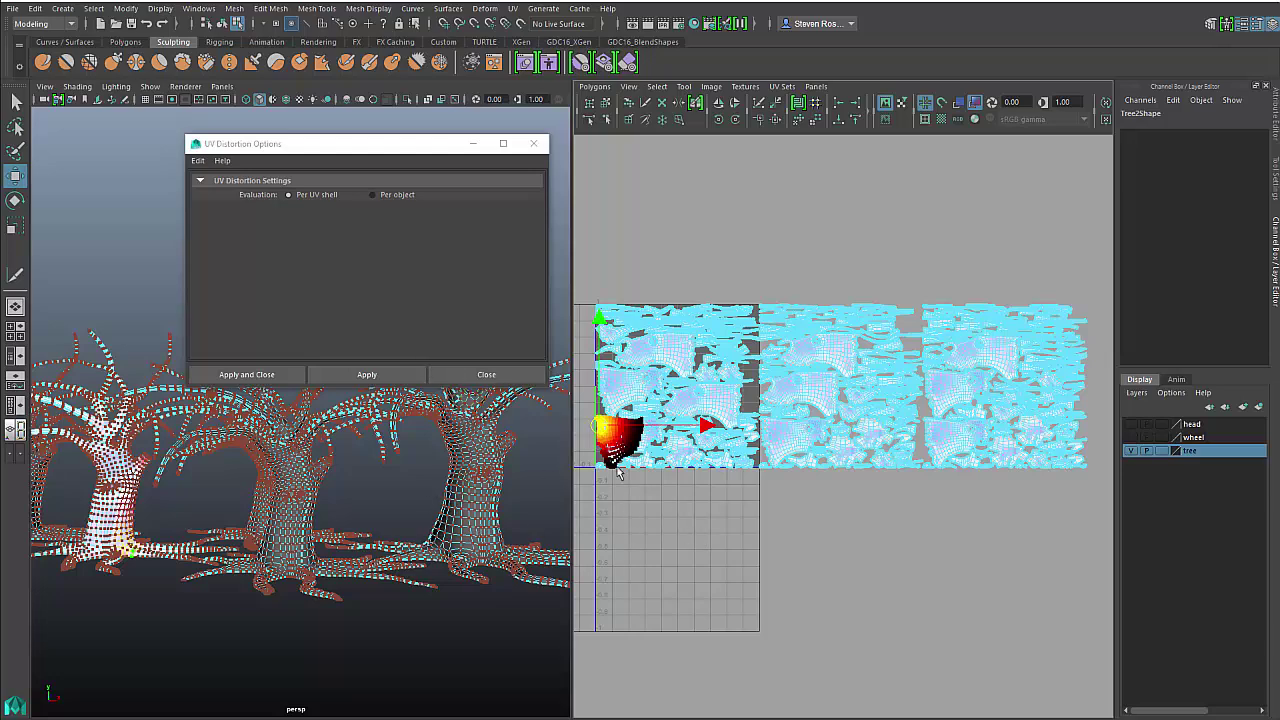
ctrl+right_drag(604, 440, 678, 381)
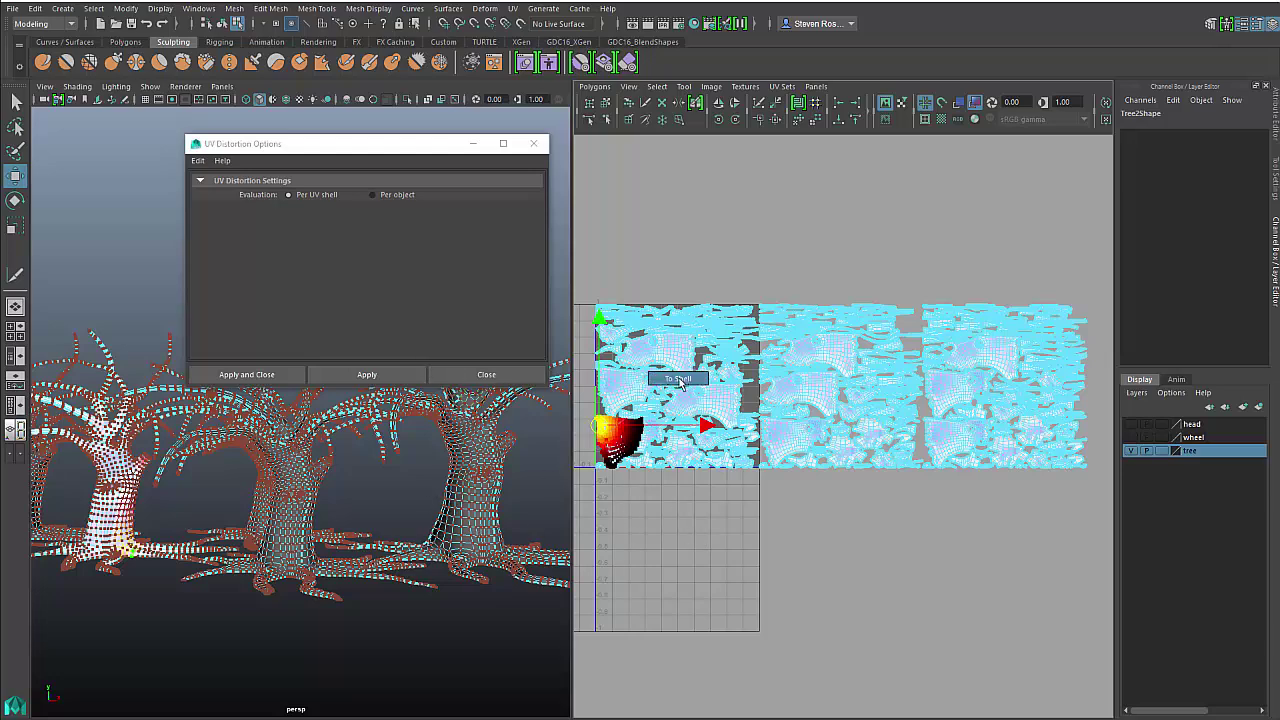
click(631, 497)
alt+middle_drag(752, 527, 760, 532)
alt+right_drag(760, 532, 747, 525)
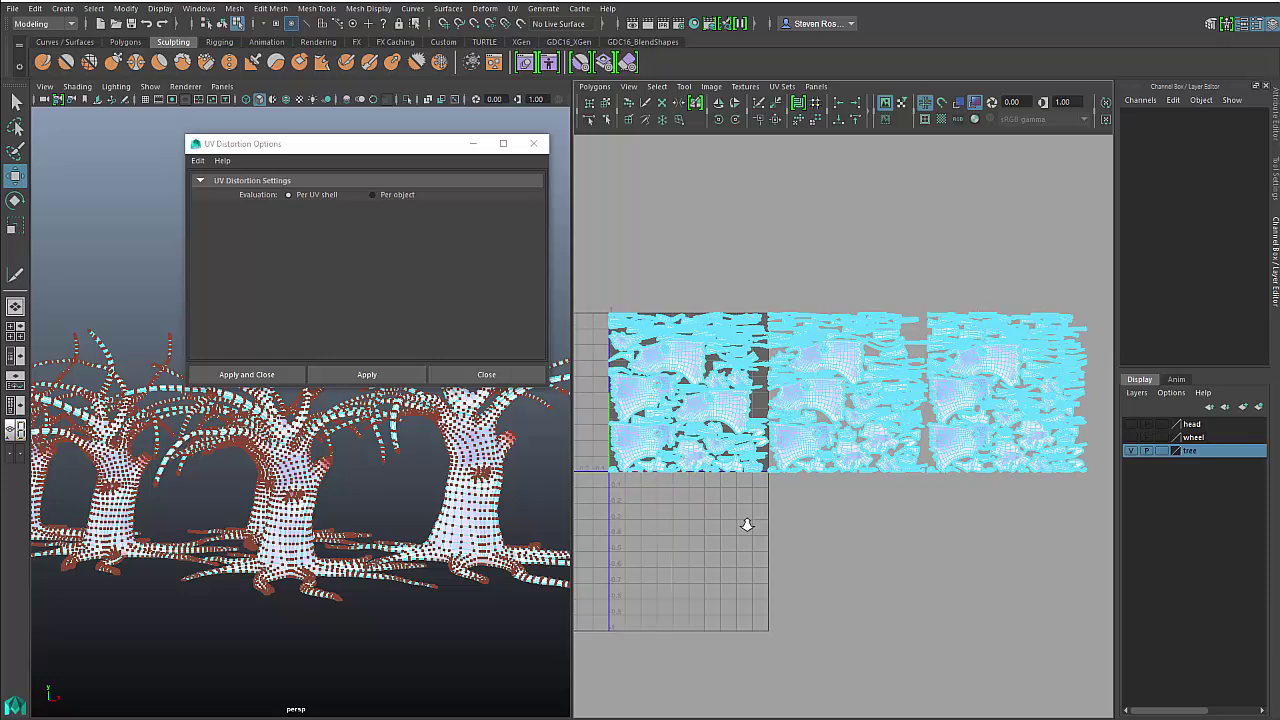
key(F8)
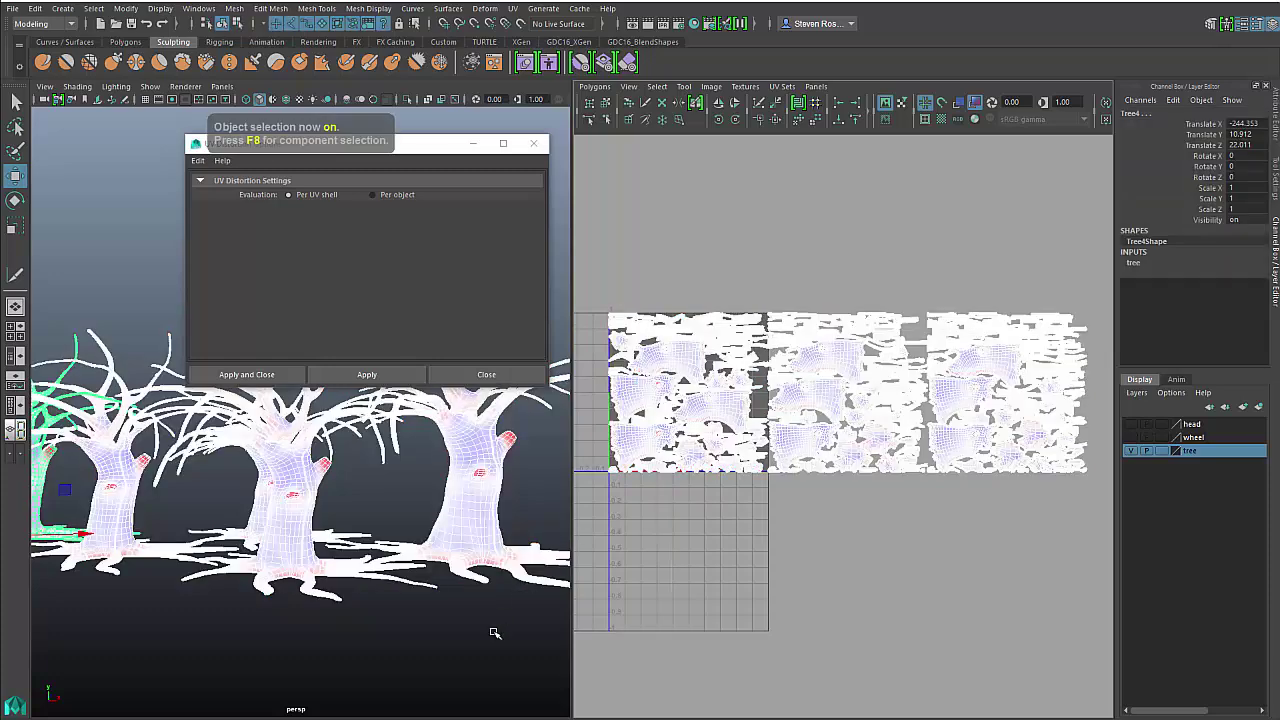